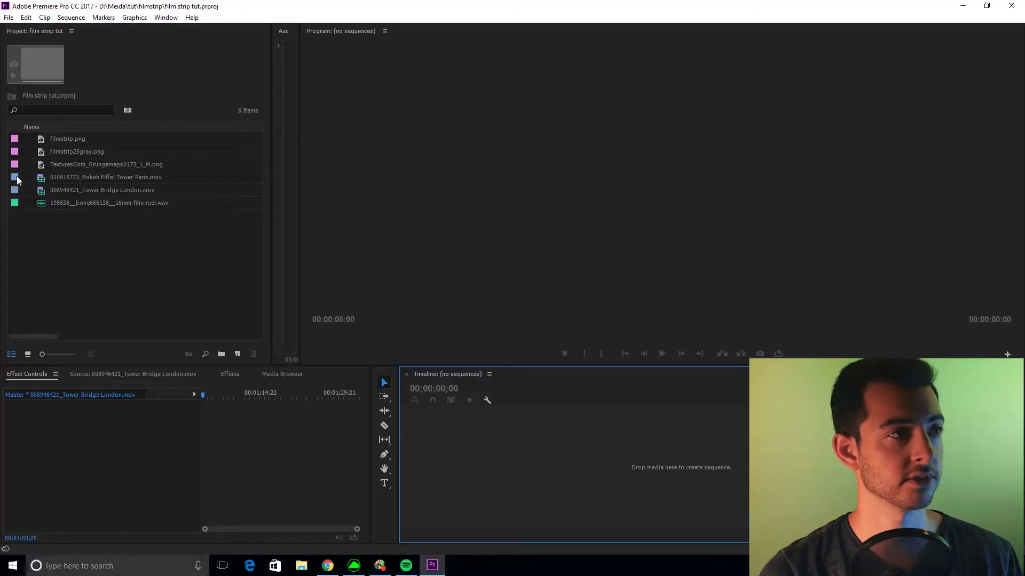
Step: Sequence the bokeh Eiffel Tower clip then Tower Bridge, with the playhead at the 00:00:12:26 join
double_click(46, 181)
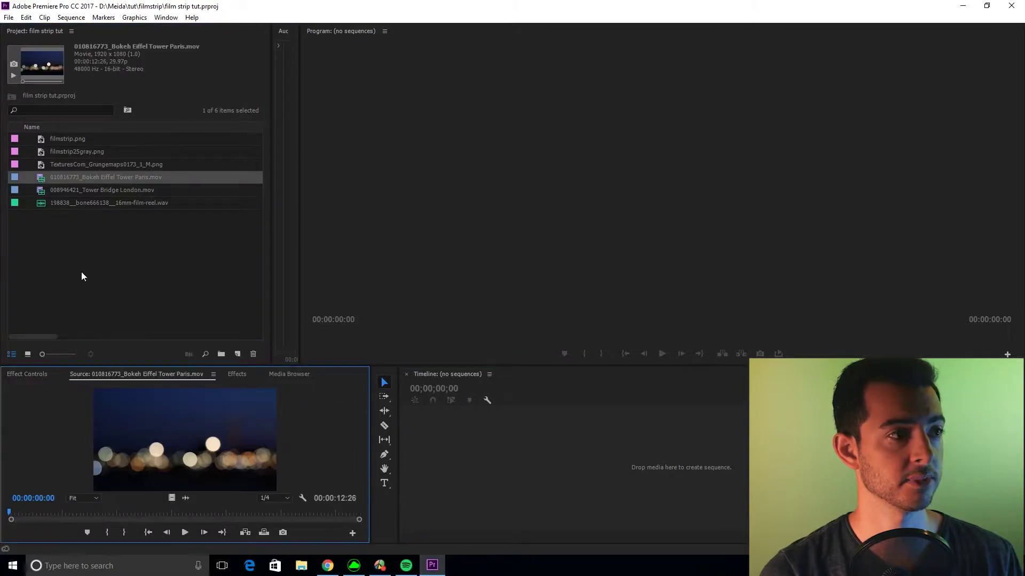
left_click_drag(43, 183, 514, 480)
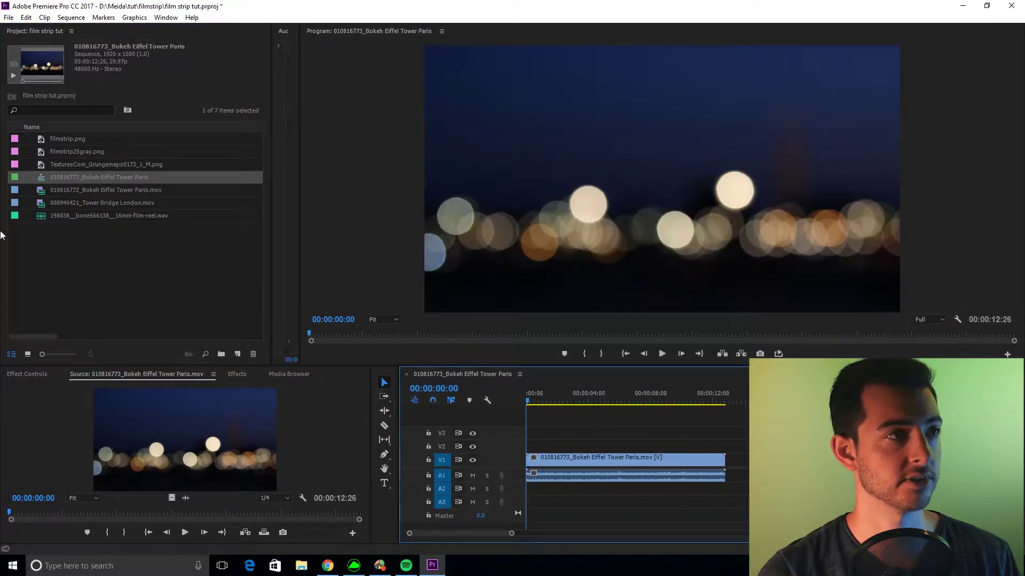
double_click(40, 207)
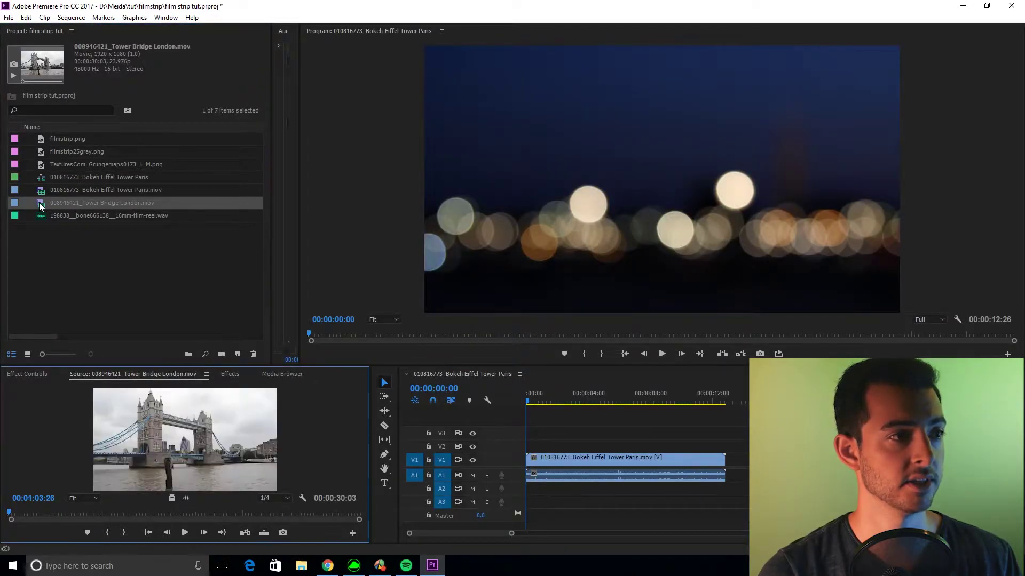
left_click_drag(40, 207, 735, 465)
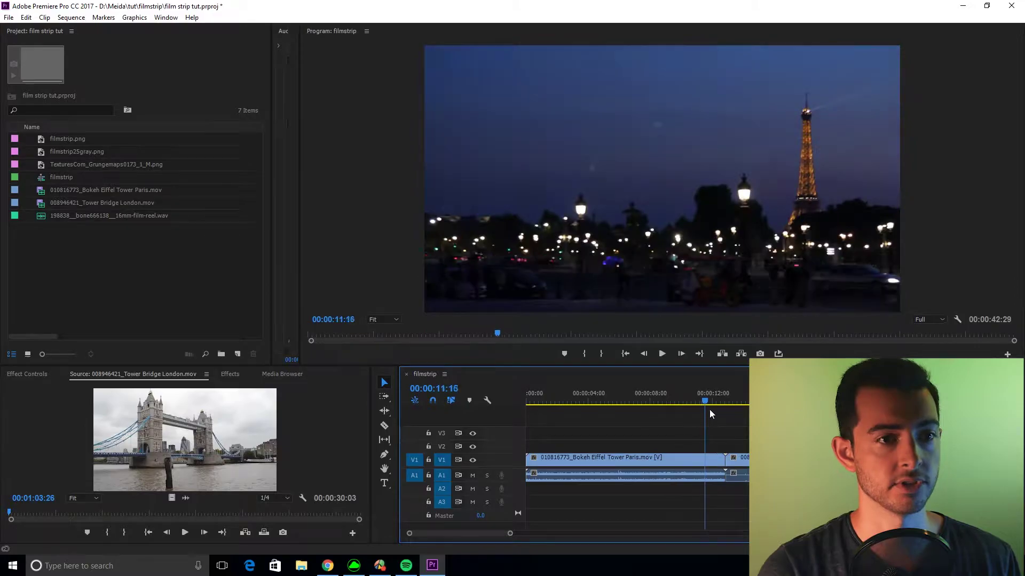
left_click_drag(709, 401, 731, 421)
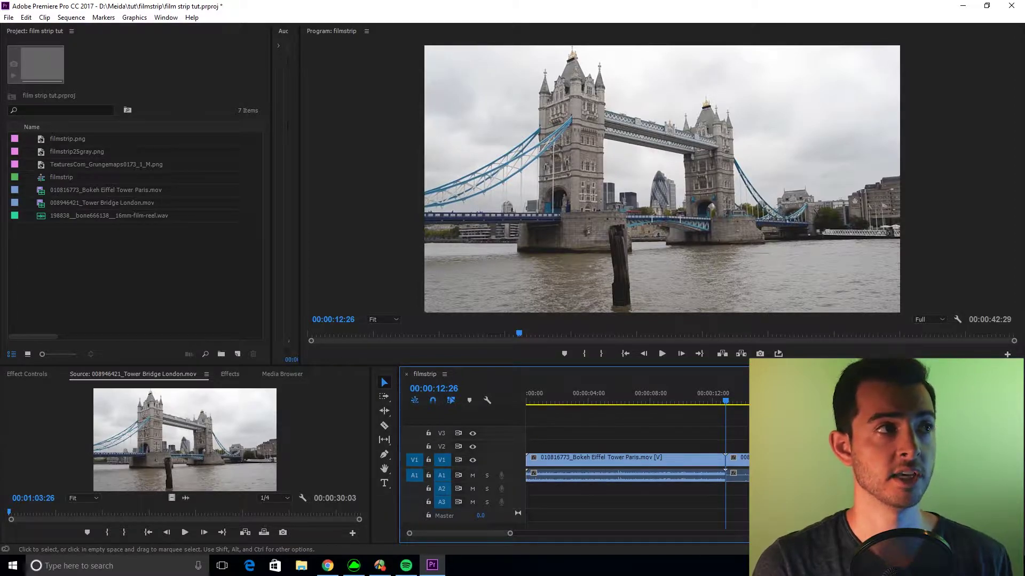
left_click(26, 18)
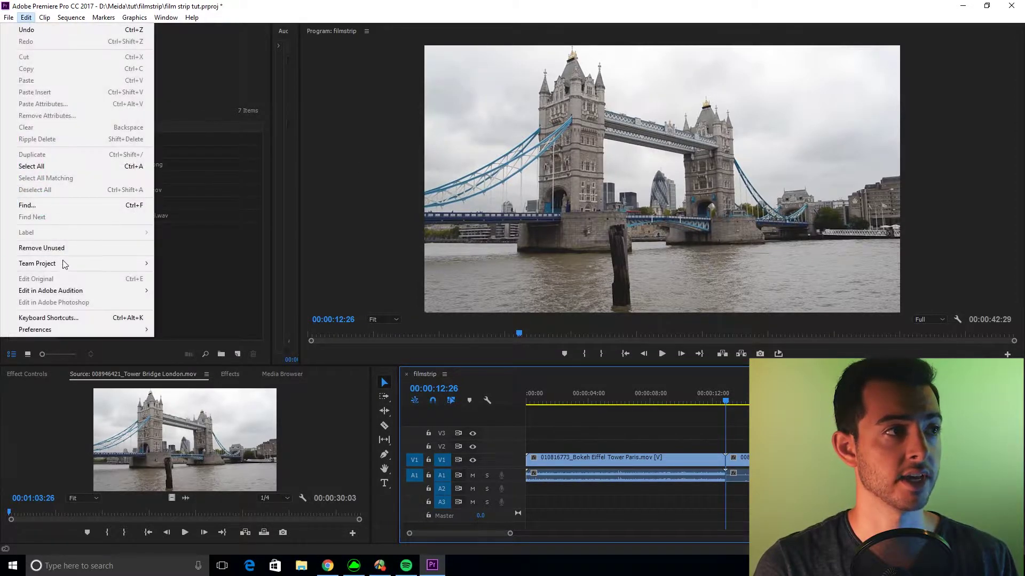
mouse_move(145, 333)
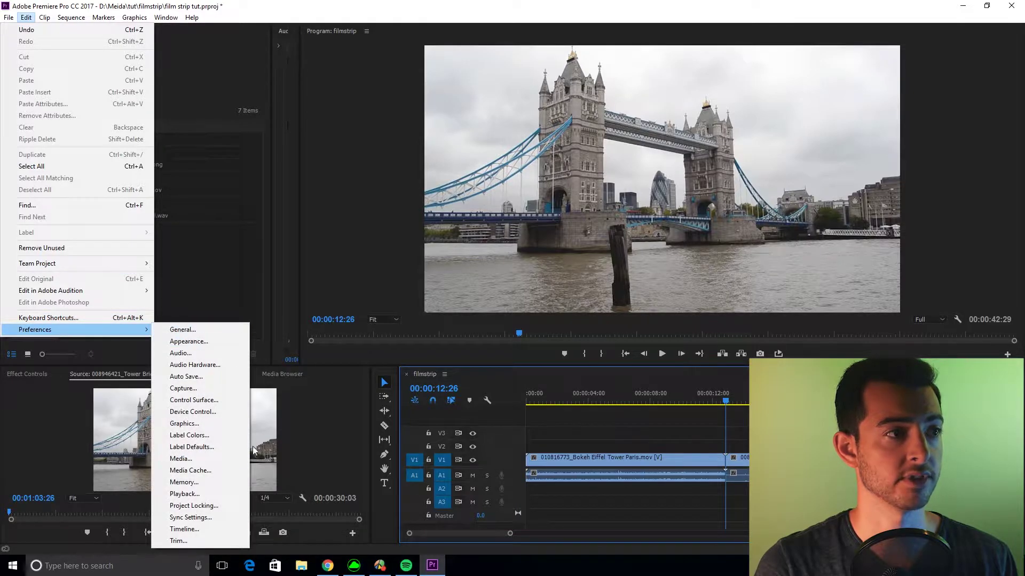
left_click(185, 494)
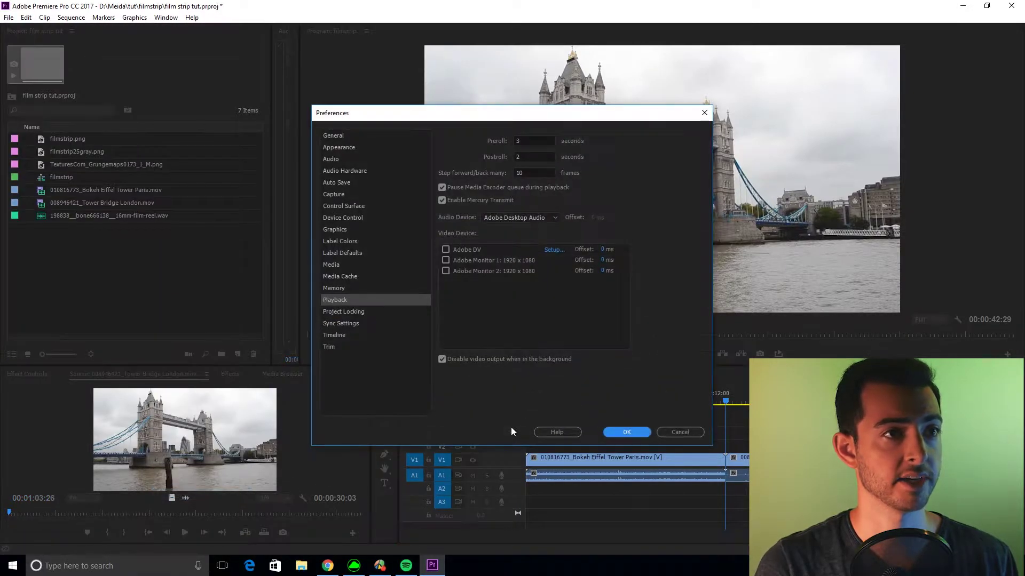
left_click(522, 172)
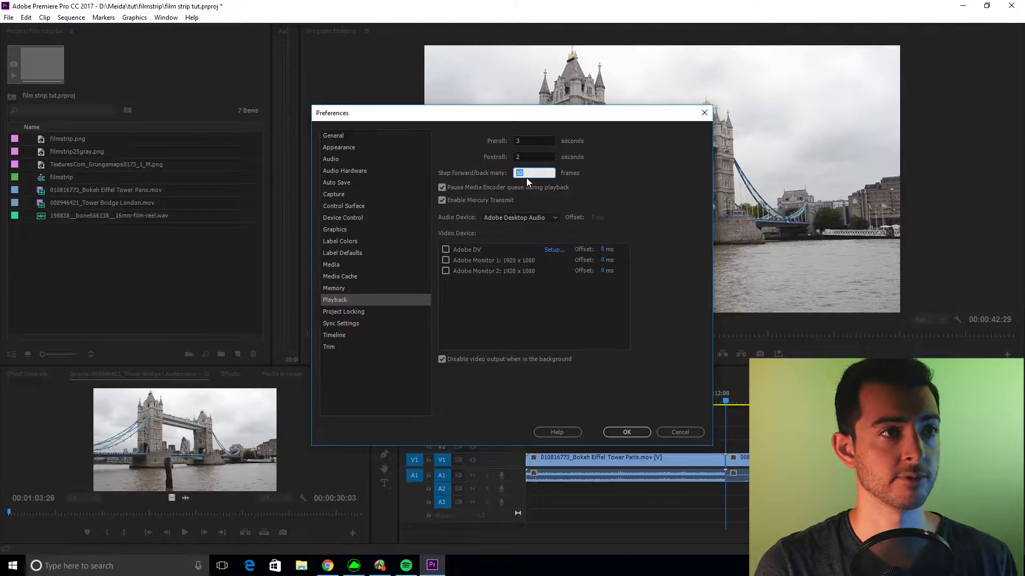
double_click(525, 170)
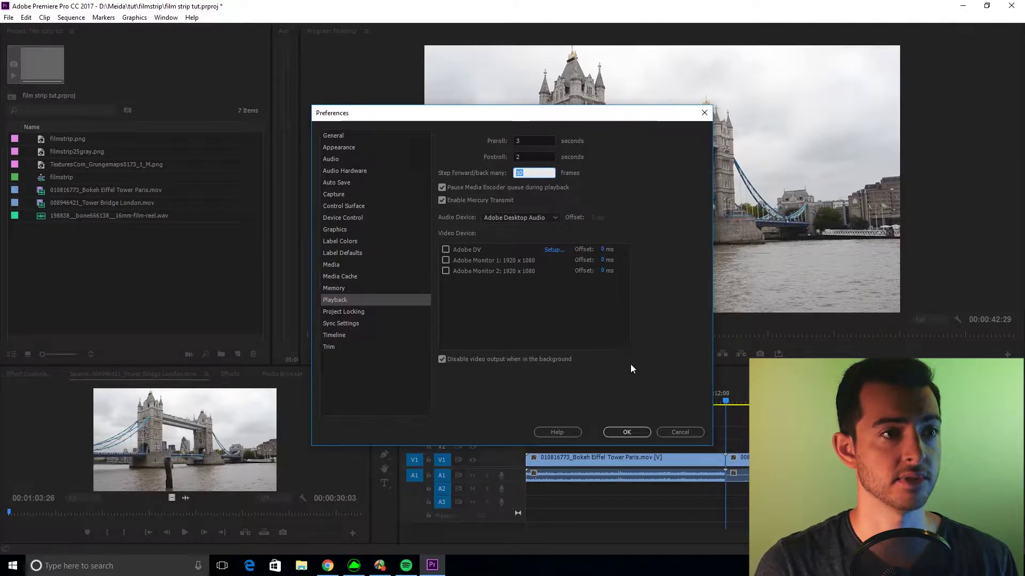
left_click(681, 431)
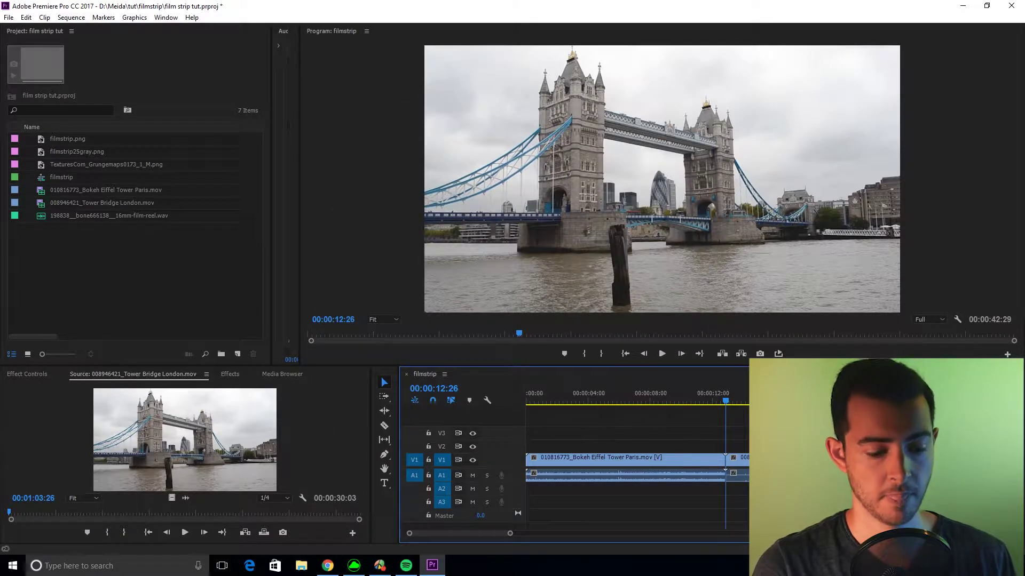
Step: Razor-cut the clips at 00:00:11:26 and two seconds later, isolating a two-second piece
key("shift+Left")
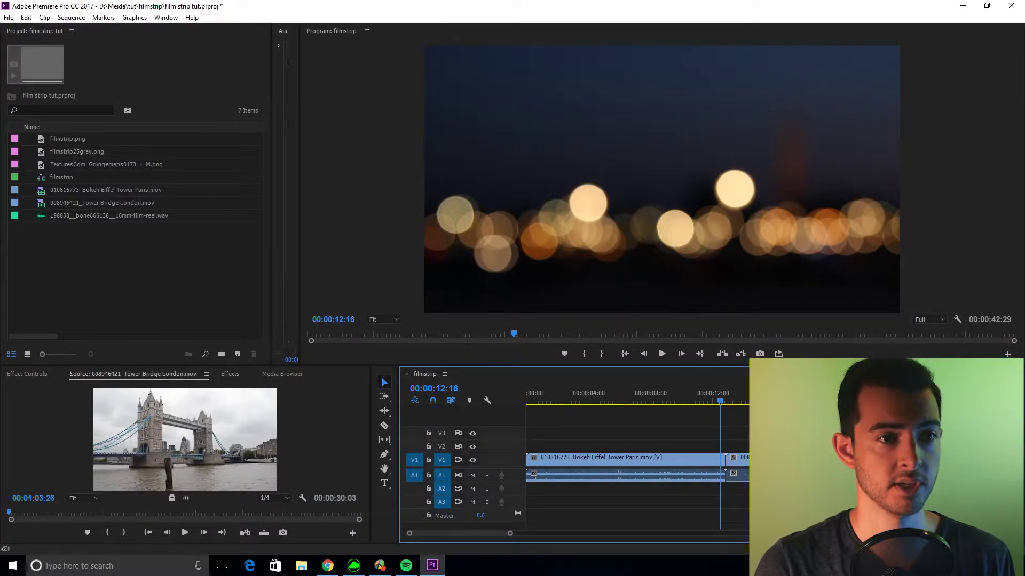
key("shift+Left")
key("shift+Left")
key("c")
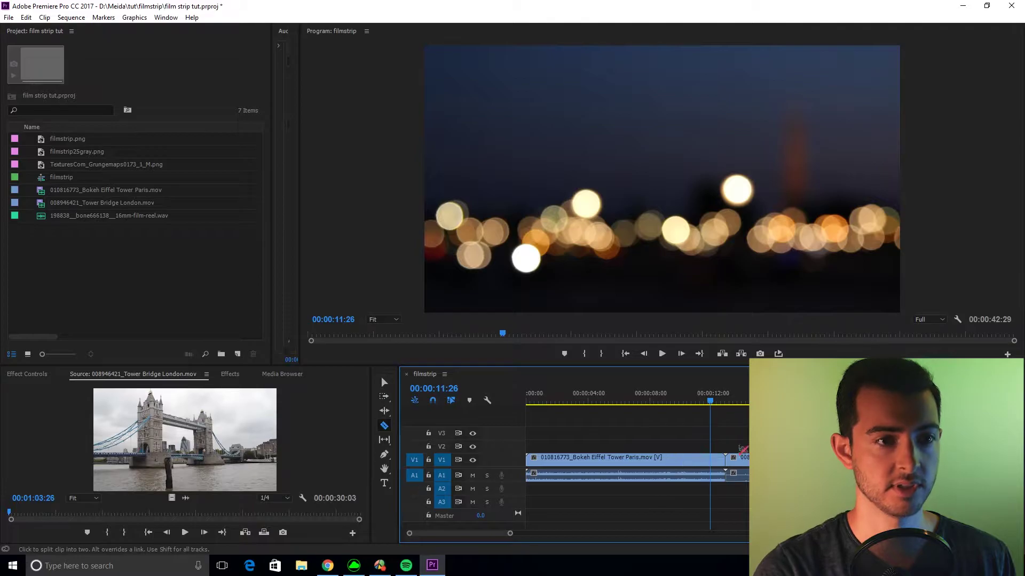
key("v")
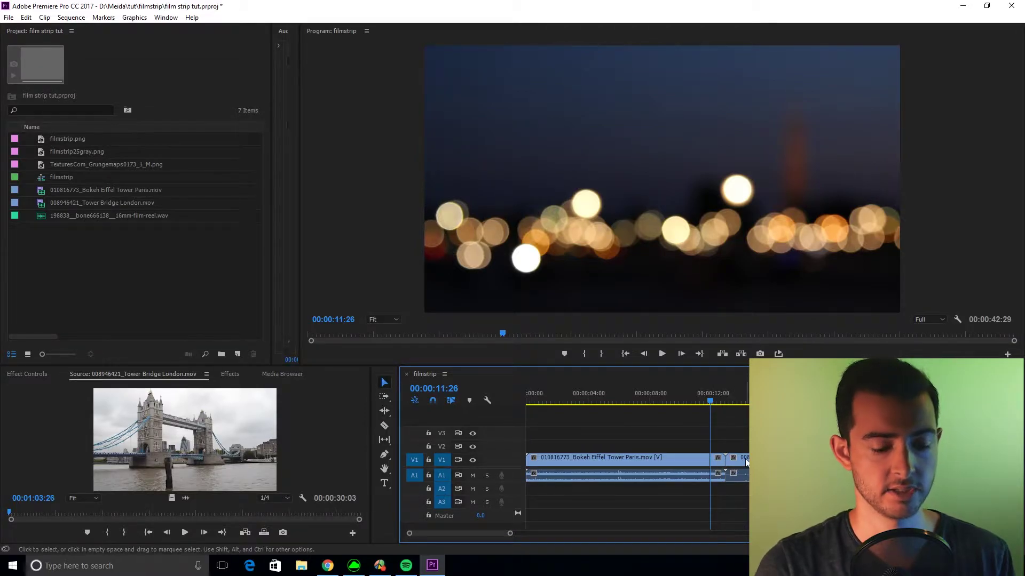
key("shift+Right")
key("shift+Right")
key("shift+Right")
key("shift+Right")
key("shift+Right")
key("shift+Right")
key("shift+Right")
key("shift+Right")
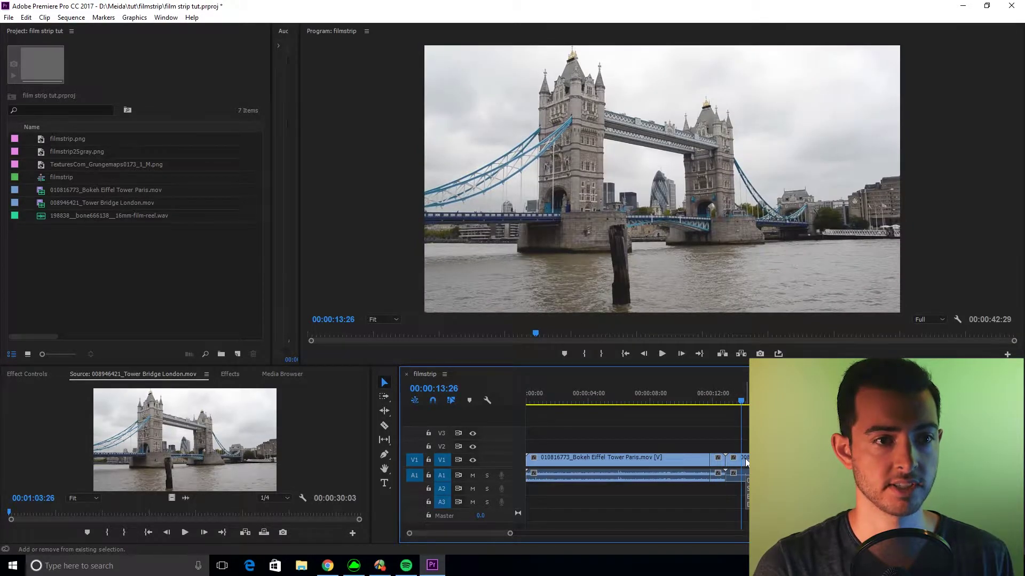
key("c")
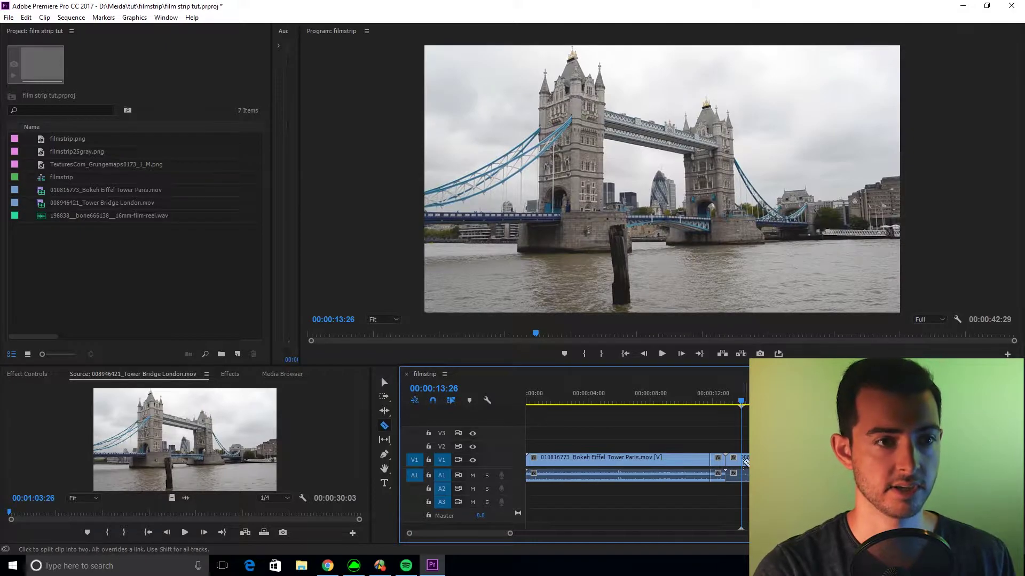
key("v")
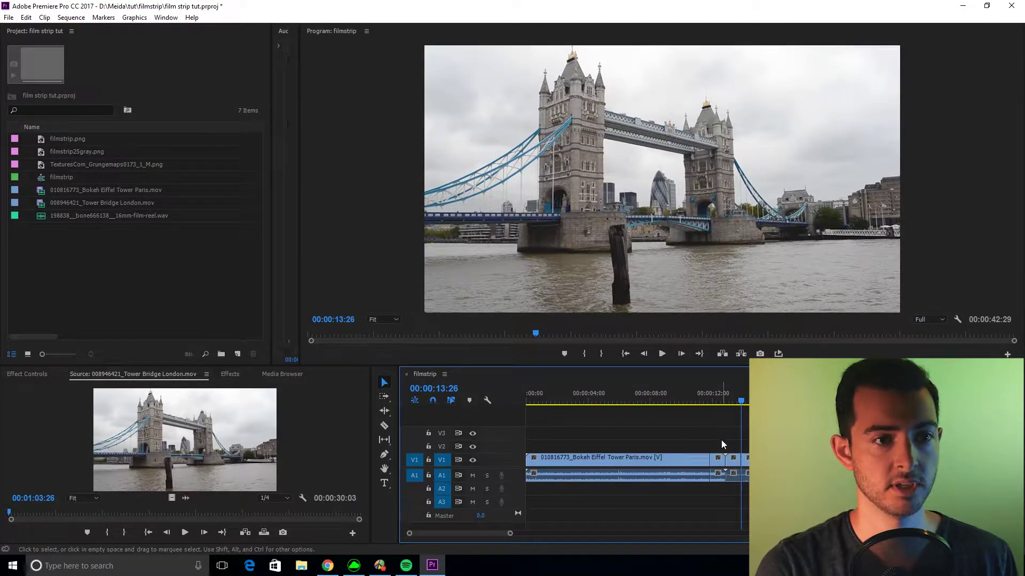
Step: Nest the two-second piece as Nested Sequence 06 and open it
right_click(717, 470)
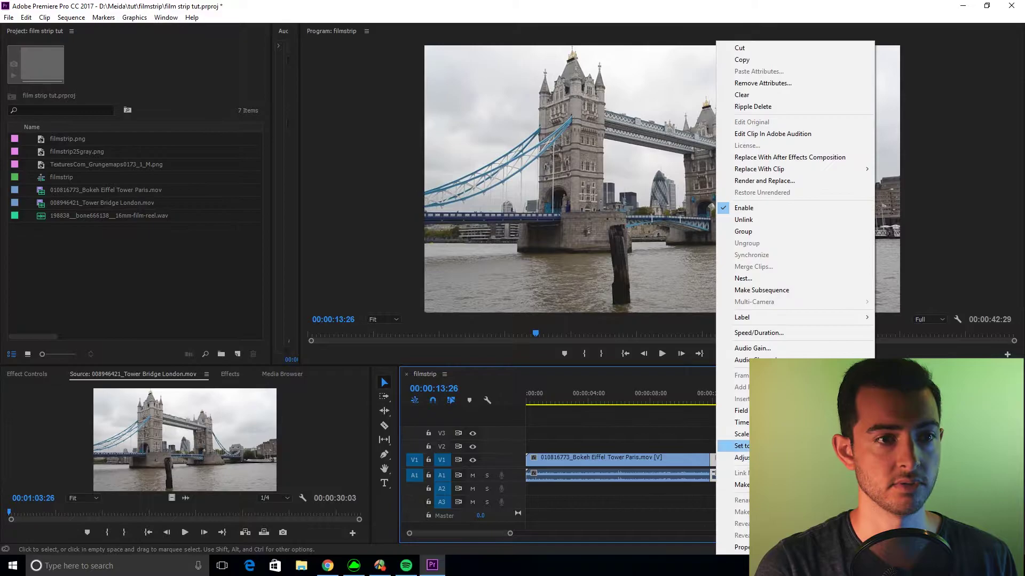
left_click(743, 278)
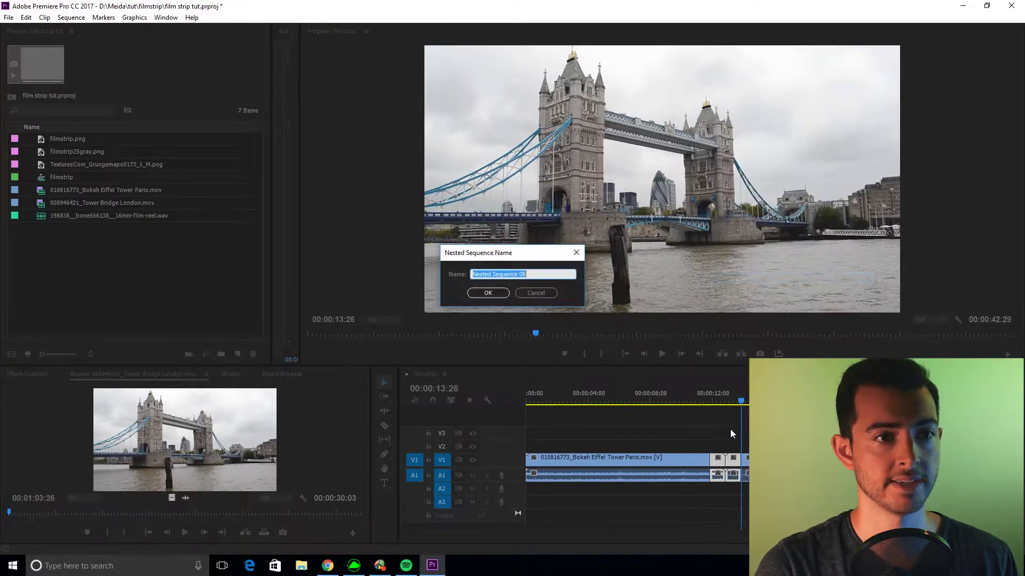
left_click(483, 295)
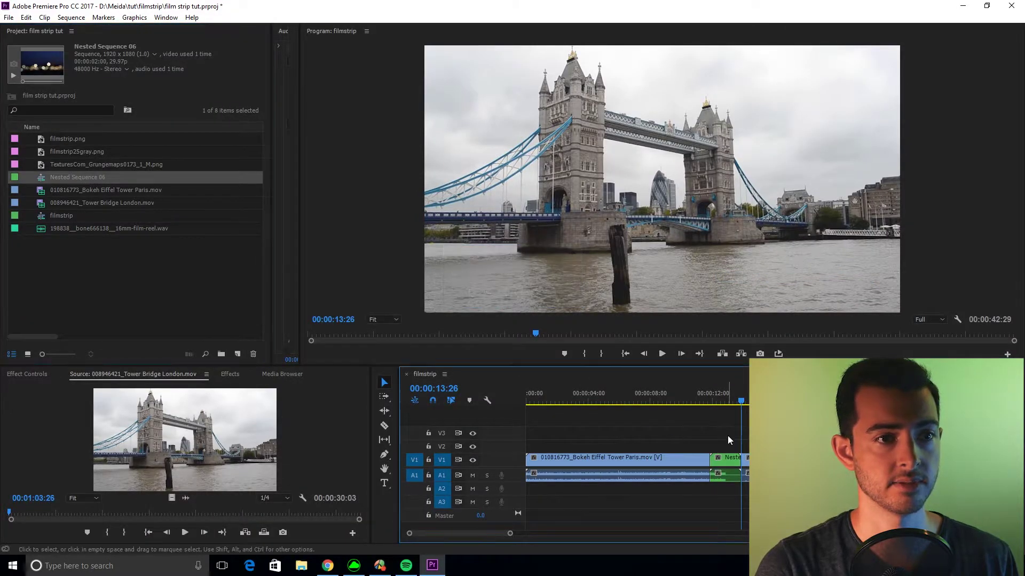
double_click(719, 457)
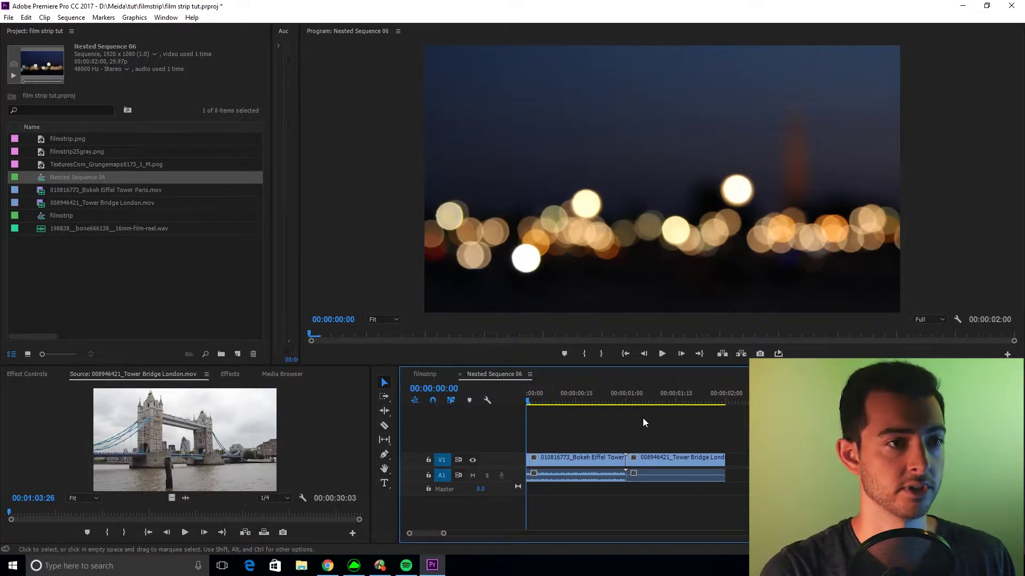
Step: Search the Effects panel for 'repli' and apply Replicate to the bokeh Eiffel Tower clip
left_click(30, 375)
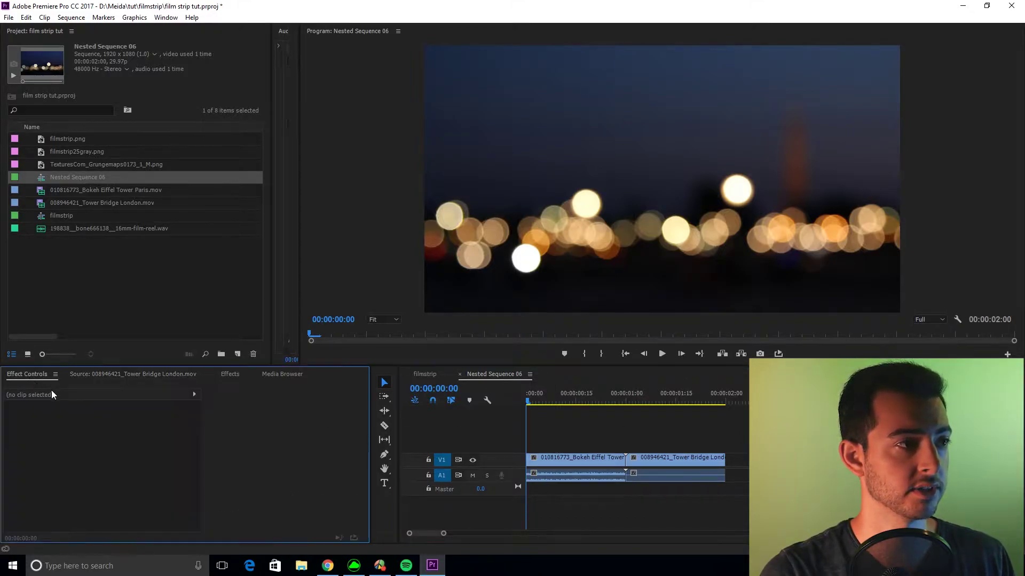
left_click(230, 374)
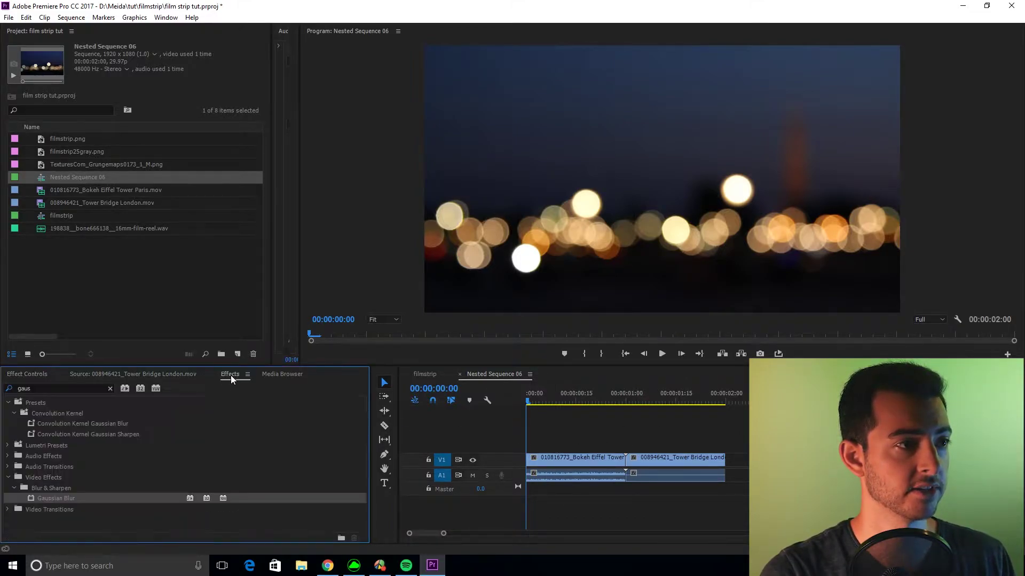
double_click(44, 389)
type("replic")
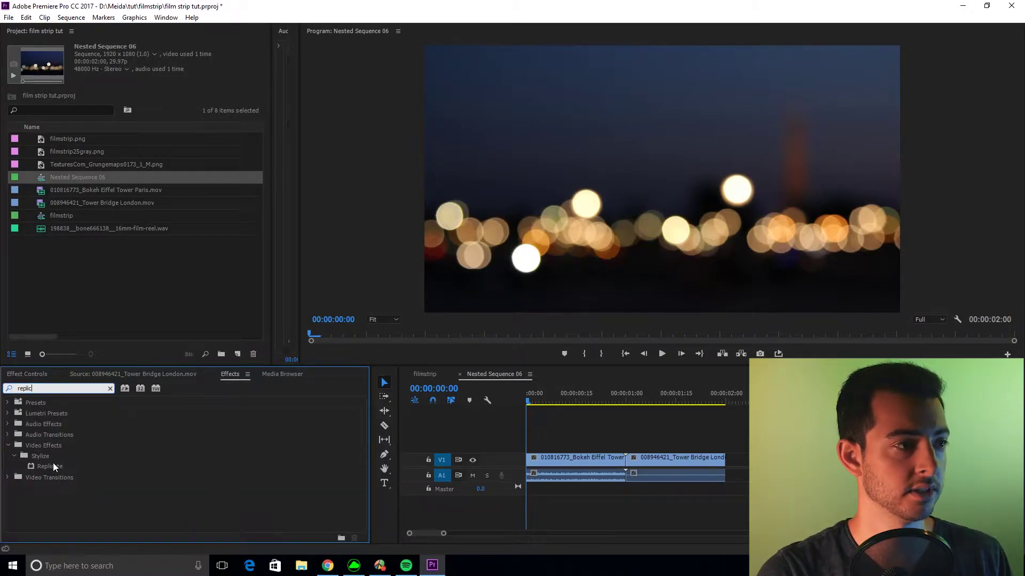
left_click_drag(54, 467, 549, 464)
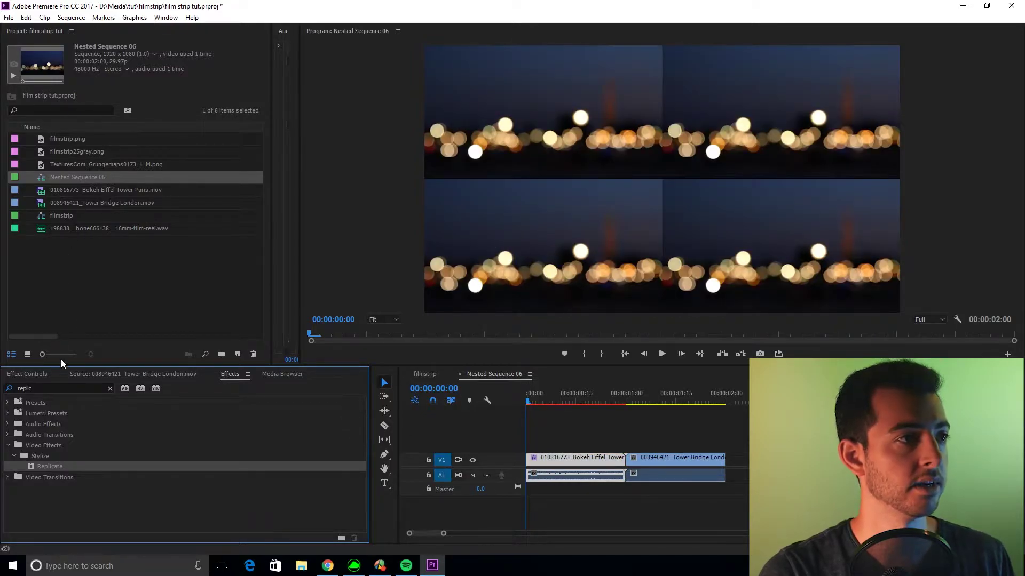
Step: Set the Replicate Count to 3 in Effect Controls
left_click(27, 373)
scroll(213, 470, "down", 3)
scroll(231, 472, "down", 2)
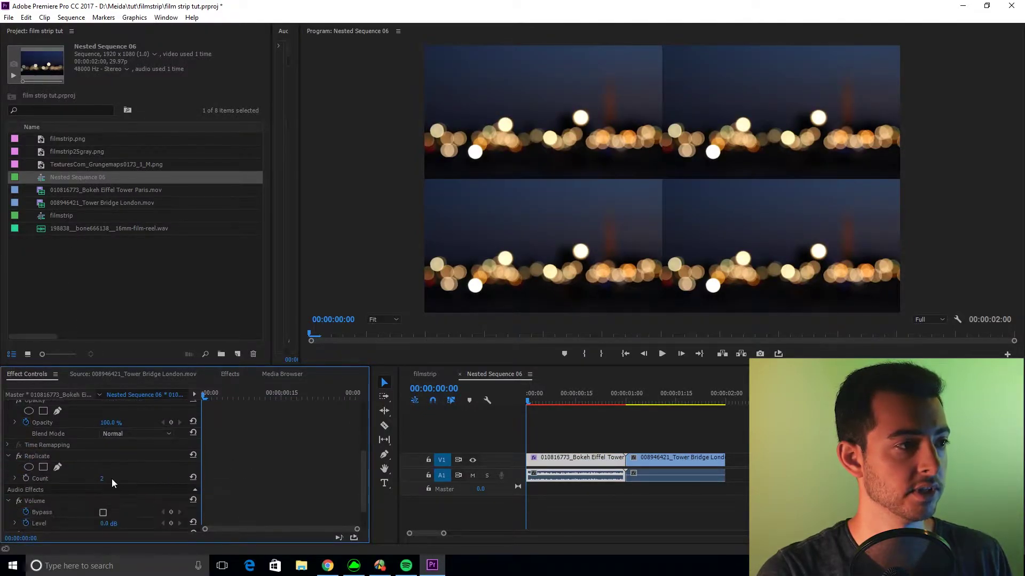
left_click(101, 478)
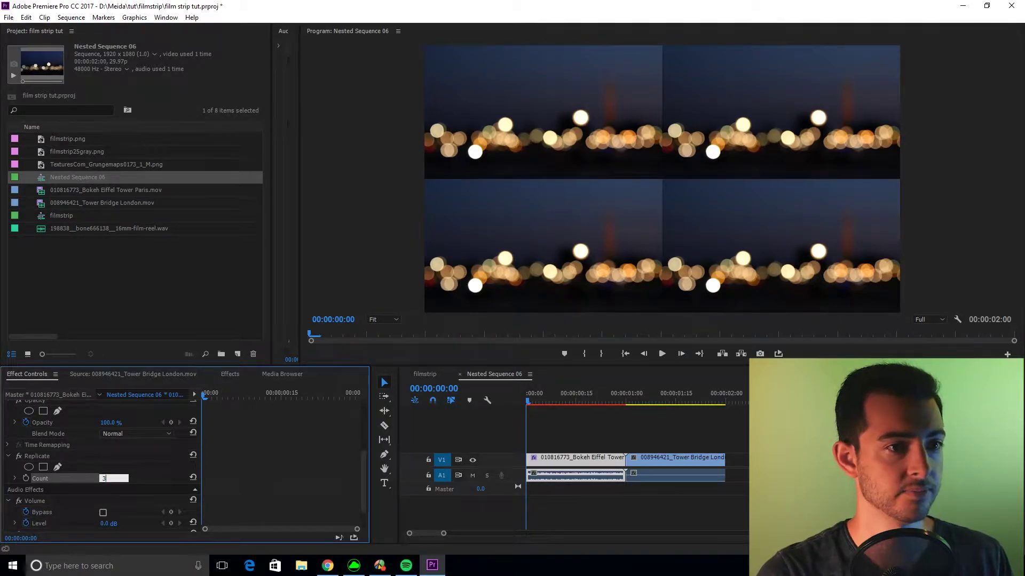
key("Return")
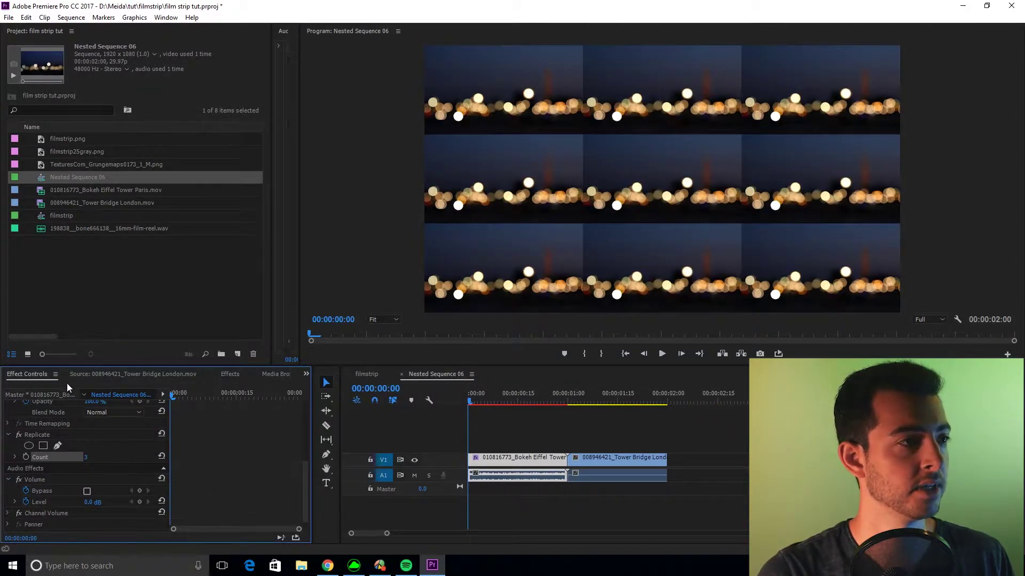
Step: Search Effects for 'mirror' and pick the Distort > Mirror effect
left_click(222, 375)
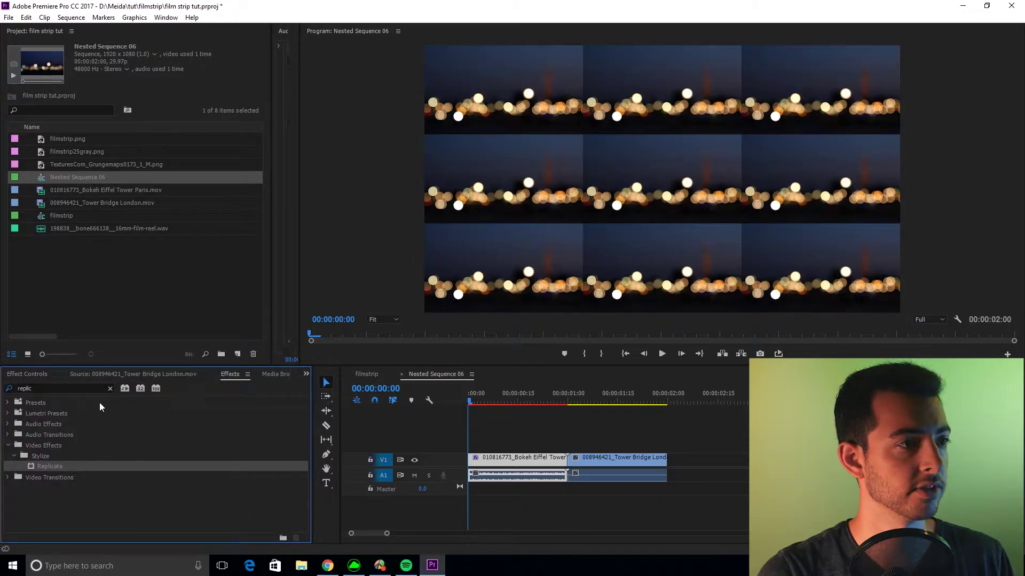
double_click(29, 388)
type("mirror")
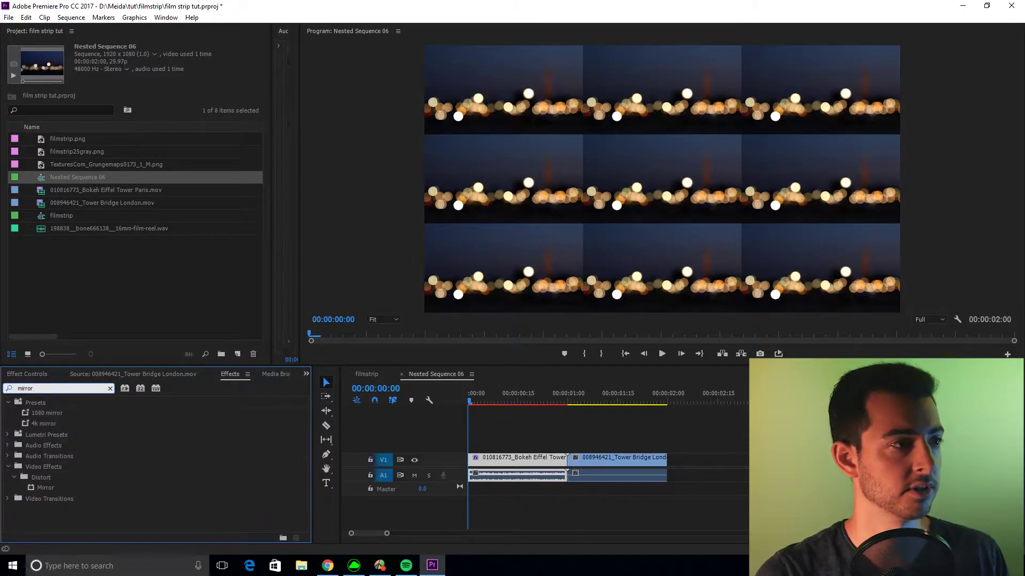
left_click(41, 488)
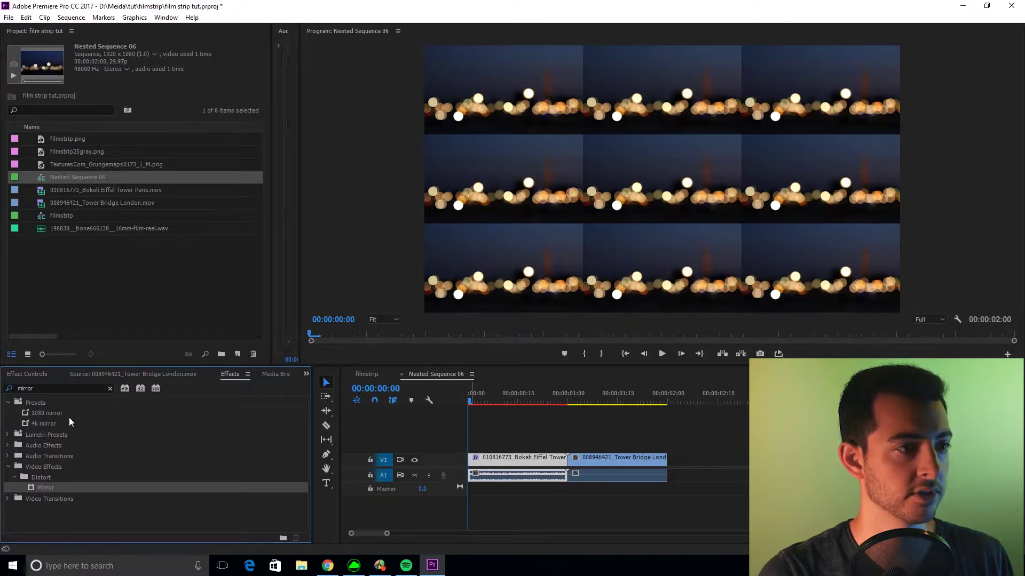
Step: Move the Mirror's Reflection Center X to 1279
left_click(26, 373)
scroll(88, 408, "down", 5)
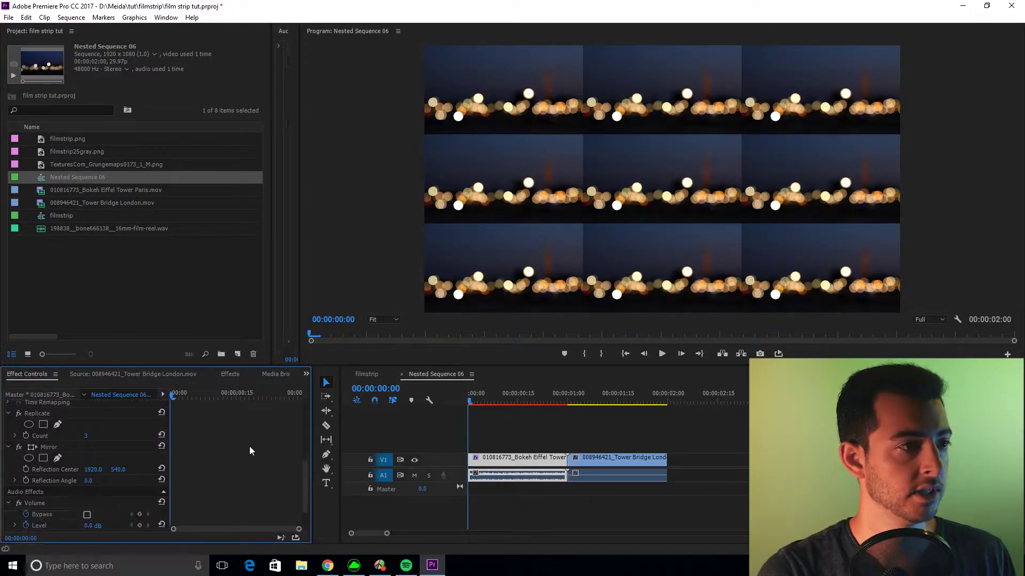
left_click(52, 437)
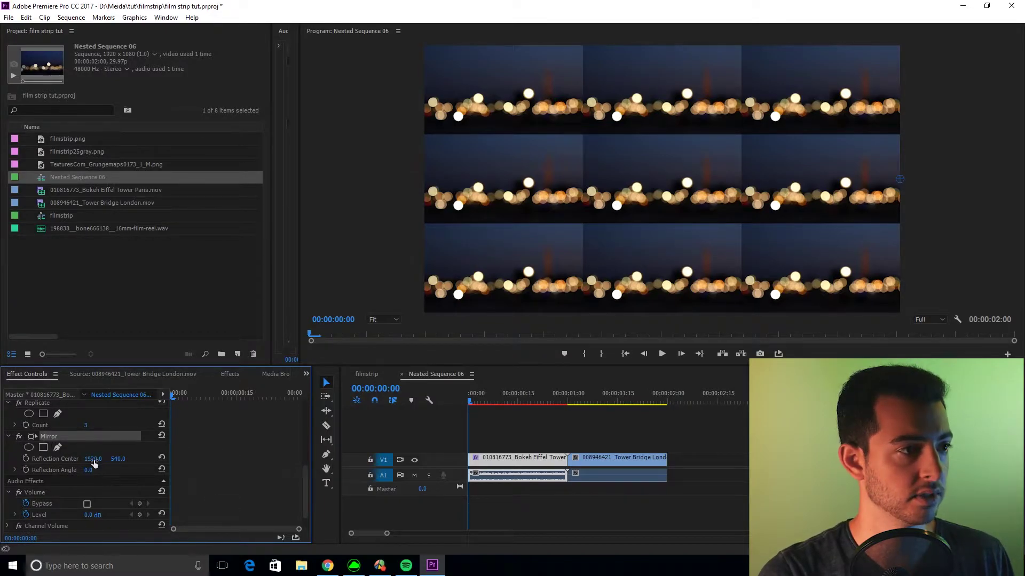
left_click_drag(93, 460, 7, 460)
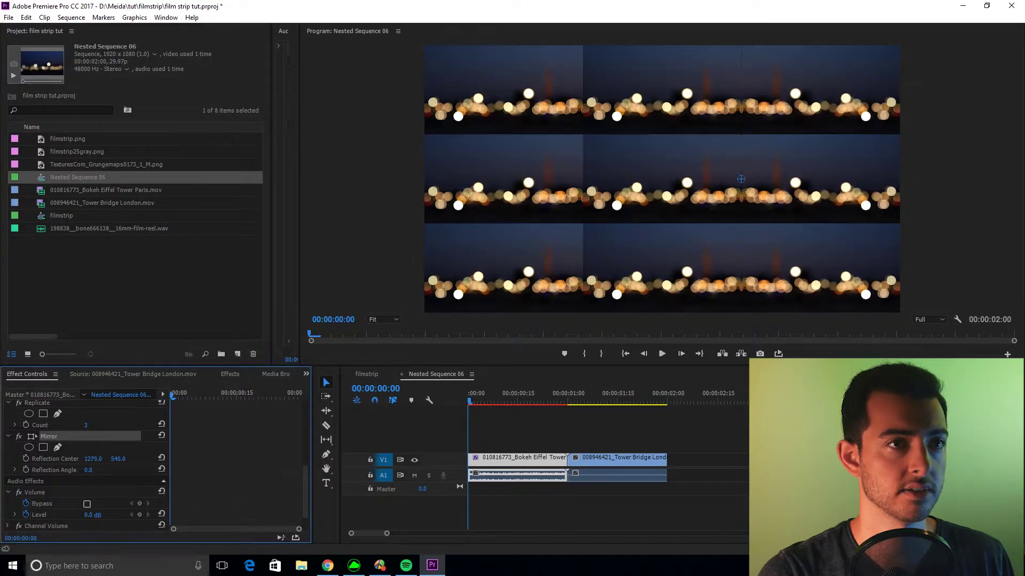
left_click(217, 486)
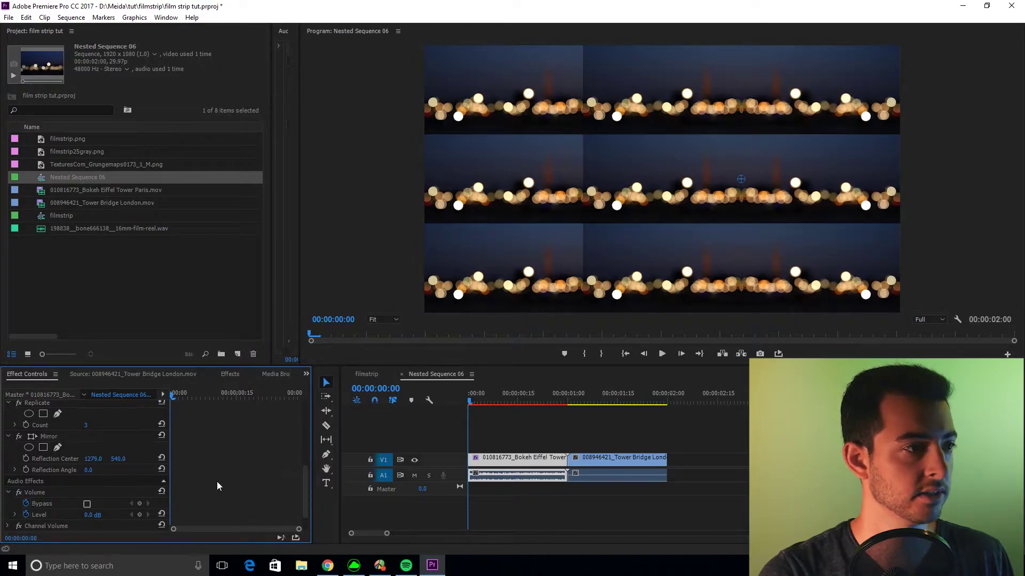
Step: Duplicate the Mirror effect, setting the copy to 90° with reflection center y 718
left_click(54, 439)
key("ctrl+c")
key("ctrl+v")
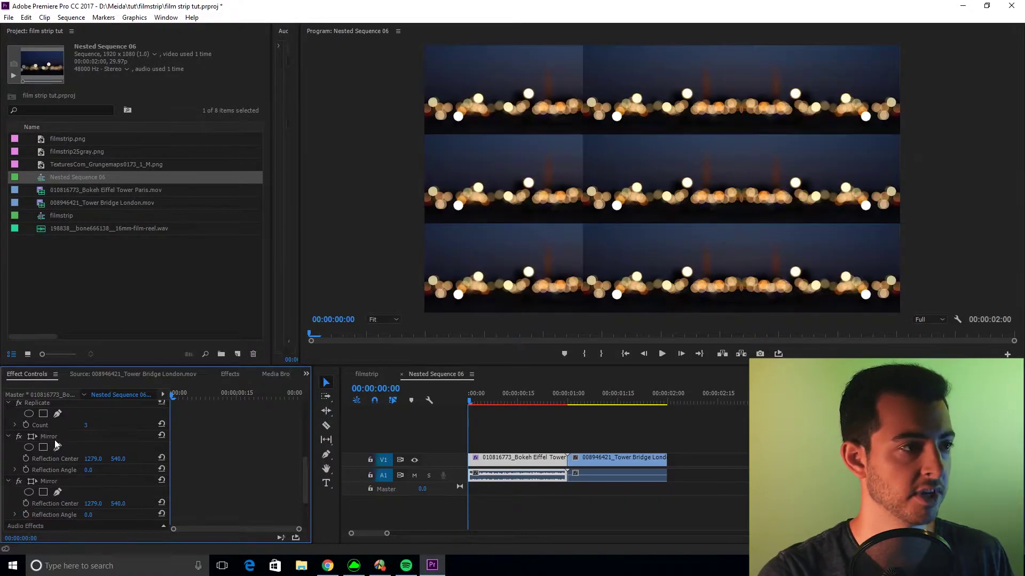
left_click(95, 513)
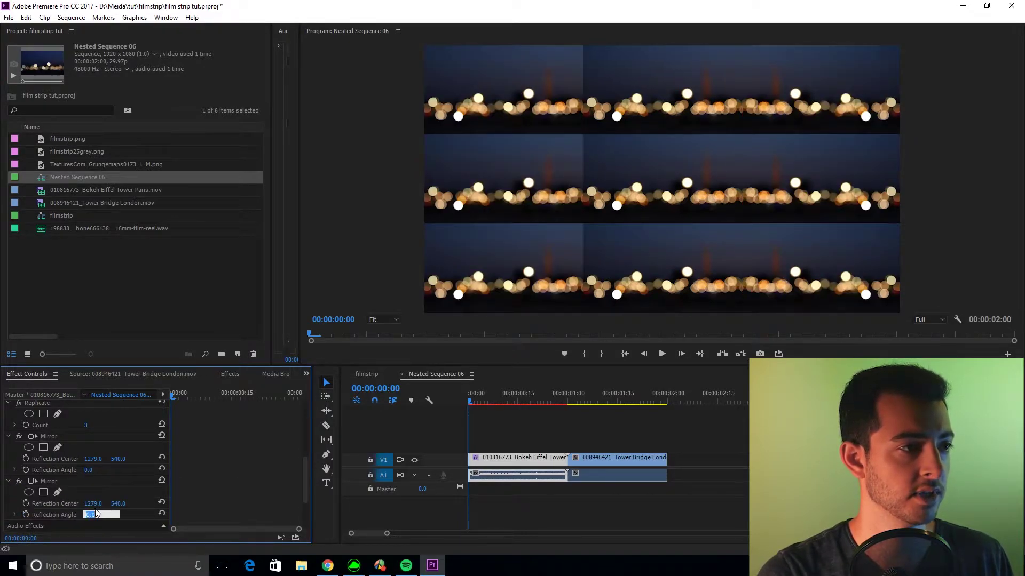
type("90")
key("Return")
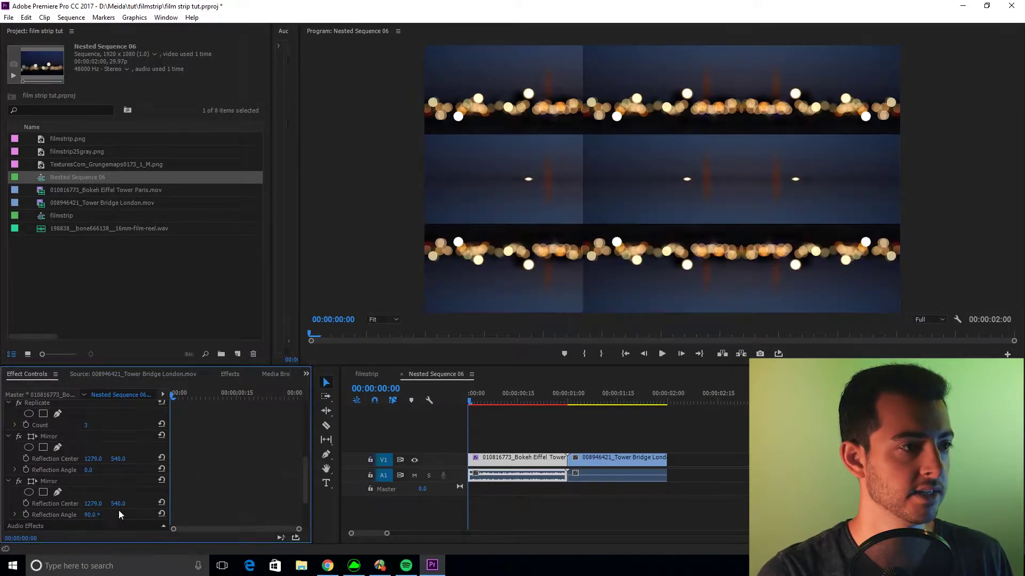
left_click_drag(118, 503, 212, 503)
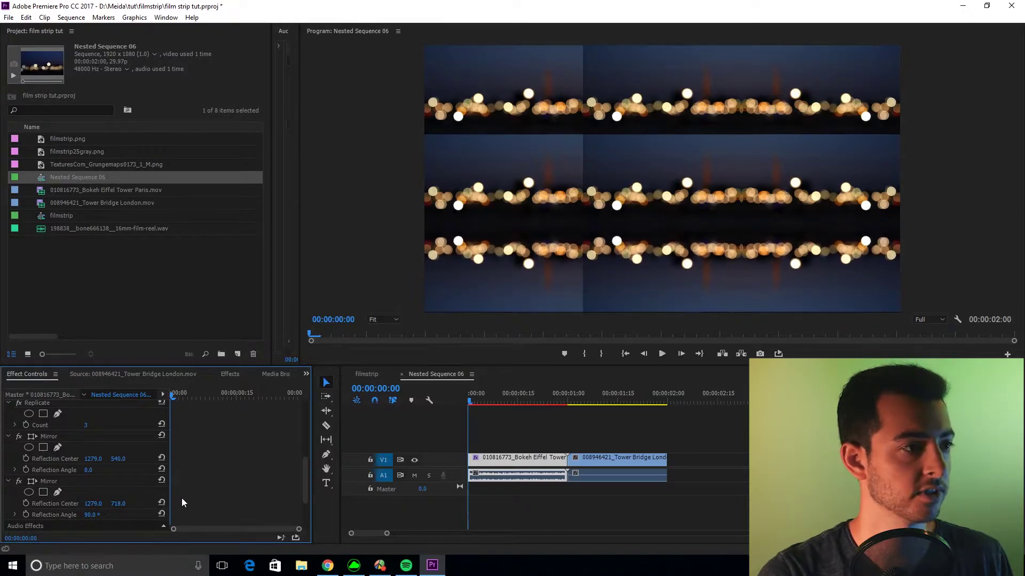
Step: Set the third Mirror to a 180° angle with reflection center x 640
left_click(56, 483)
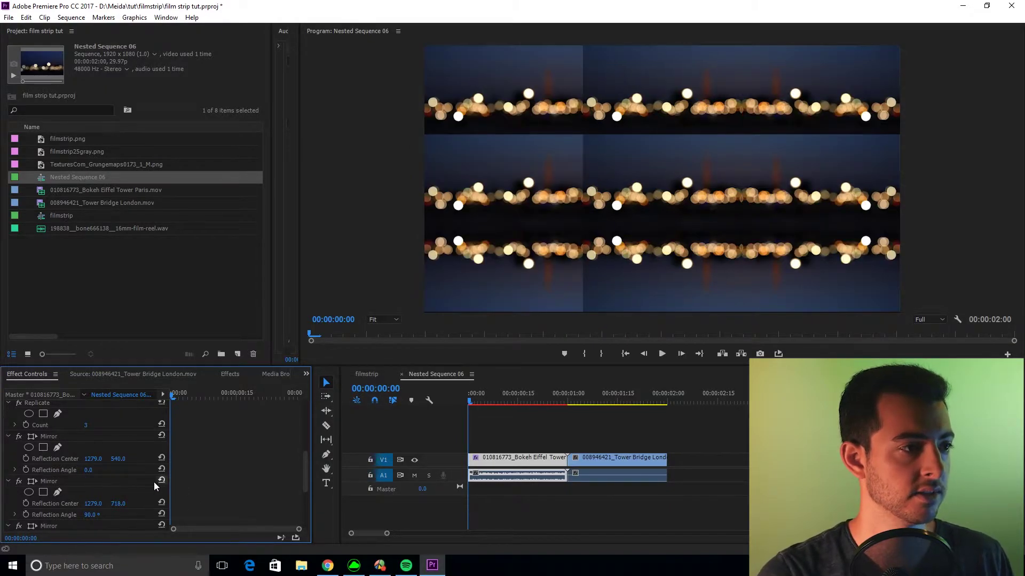
scroll(152, 482, "down", 2)
left_click(92, 485)
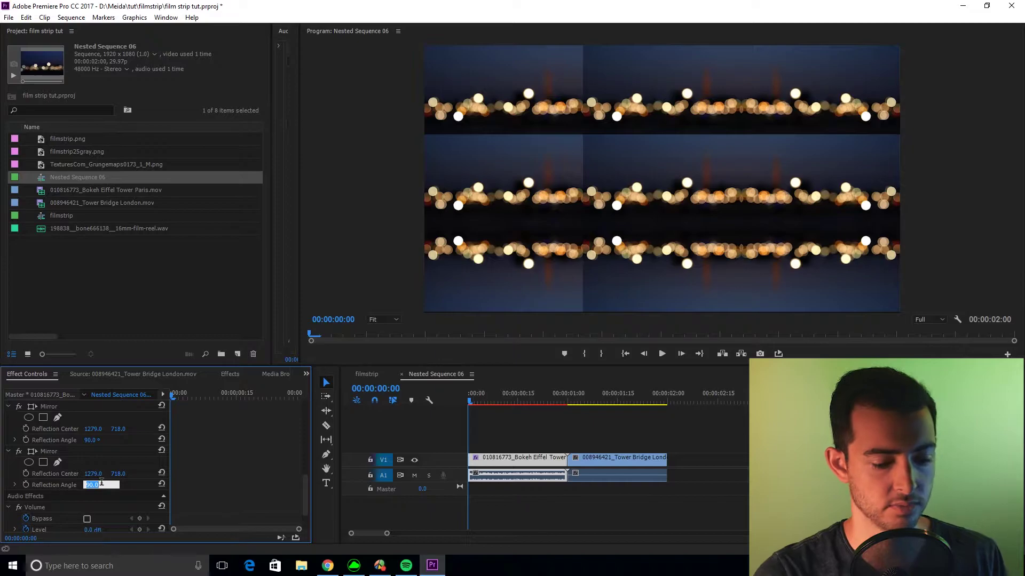
type("180")
key("Return")
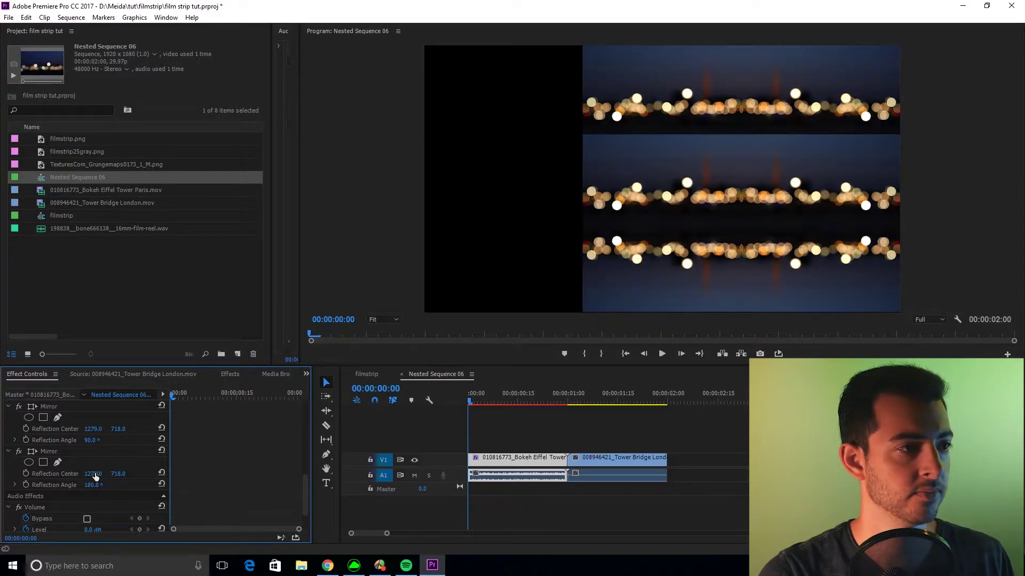
left_click_drag(93, 474, 47, 474)
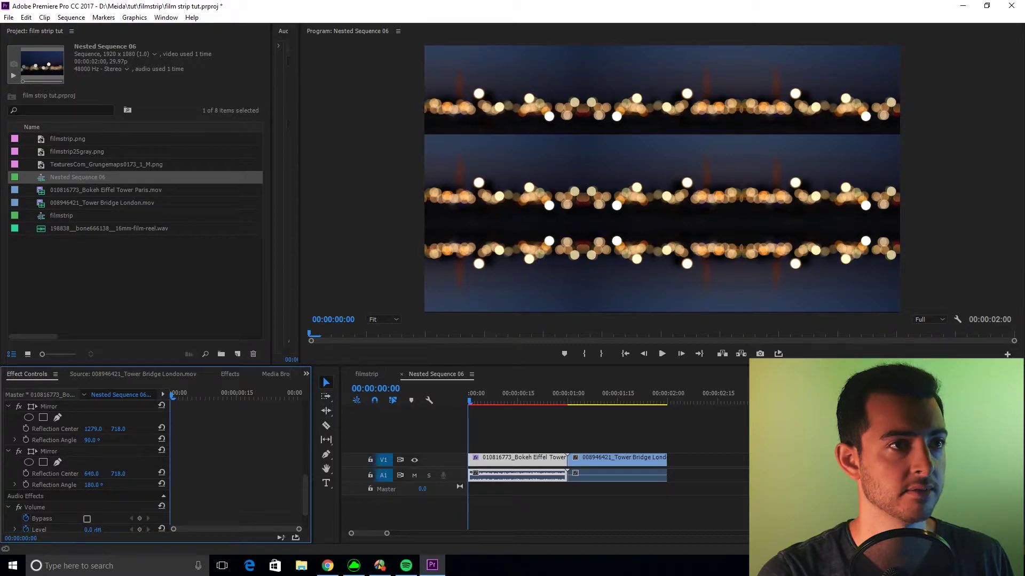
Step: Paste a fourth Mirror at 270° with its reflection center moved to about 640, 360
left_click(45, 449)
key("ctrl+c")
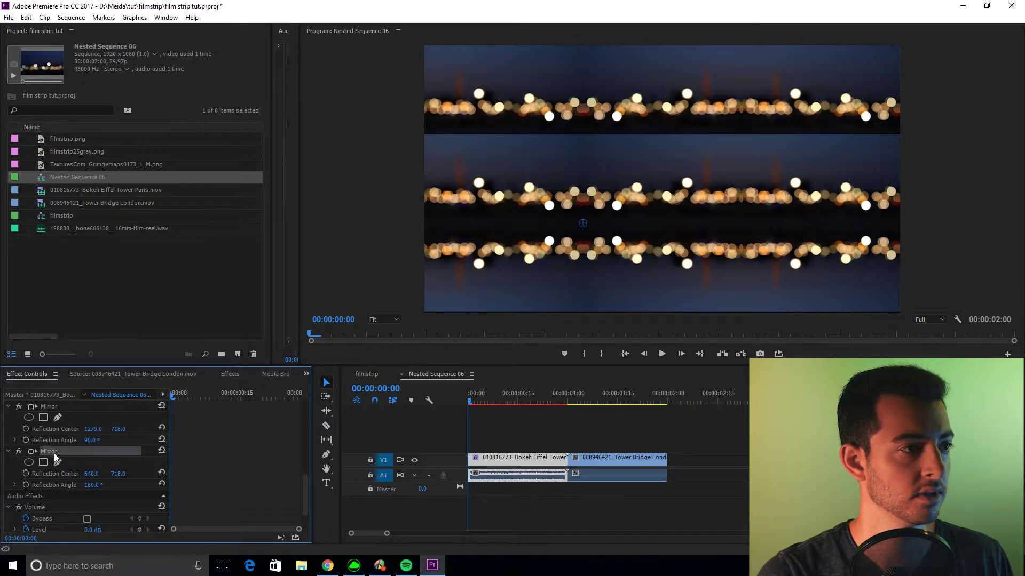
key("ctrl+v")
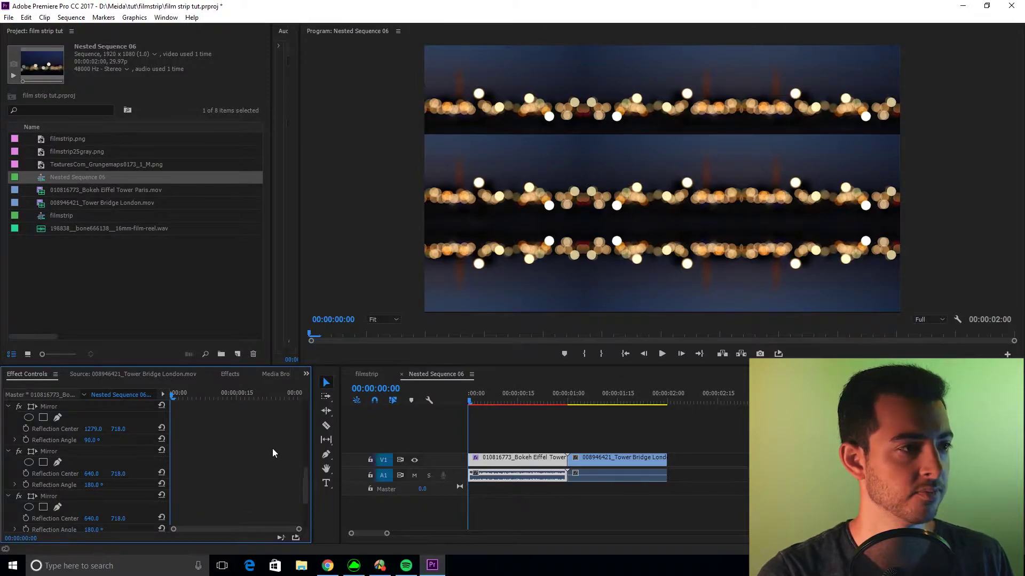
scroll(111, 465, "down", 3)
left_click(102, 453)
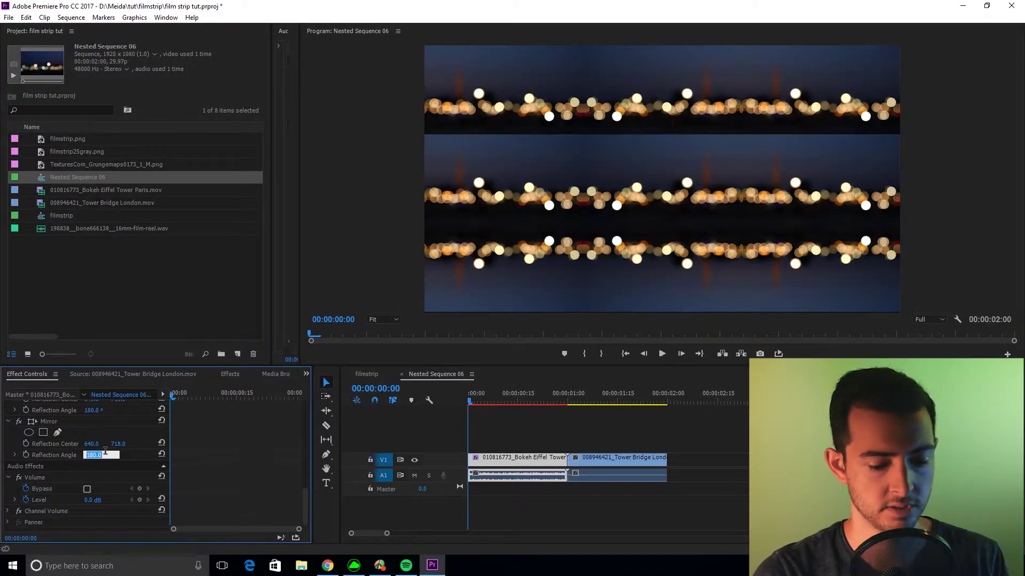
type("270")
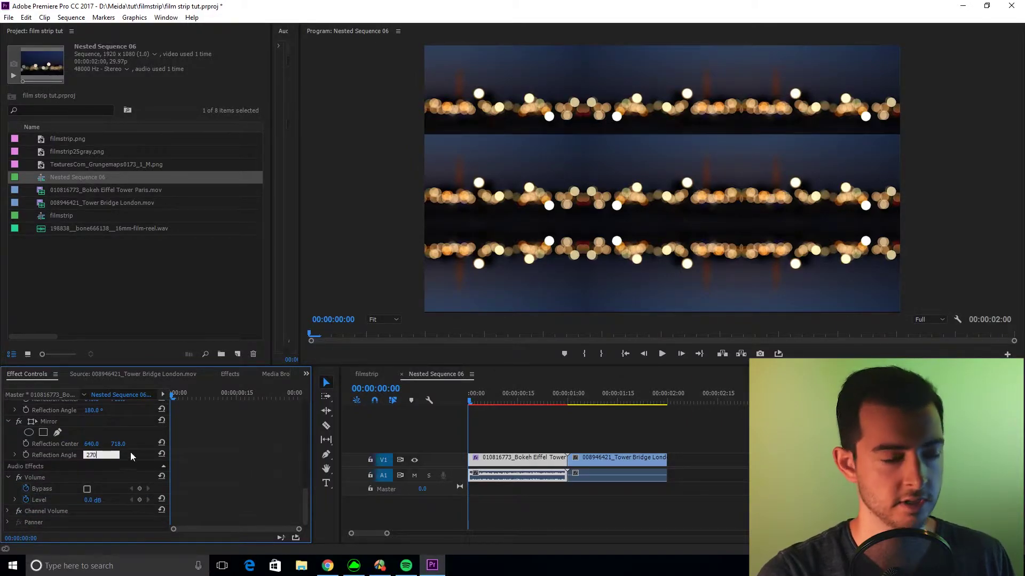
key("Return")
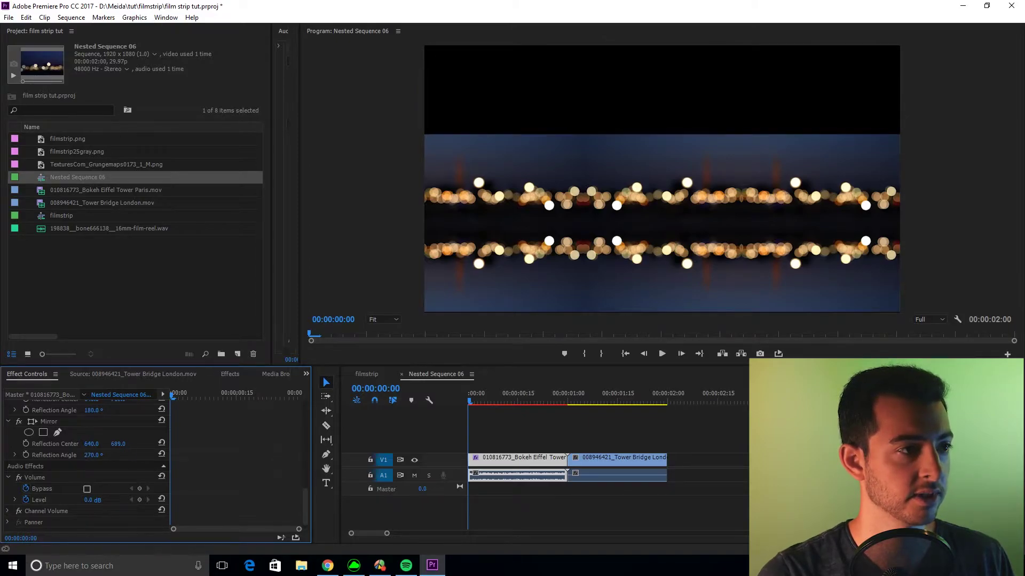
left_click_drag(118, 444, 29, 444)
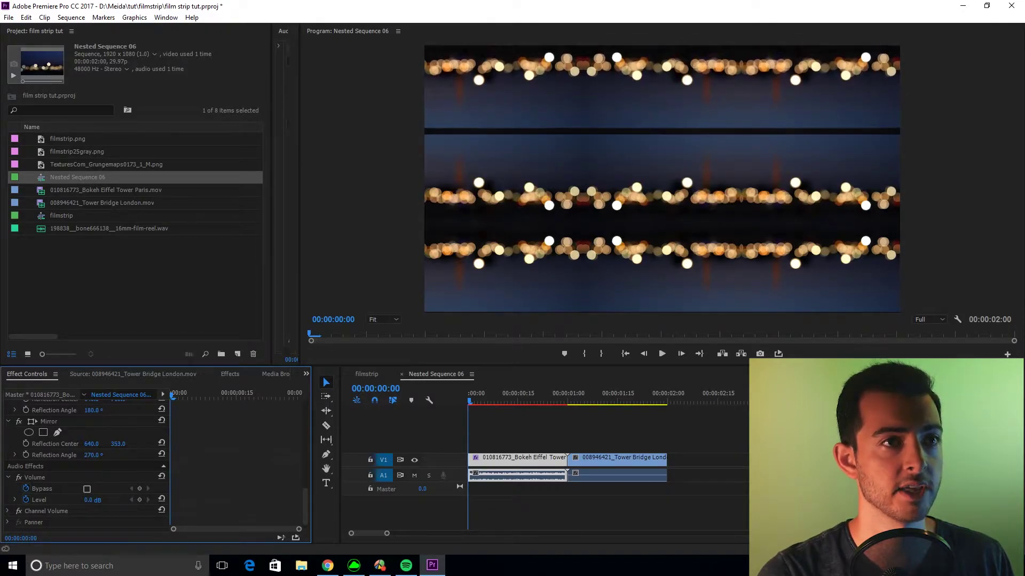
left_click_drag(118, 444, 116, 444)
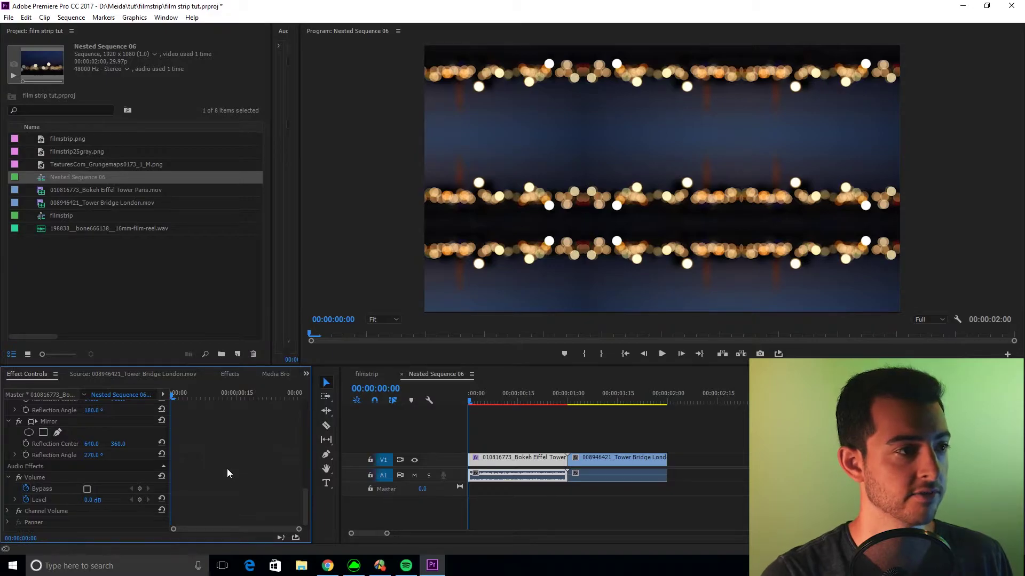
scroll(230, 470, "up", 3)
left_click(8, 442)
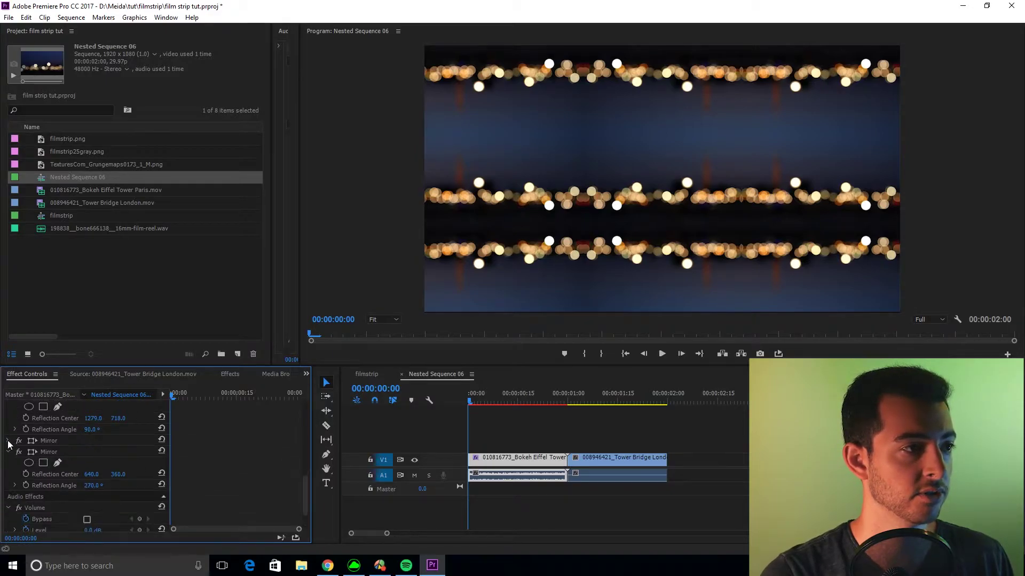
left_click(8, 452)
scroll(8, 426, "up", 2)
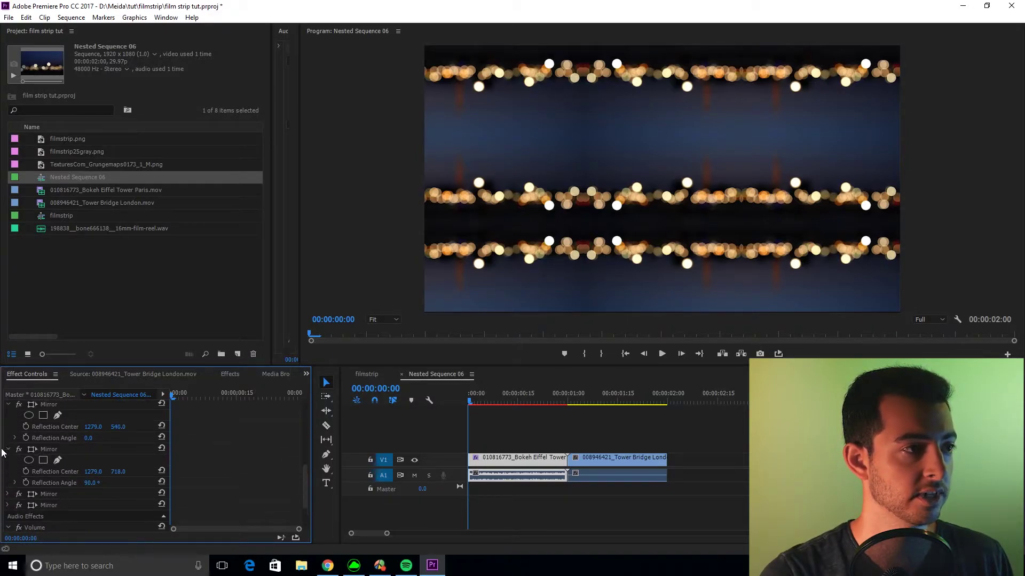
left_click(9, 449)
left_click(8, 405)
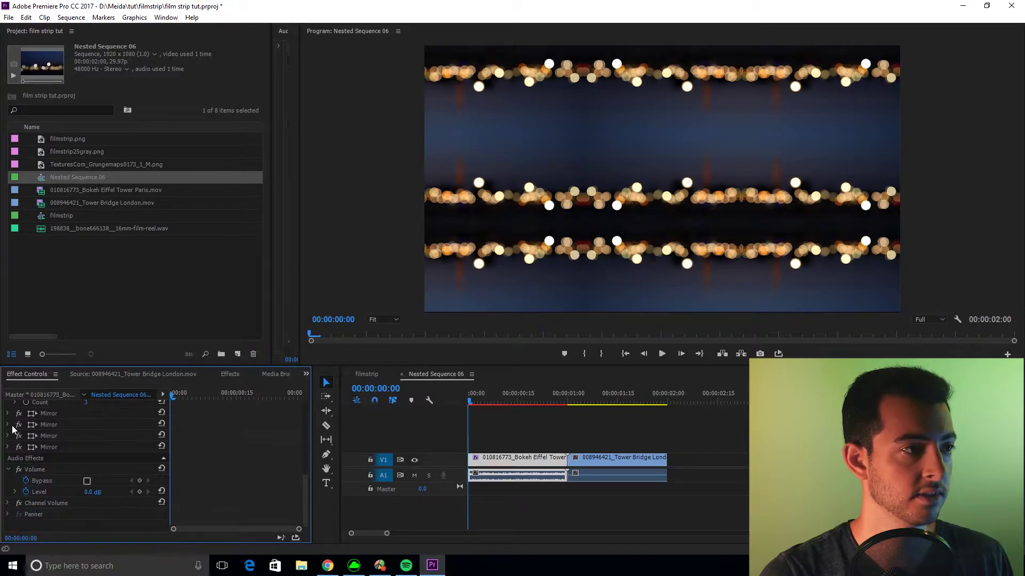
scroll(13, 421, "up", 1)
left_click(8, 413)
left_click(34, 413)
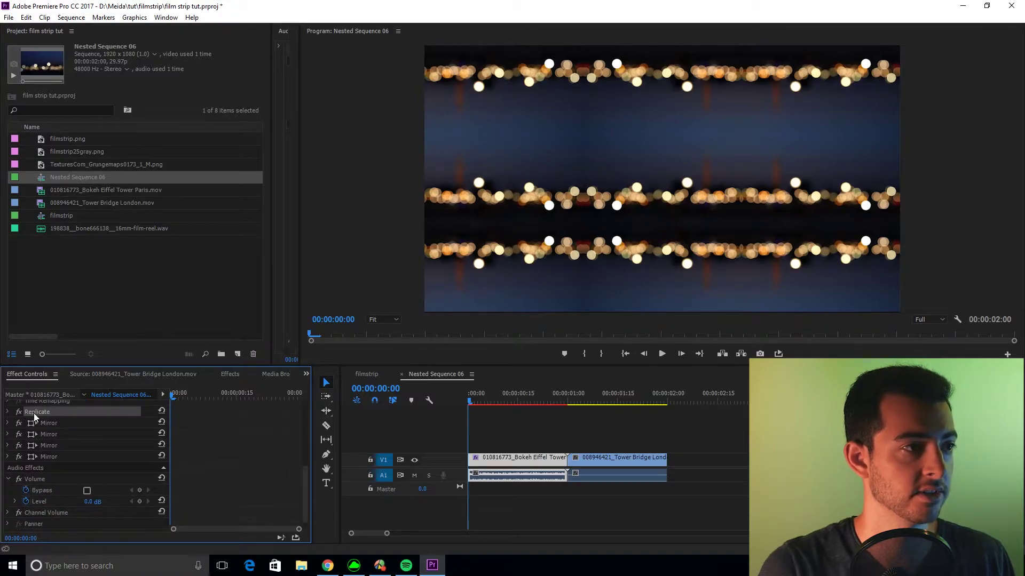
left_click(48, 423, "ctrl")
left_click(50, 433, "ctrl")
left_click(49, 446, "ctrl")
left_click(49, 457, "ctrl")
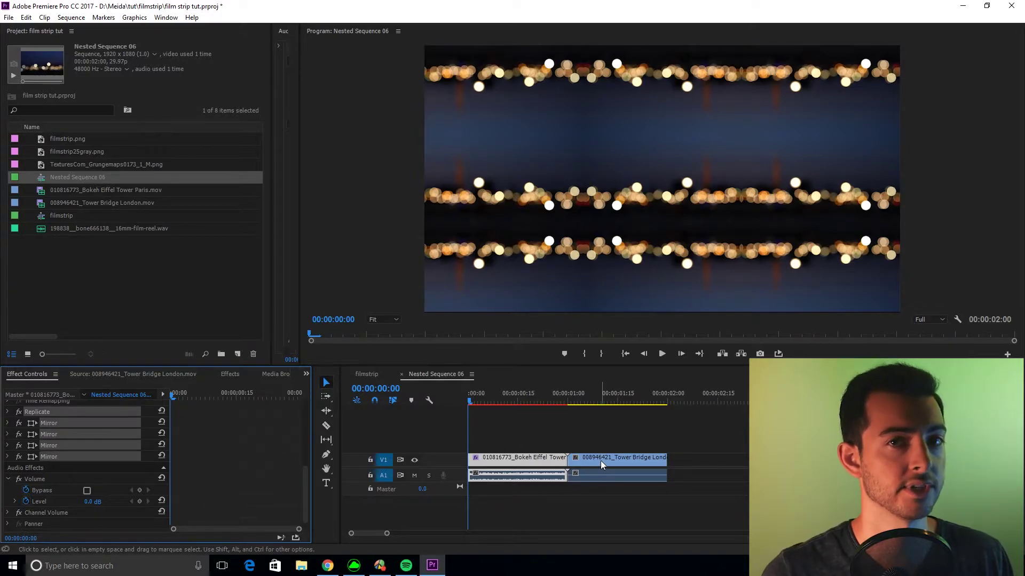
left_click(147, 437)
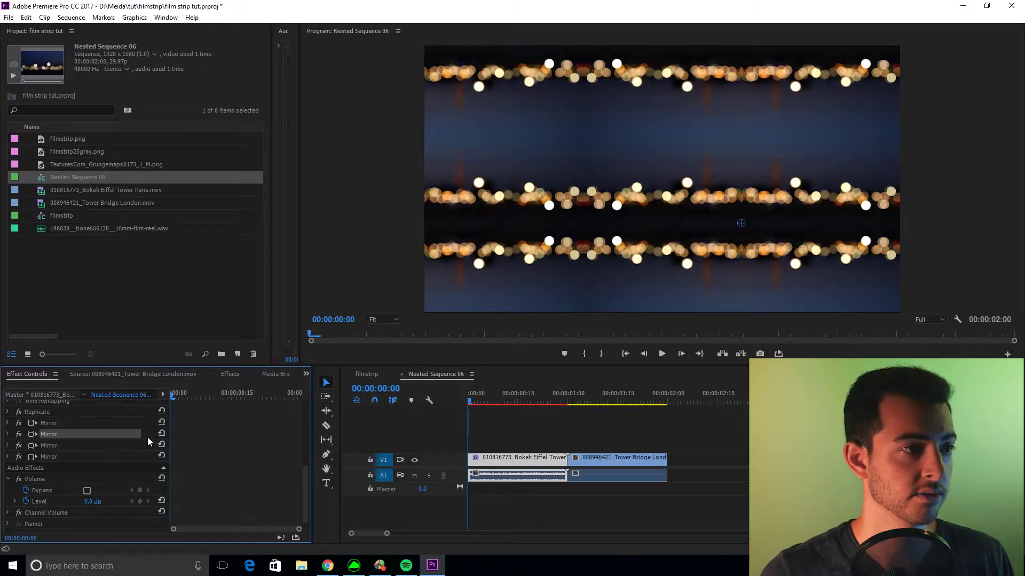
left_click(593, 462)
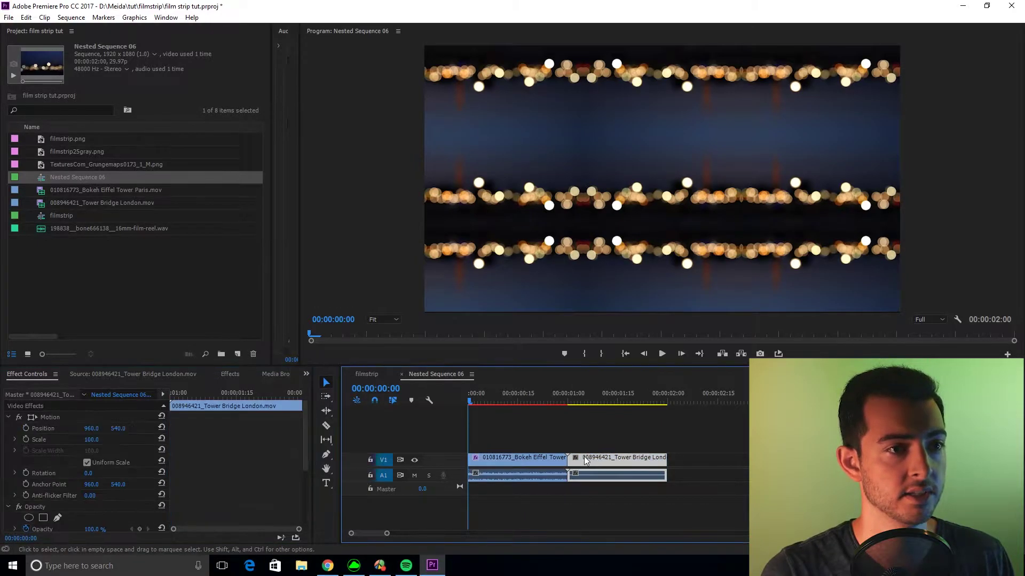
left_click(229, 378)
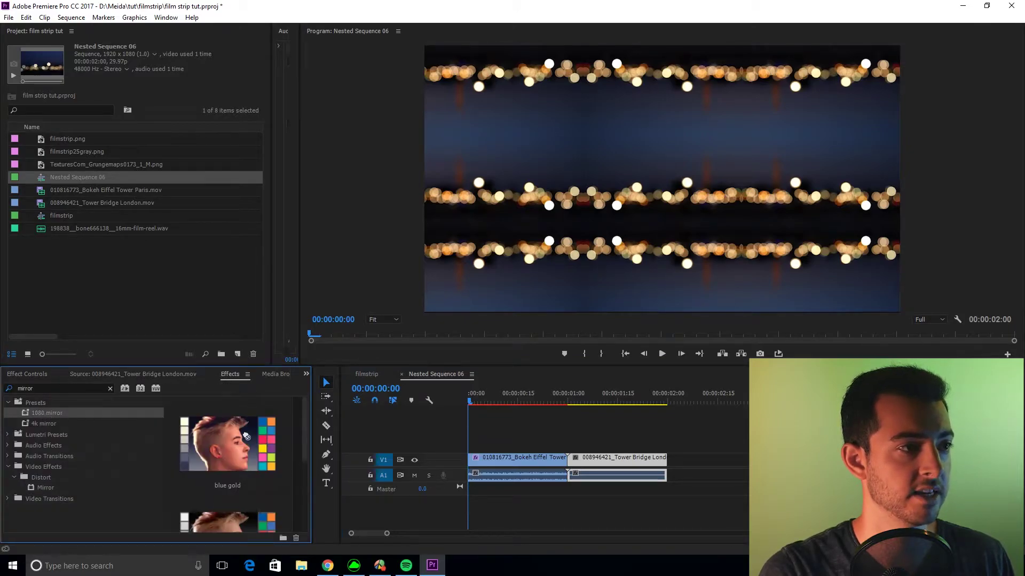
left_click_drag(247, 436, 587, 465)
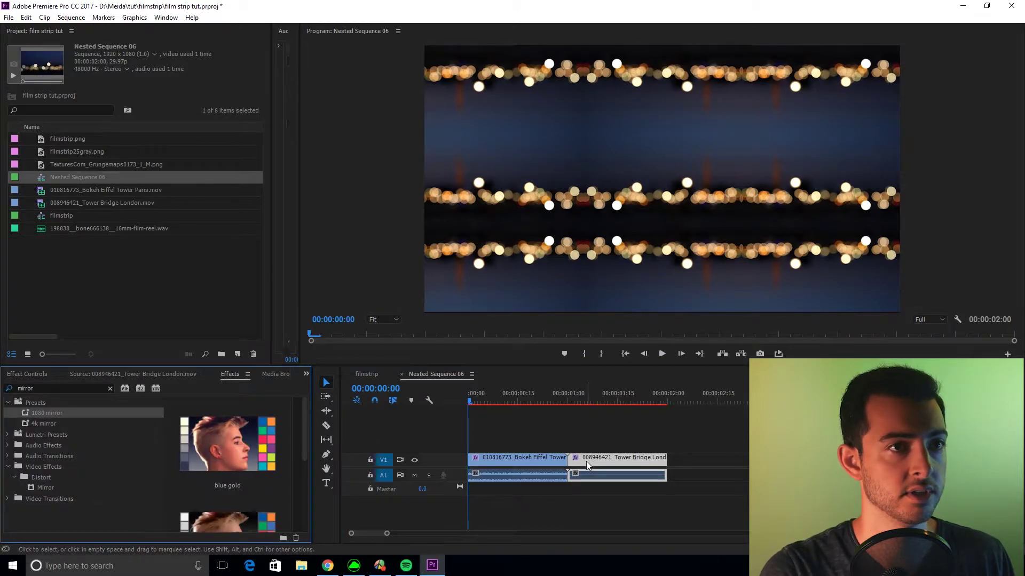
left_click(575, 403)
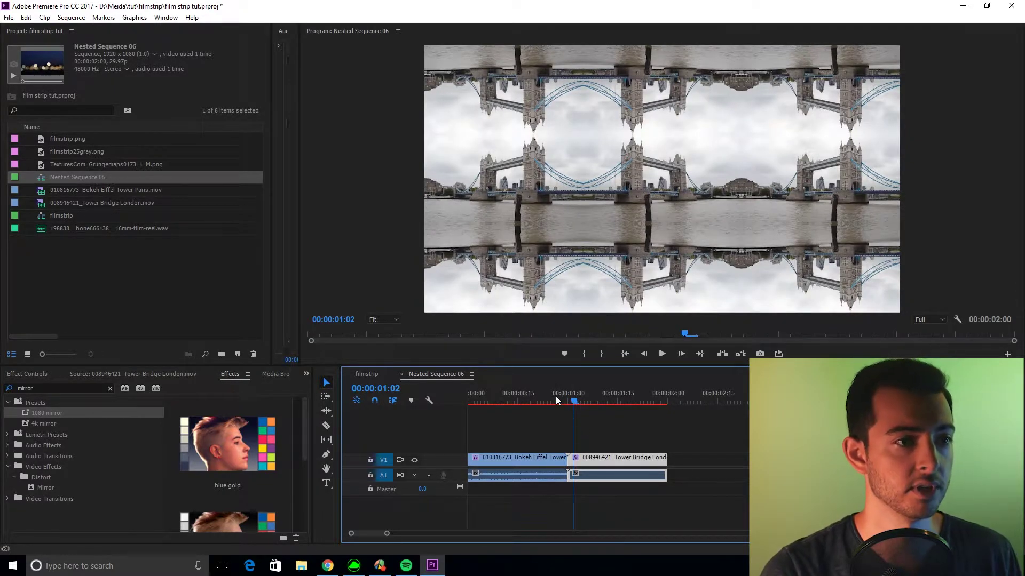
key("Home")
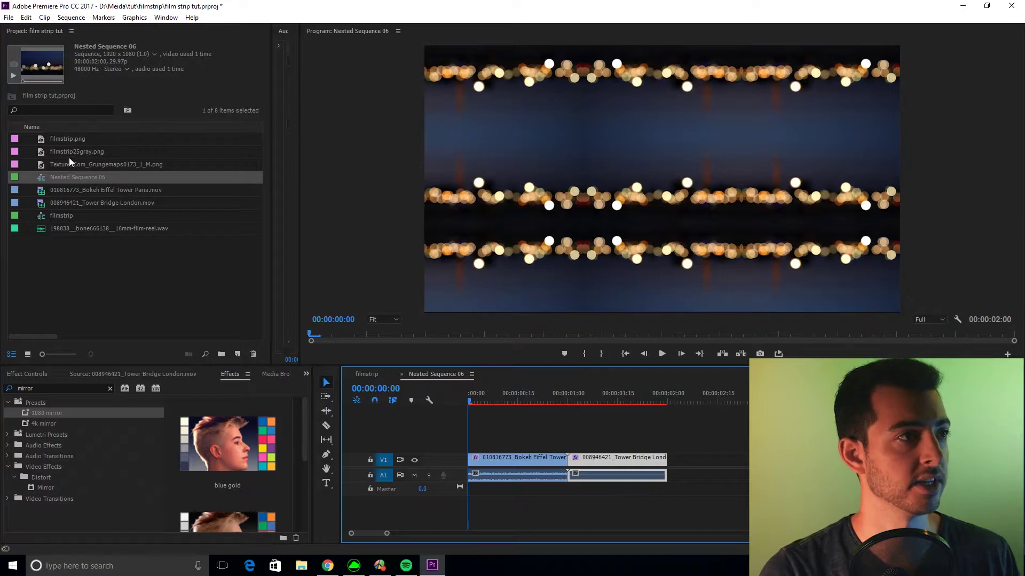
Step: Create an adjustment layer and stretch it over both clips above the grid
left_click(235, 355)
left_click(264, 394)
key("Return")
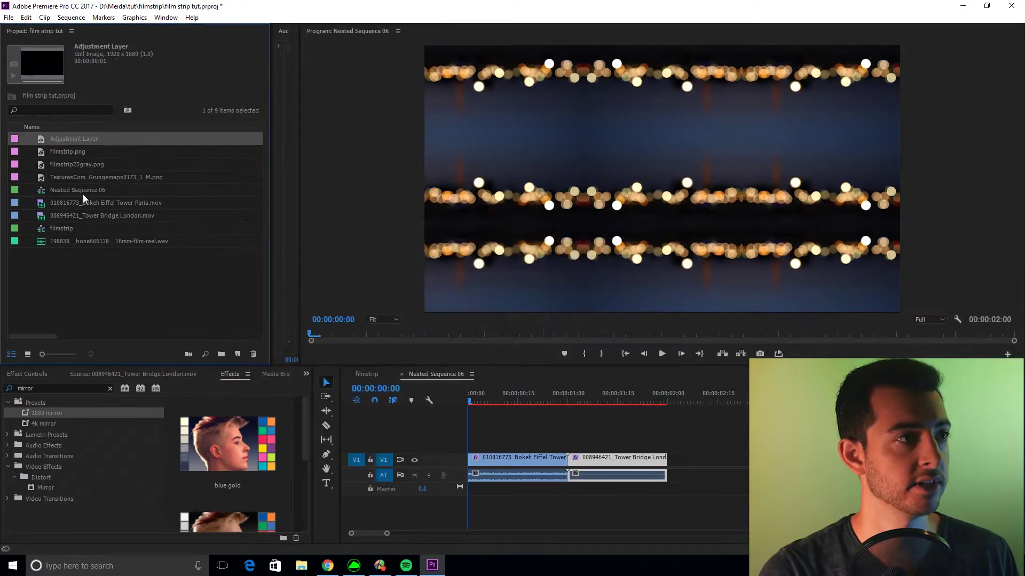
left_click_drag(68, 141, 471, 446)
left_click_drag(471, 447, 596, 420)
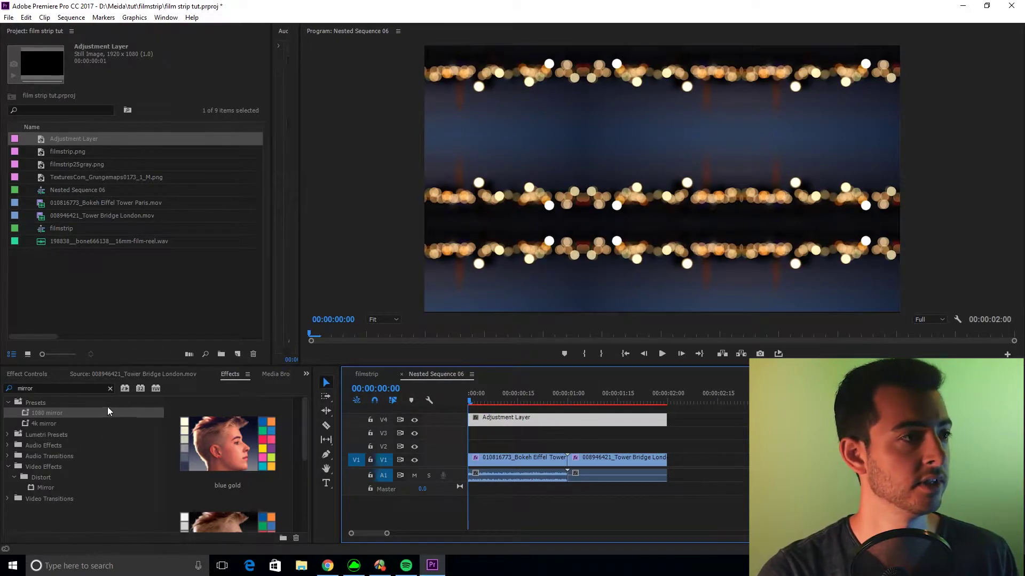
Step: Apply the Transform effect to the adjustment layer and show its settings
left_click(71, 389)
type("tras")
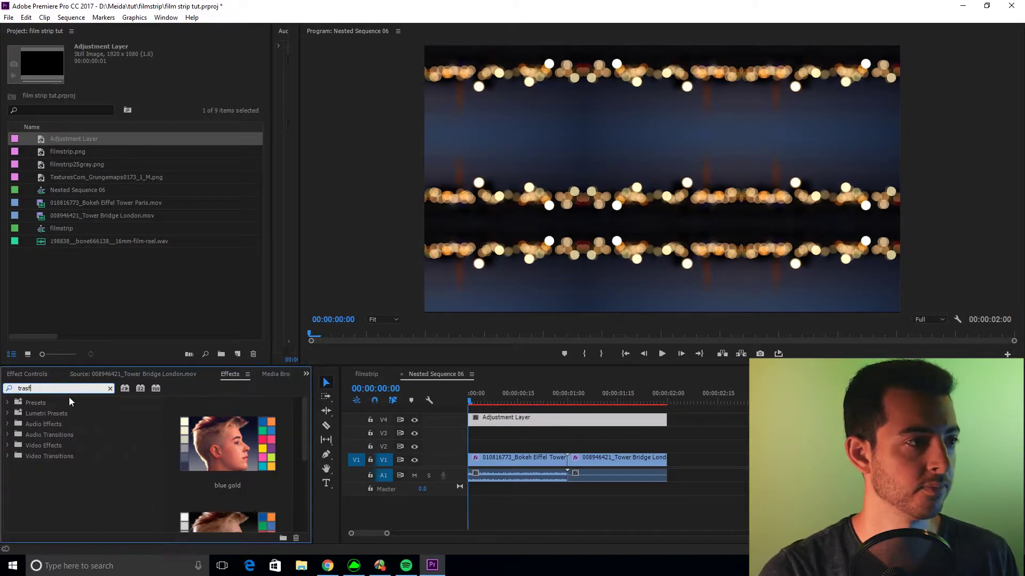
key("BackSpace")
type("n")
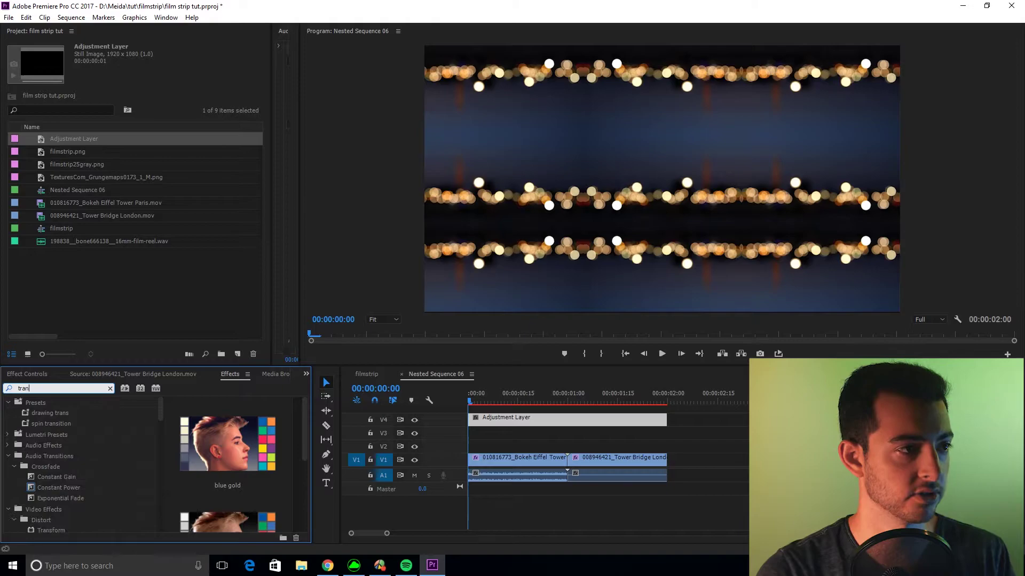
type("sfo")
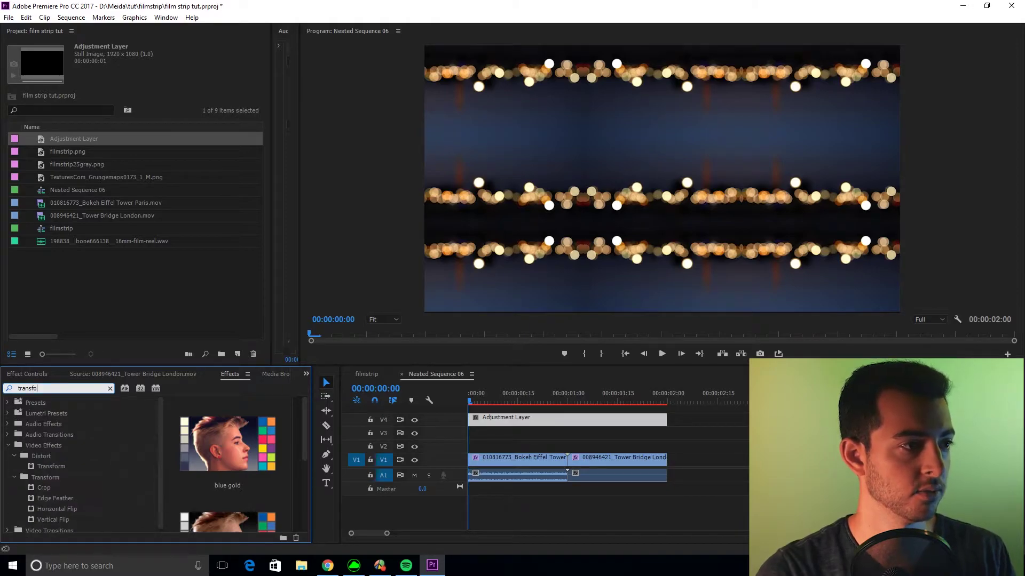
left_click_drag(65, 467, 554, 421)
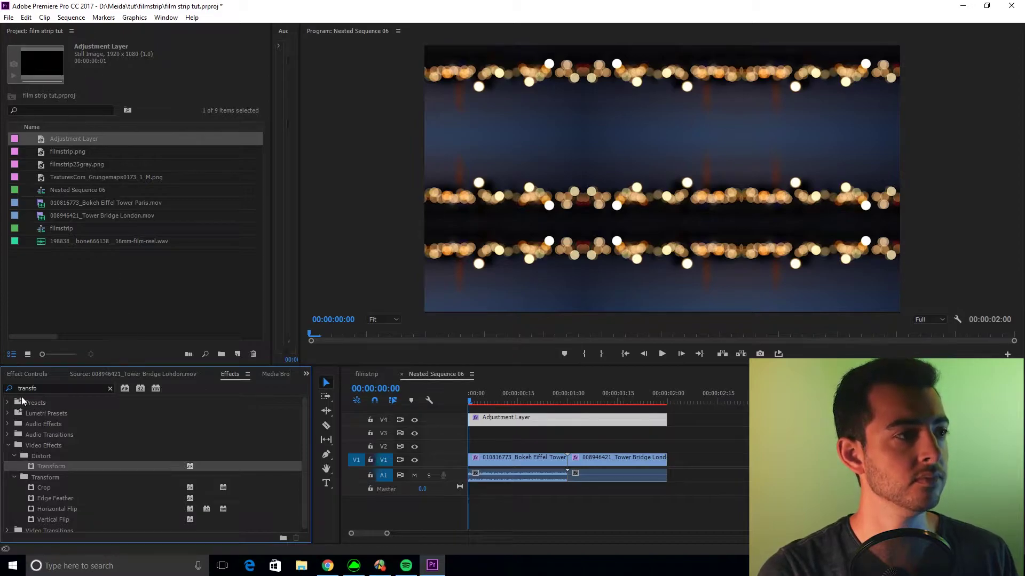
left_click(19, 374)
left_click_drag(108, 365, 126, 312)
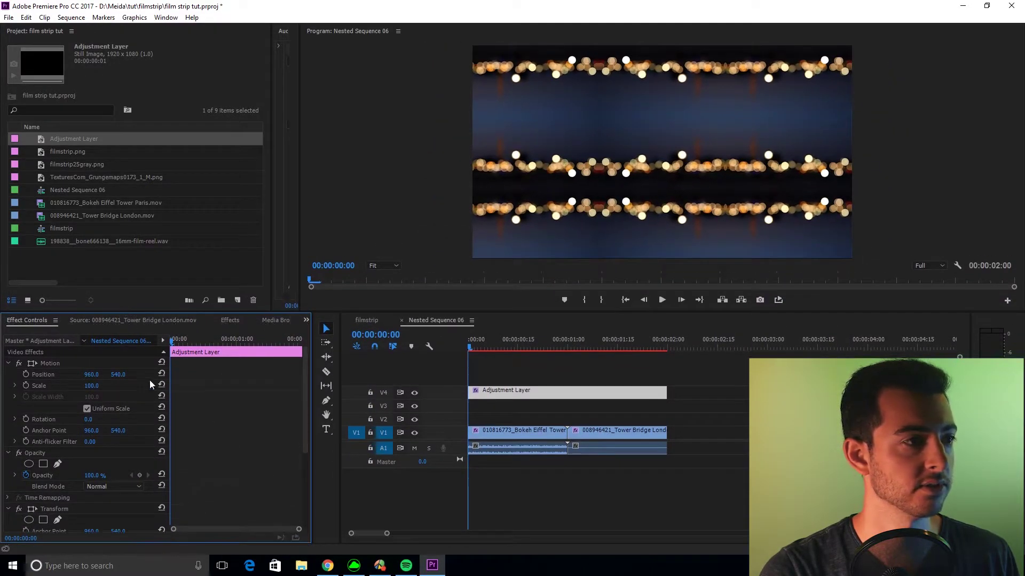
Step: Keyframe Transform Scale at 300 at the start and 220 at 00:00:00:10
scroll(191, 437, "down", 5)
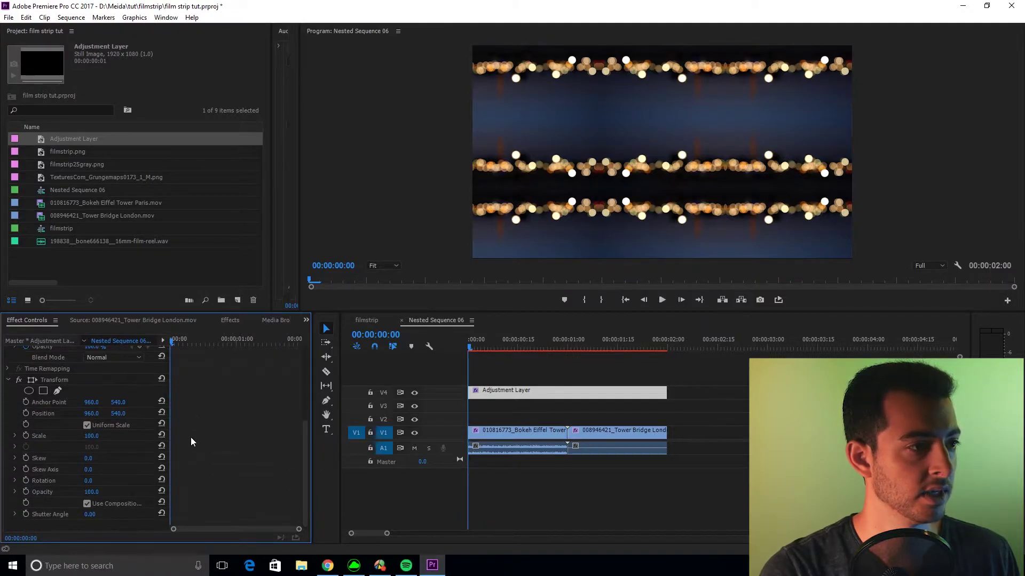
left_click(88, 437)
type("300")
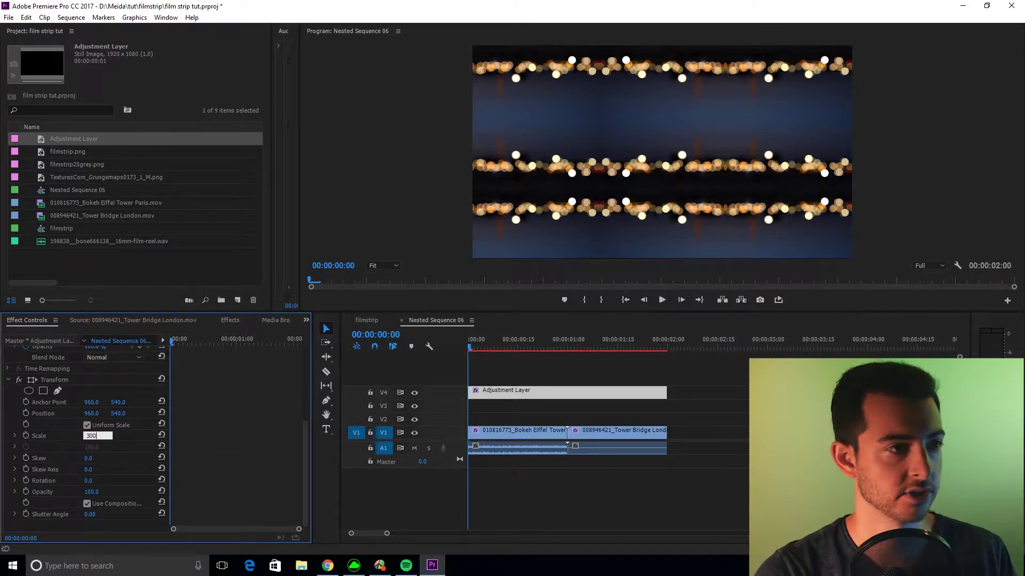
key("Return")
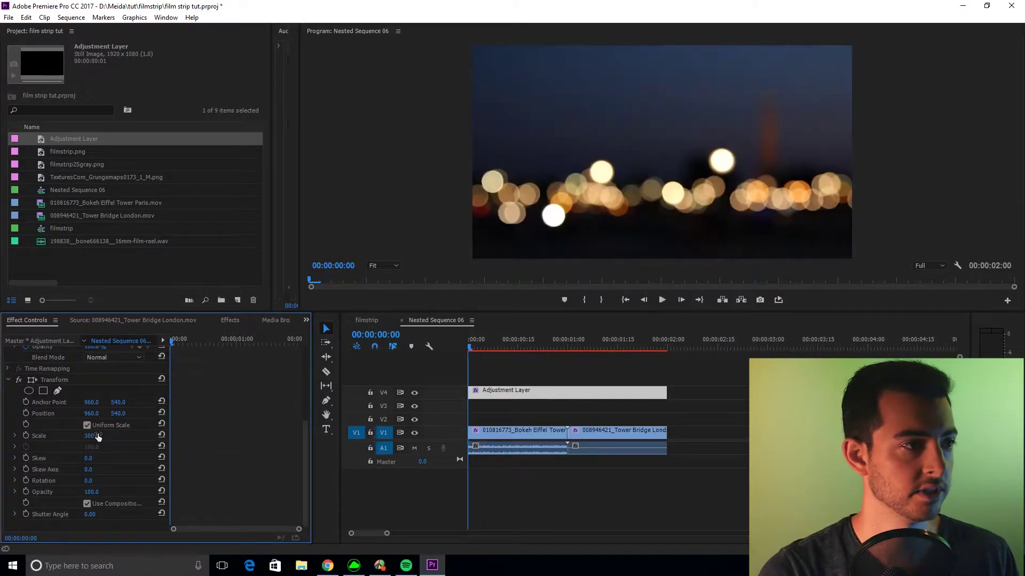
left_click(26, 436)
key("shift+Right")
key("shift+Right")
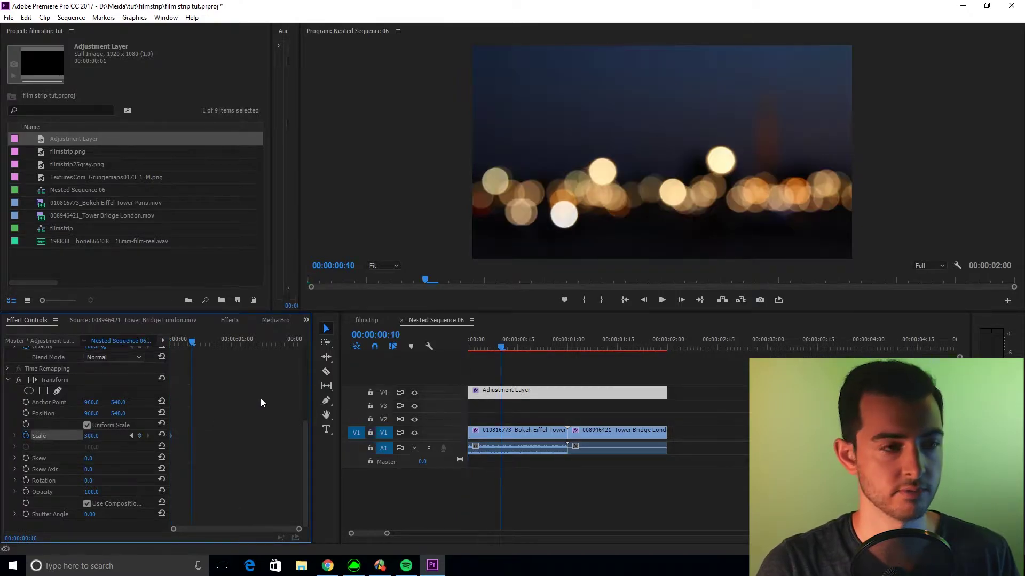
left_click(94, 436)
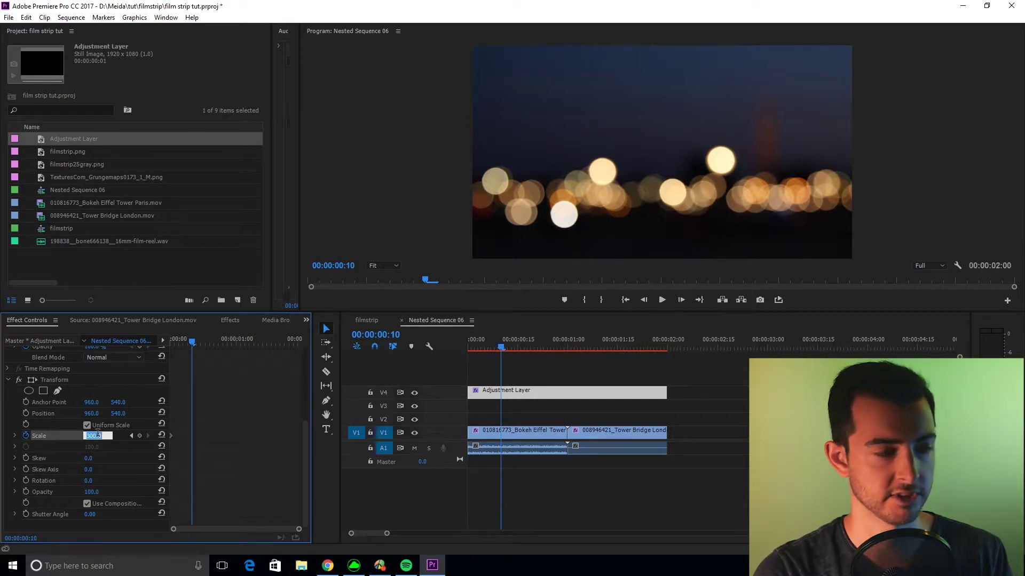
type("220")
key("Return")
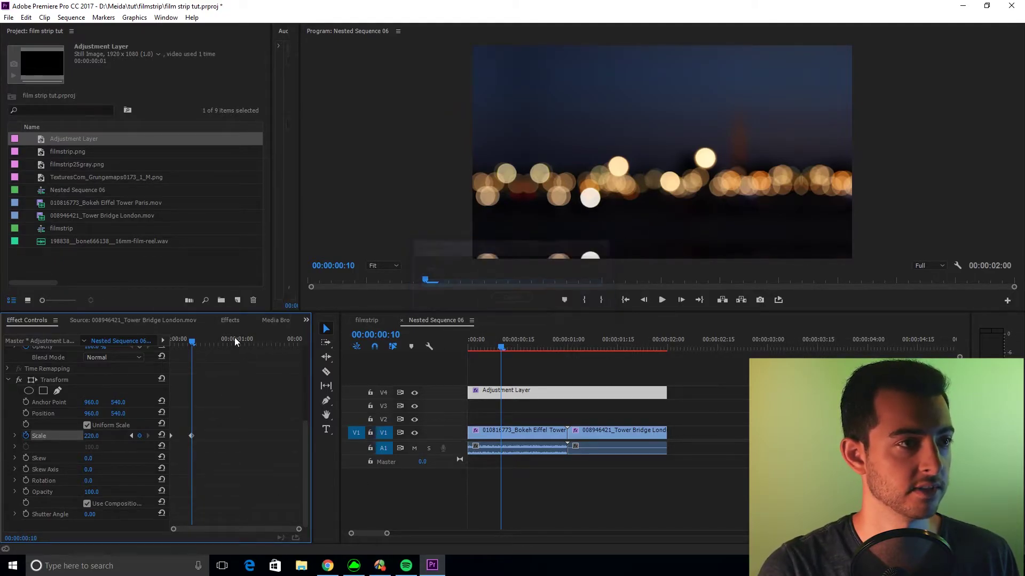
Step: Keyframe Scale back to 300 at the sequence end and 220 at 00:00:01:20
left_click_drag(240, 340, 316, 344)
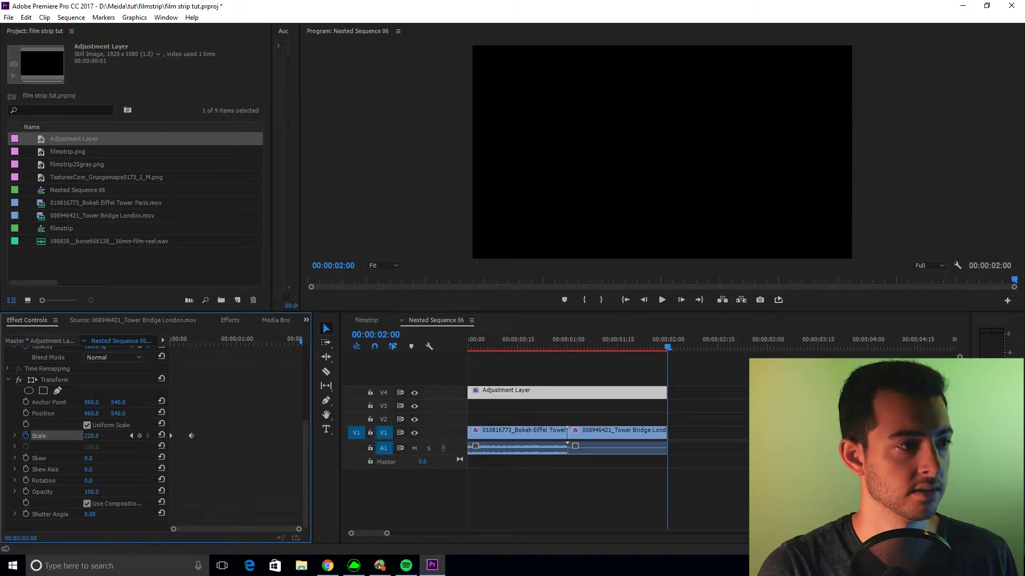
left_click(98, 435)
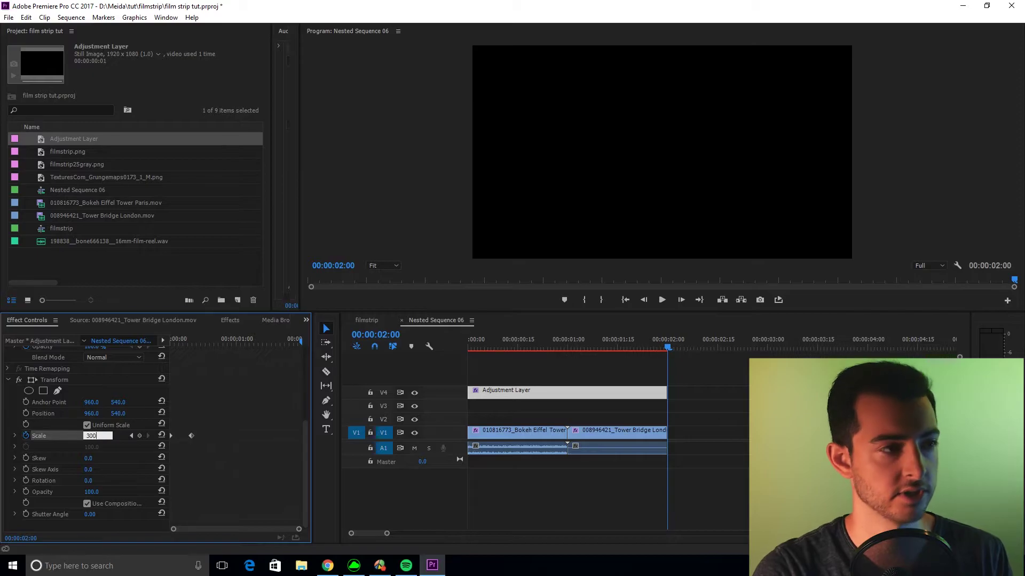
type("300")
key("Return")
key("shift+Left")
key("shift+Left")
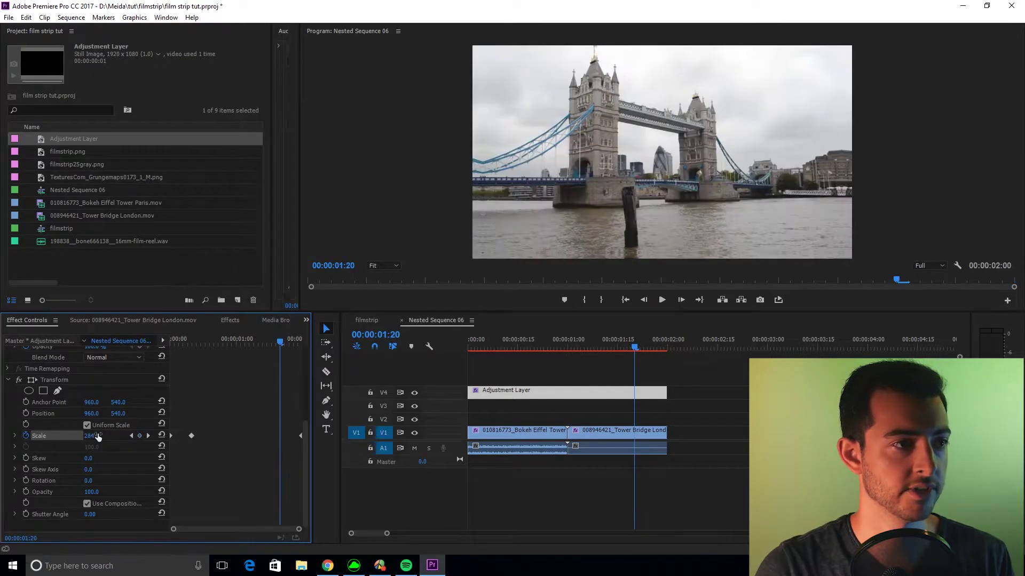
left_click(98, 436)
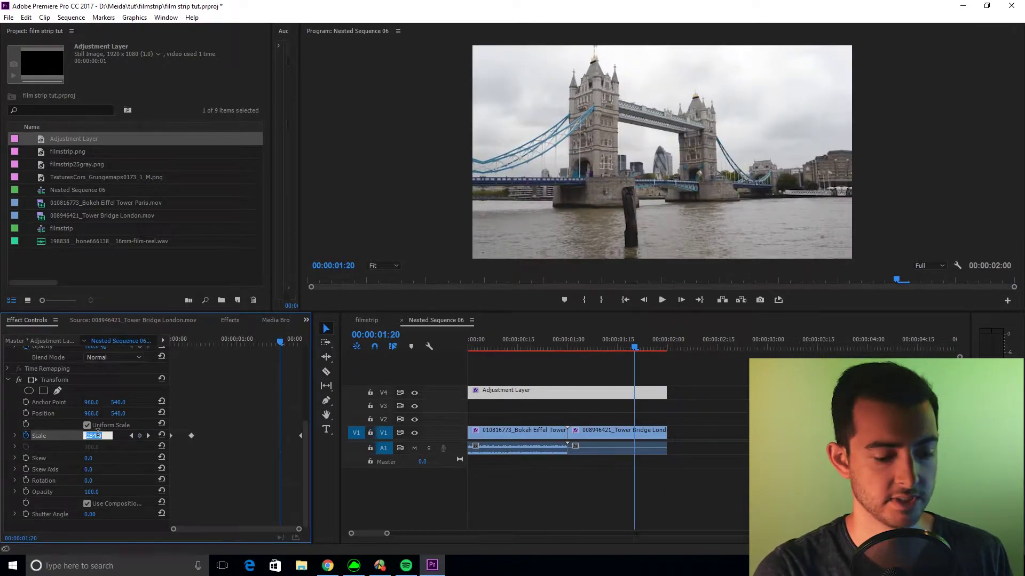
type("220")
key("Return")
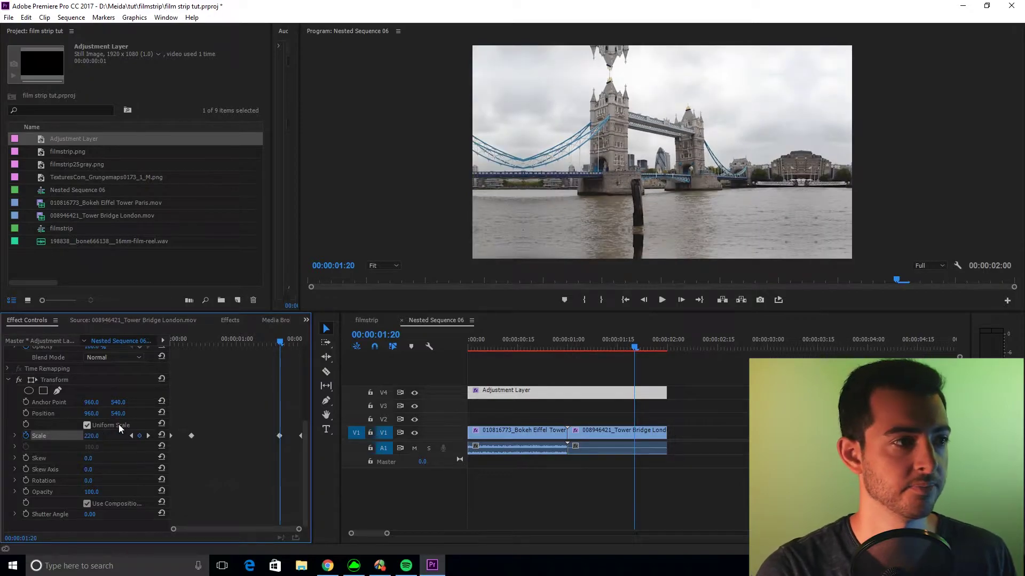
Step: Apply Ease Out and Ease In to the four scale keyframes
right_click(172, 436)
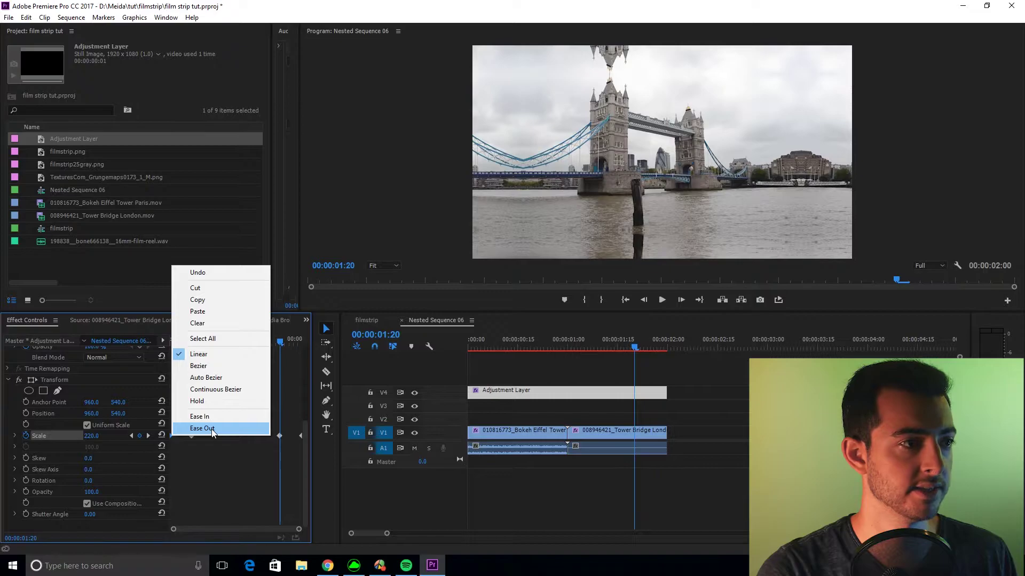
left_click(213, 430)
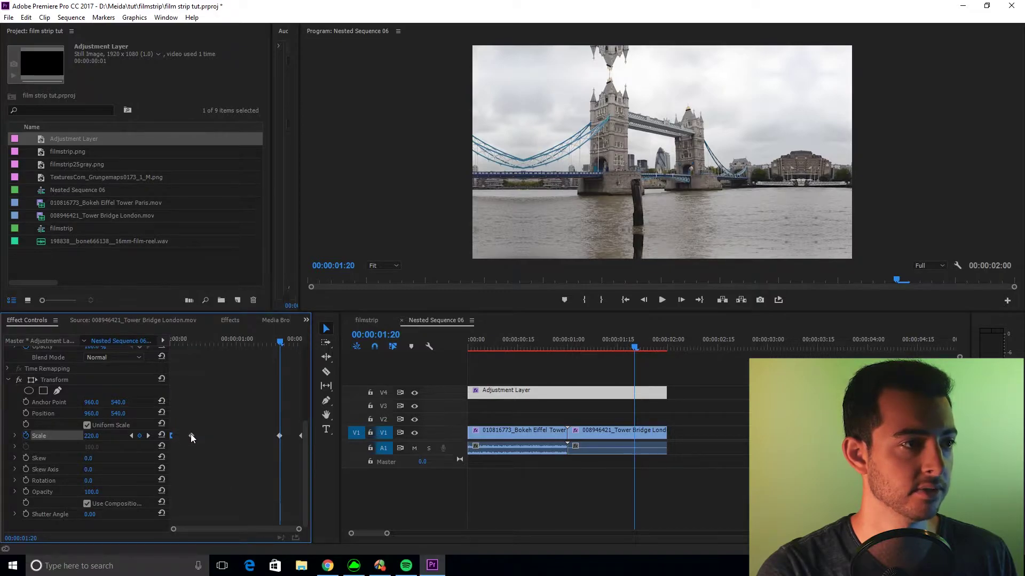
right_click(190, 434)
left_click(223, 416)
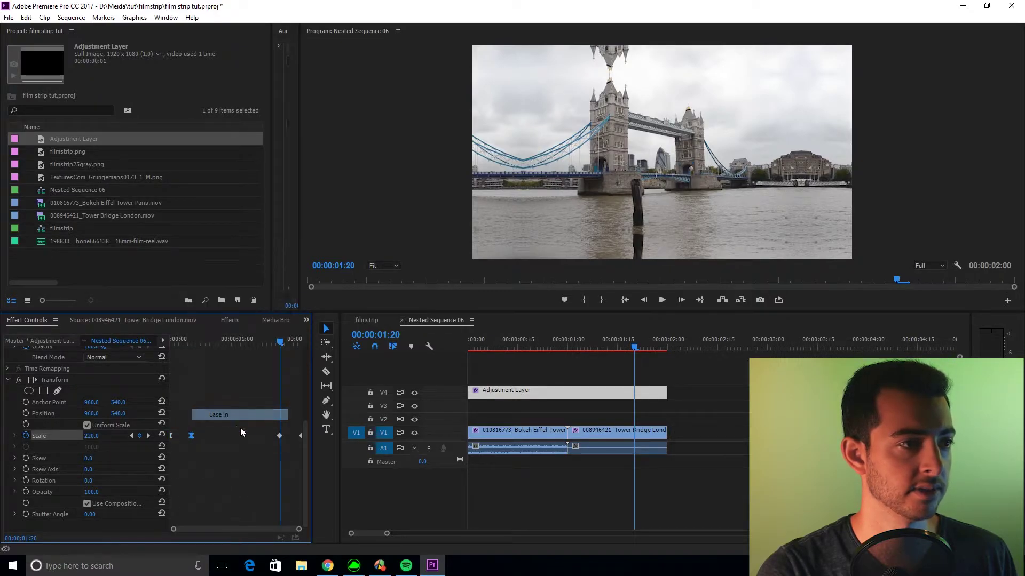
right_click(280, 436)
left_click(308, 417)
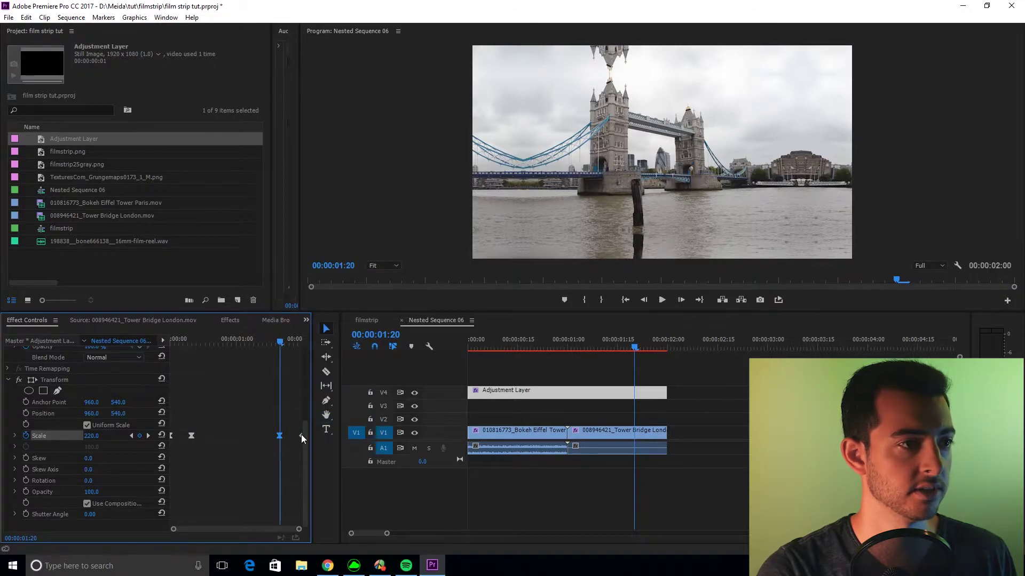
right_click(303, 439)
left_click(315, 417)
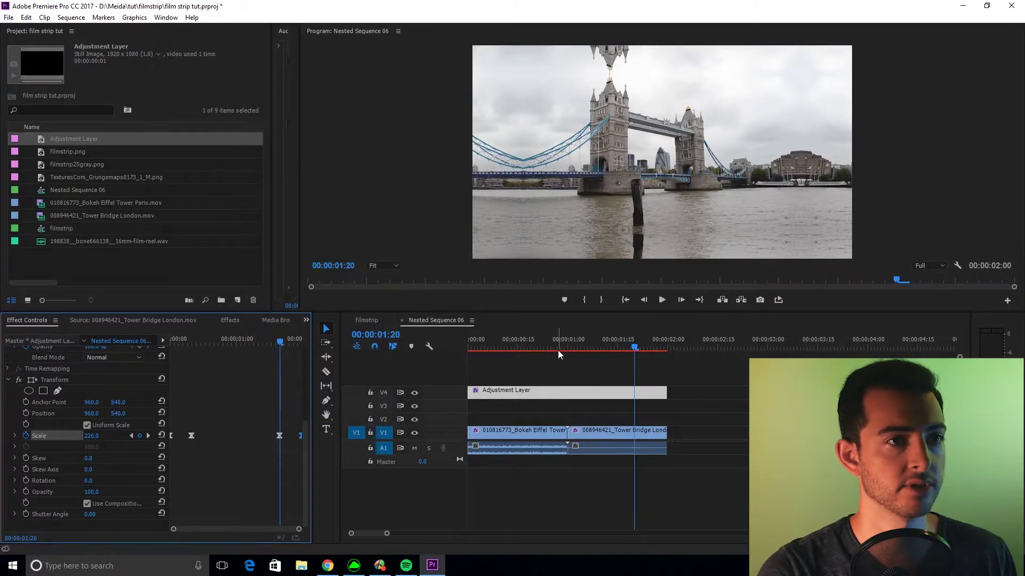
Step: Play and scrub the zoom animation, then load filmstrip25gray.png in the Source monitor
left_click_drag(558, 350, 413, 351)
key("space")
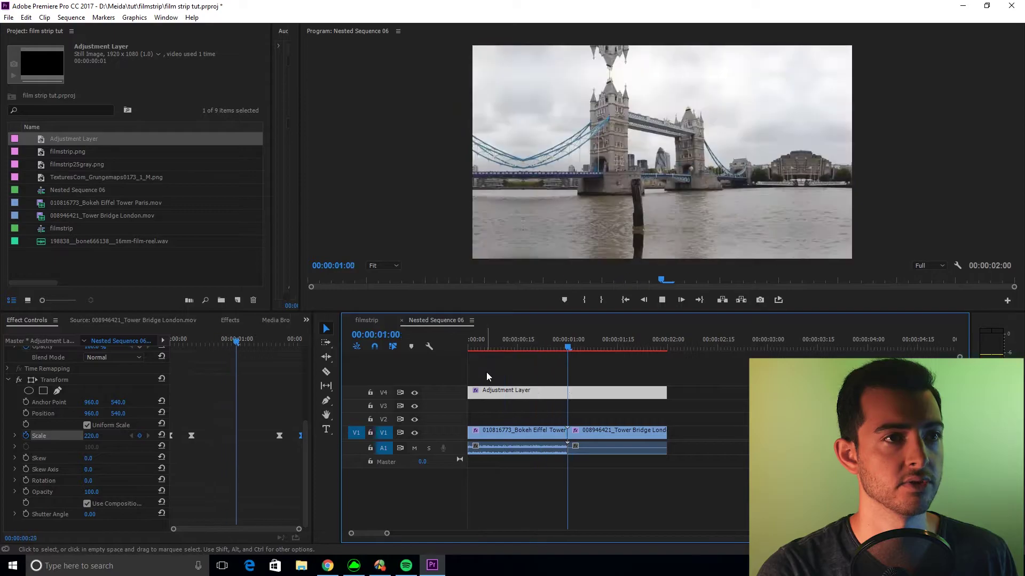
key("Home")
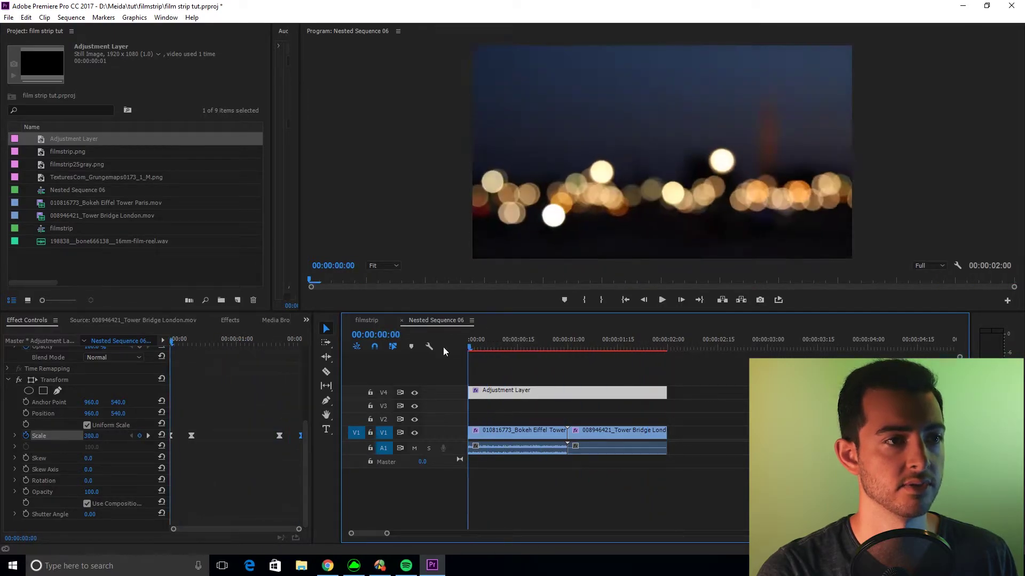
key("space")
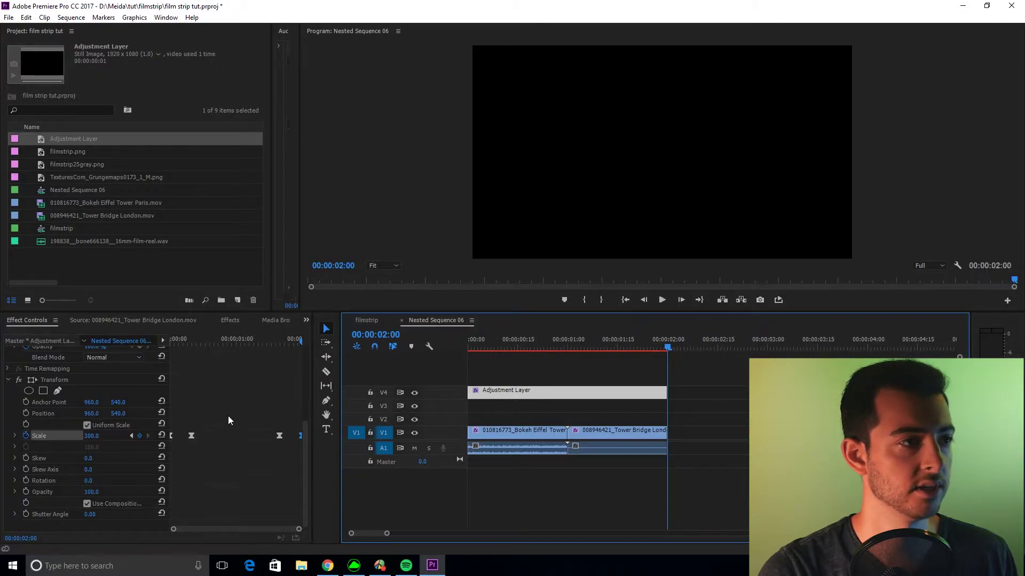
left_click(544, 347)
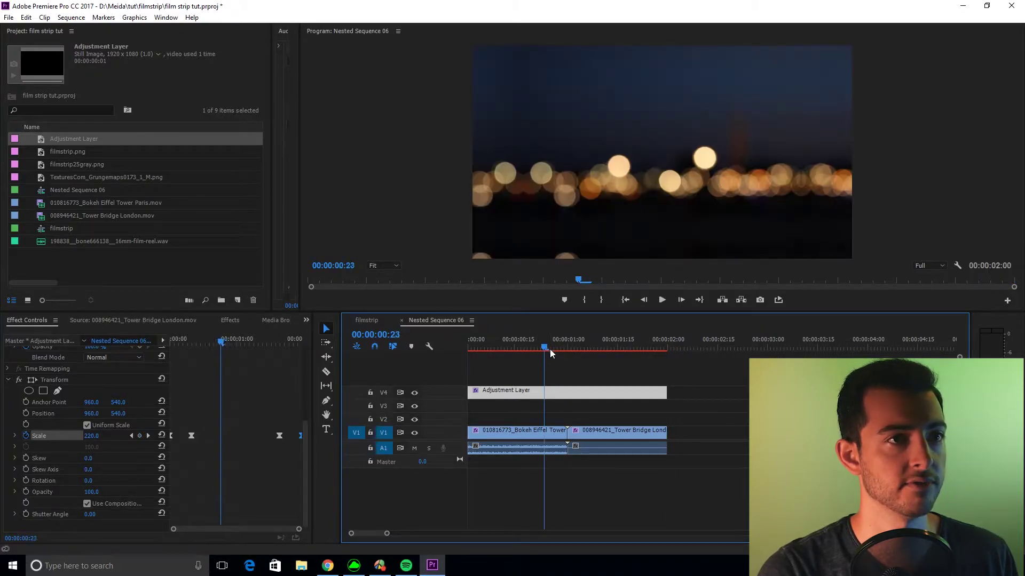
left_click_drag(550, 349, 481, 348)
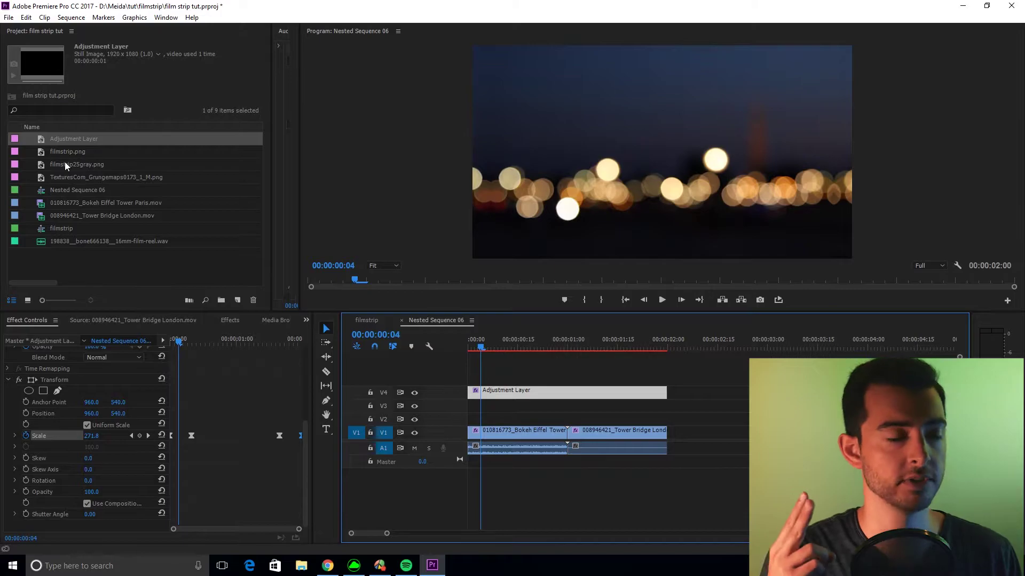
double_click(66, 162)
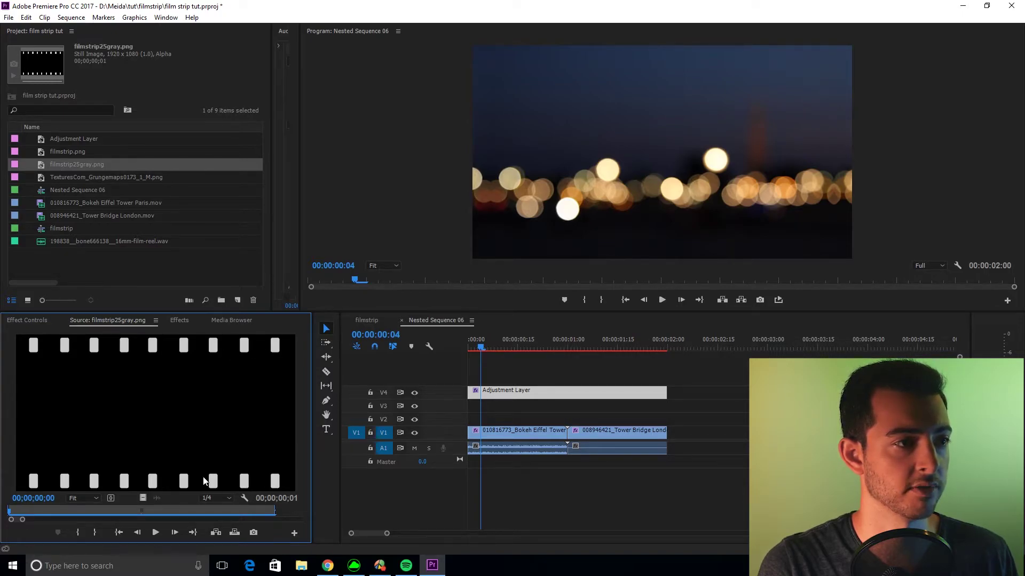
double_click(52, 152)
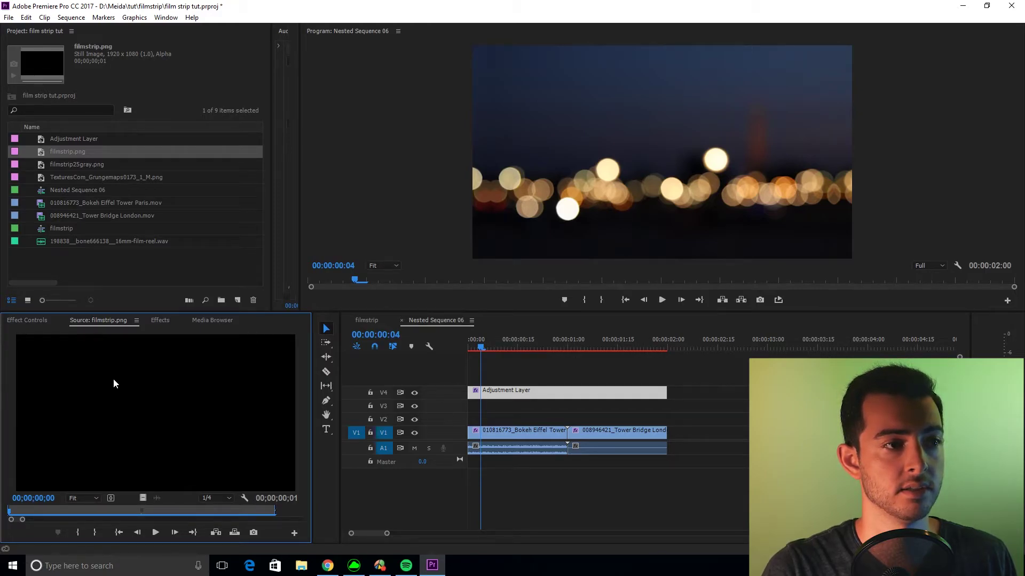
double_click(59, 168)
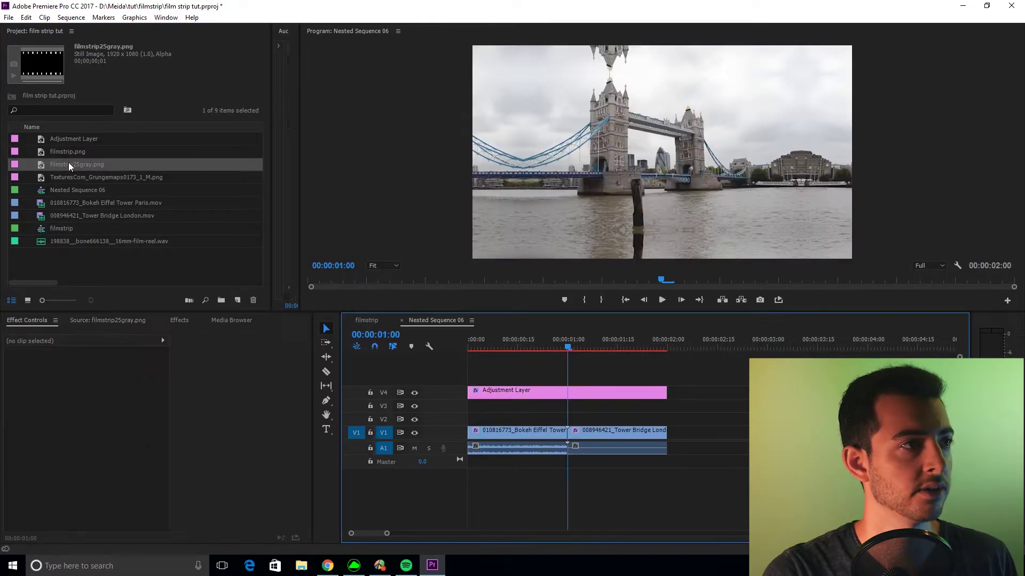
Step: Place filmstrip25gray.png on V3 at the transition and scale it to 46
left_click_drag(69, 162, 676, 418)
left_click(600, 413)
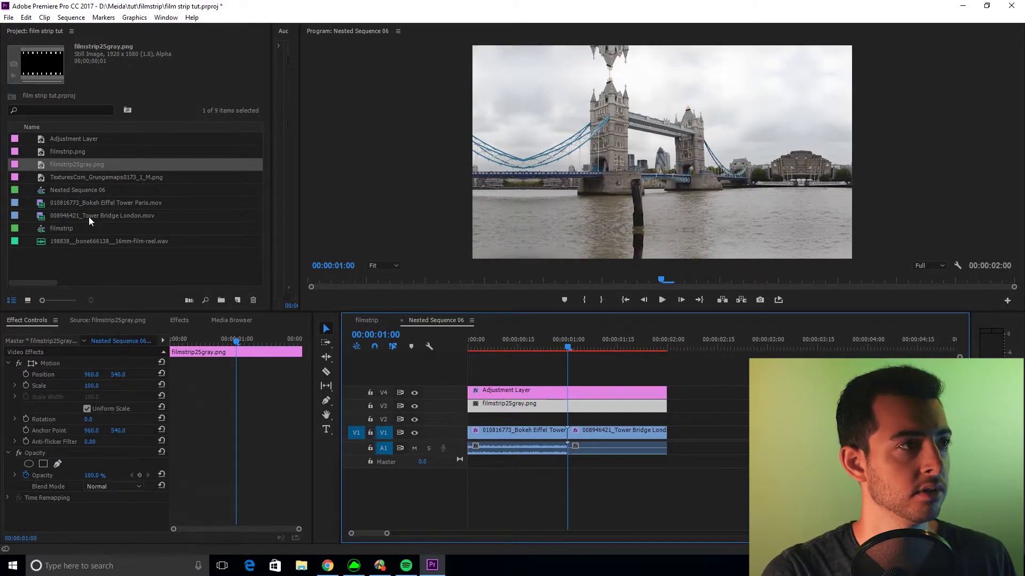
left_click(91, 386)
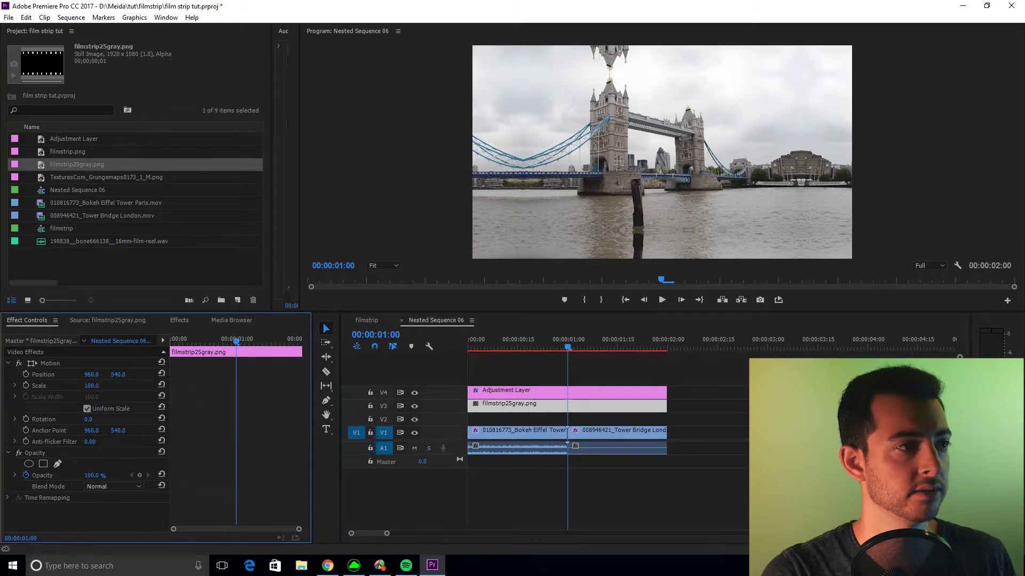
type("42")
key("Return")
left_click_drag(90, 386, 92, 385)
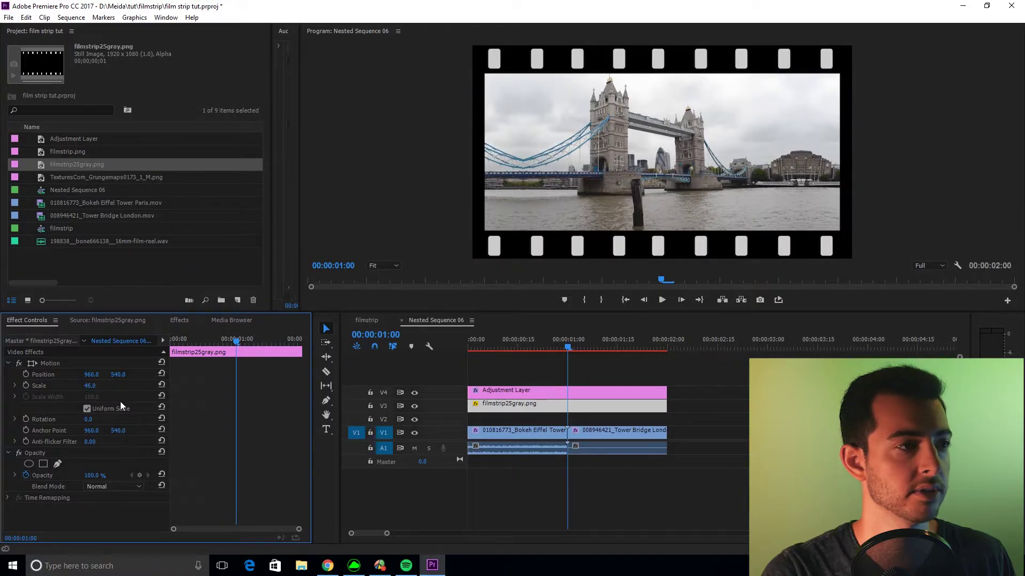
left_click(92, 386)
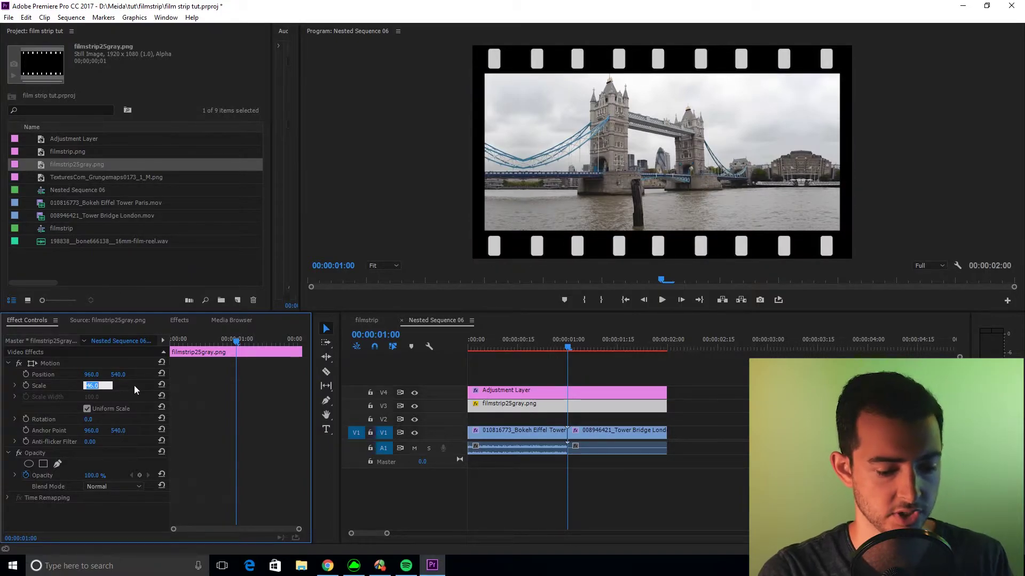
type("45")
key("Return")
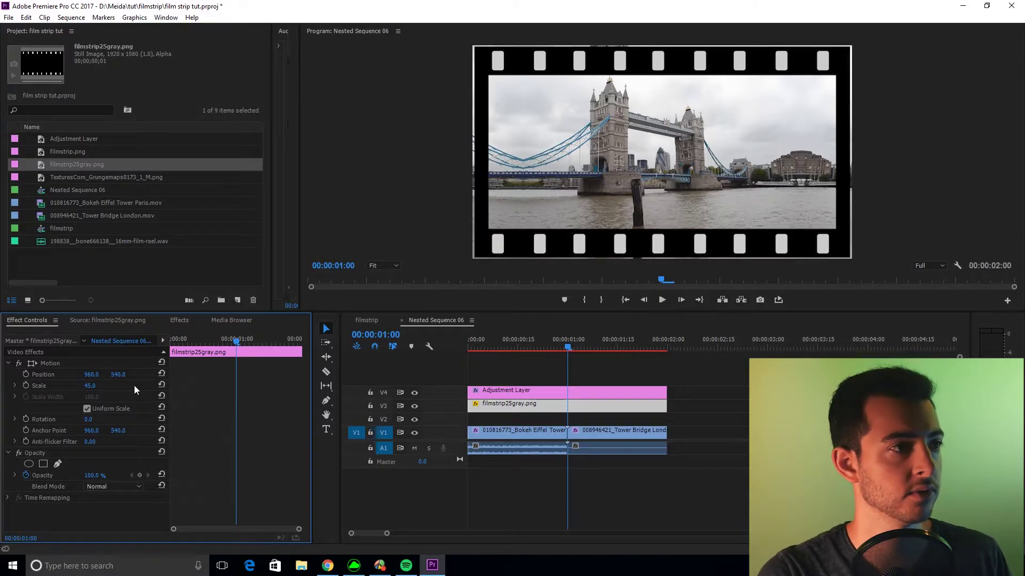
left_click(91, 386)
type("46")
key("Return")
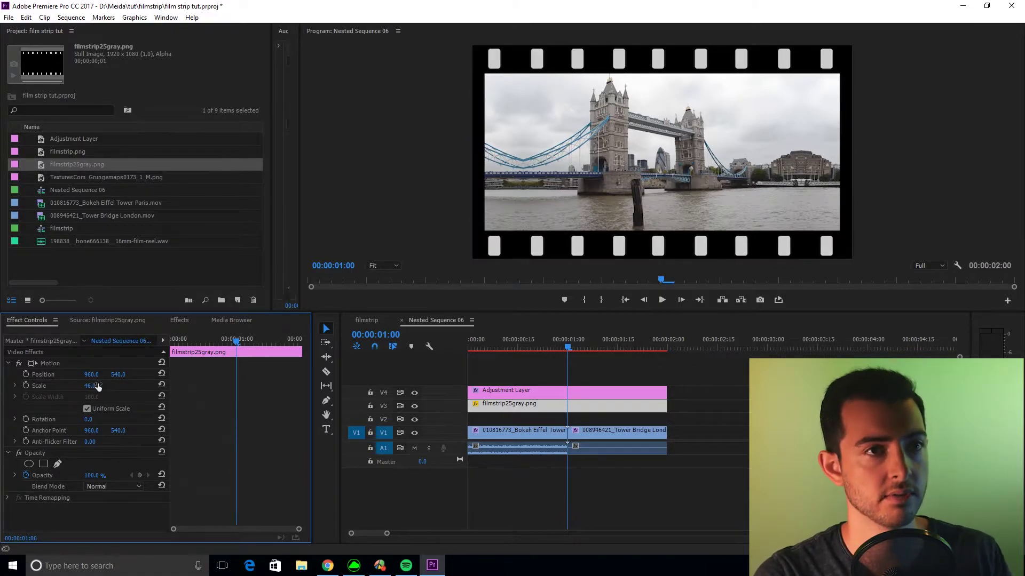
Step: Preview the transition with the film-strip overlay and select the grunge texture image
left_click_drag(525, 346, 349, 360)
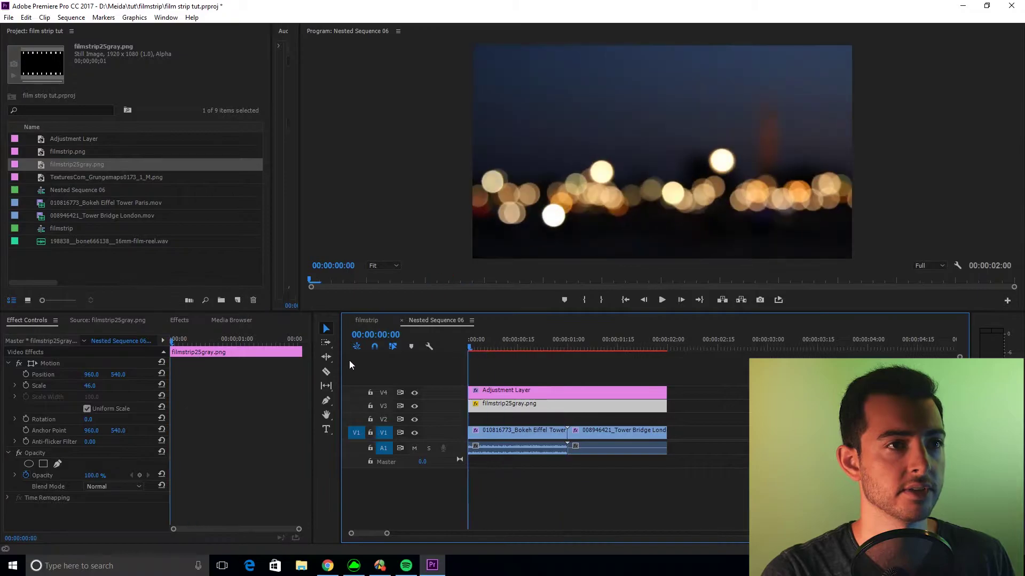
key("space")
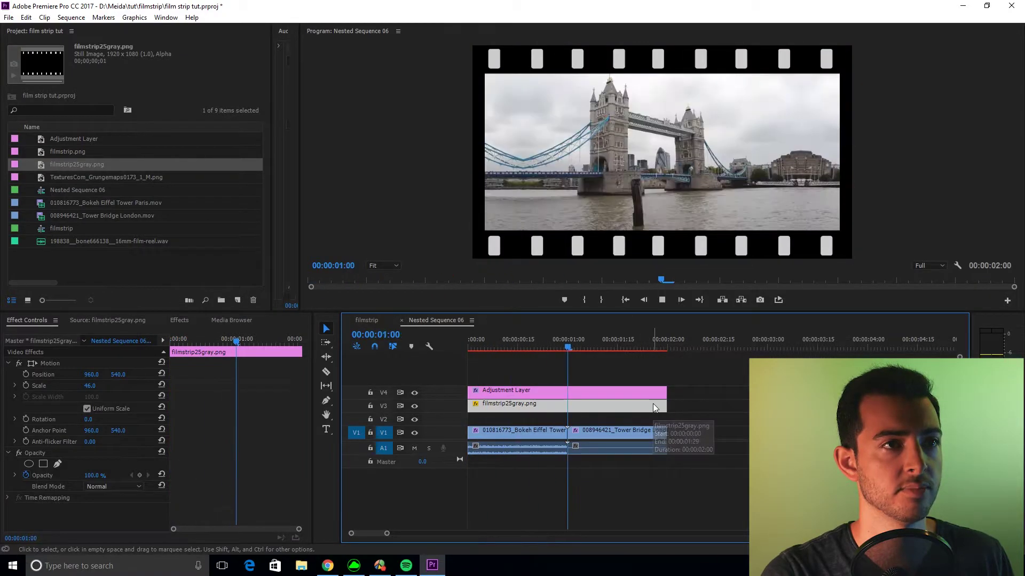
left_click(544, 346)
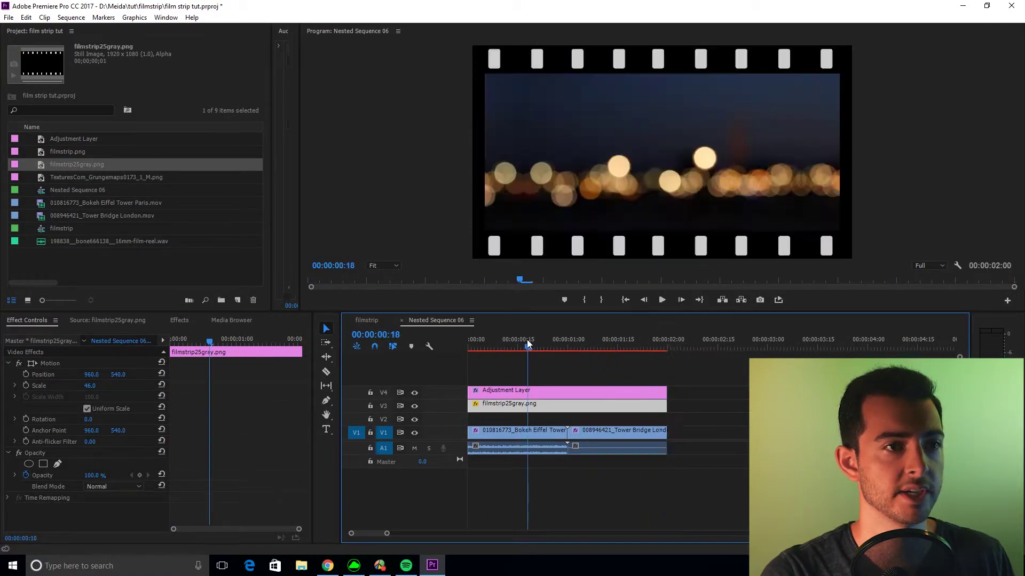
left_click(77, 177)
Step: Put TexturesCom_Grungemaps0173_1_M.png on V2 and set its Blend Mode to Color Dodge
left_click_drag(78, 178, 671, 426)
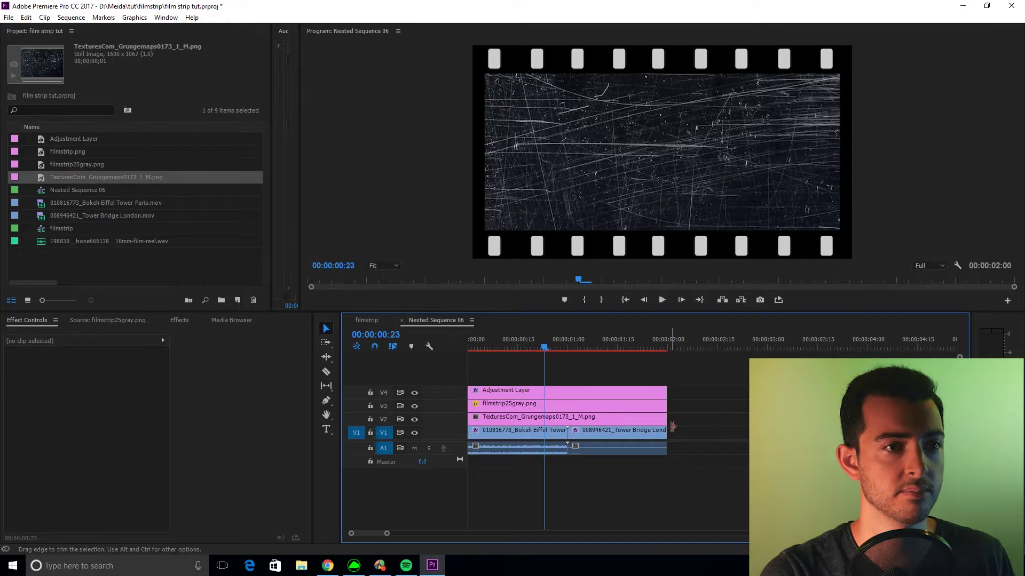
left_click(575, 414)
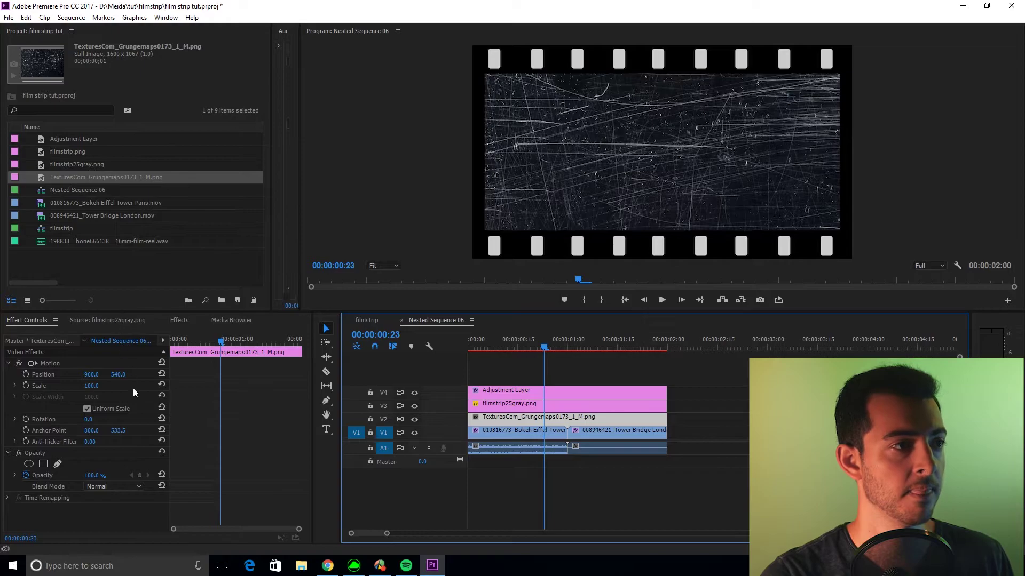
scroll(116, 487, "down", 10)
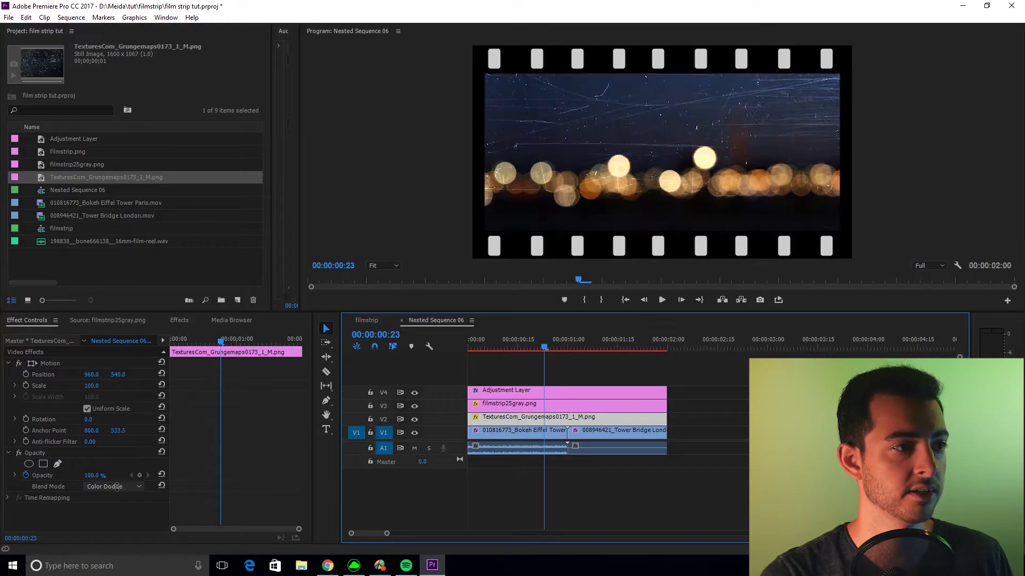
scroll(117, 487, "up", 1)
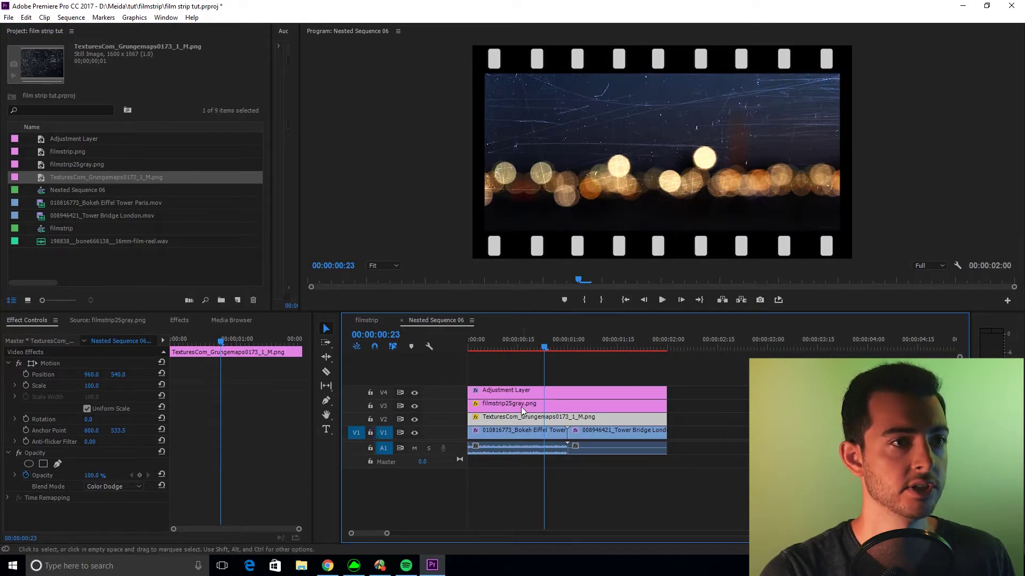
Step: Set the grunge texture's opacity to 0% at the sequence start and play back
key("Home")
left_click(96, 474)
type("0")
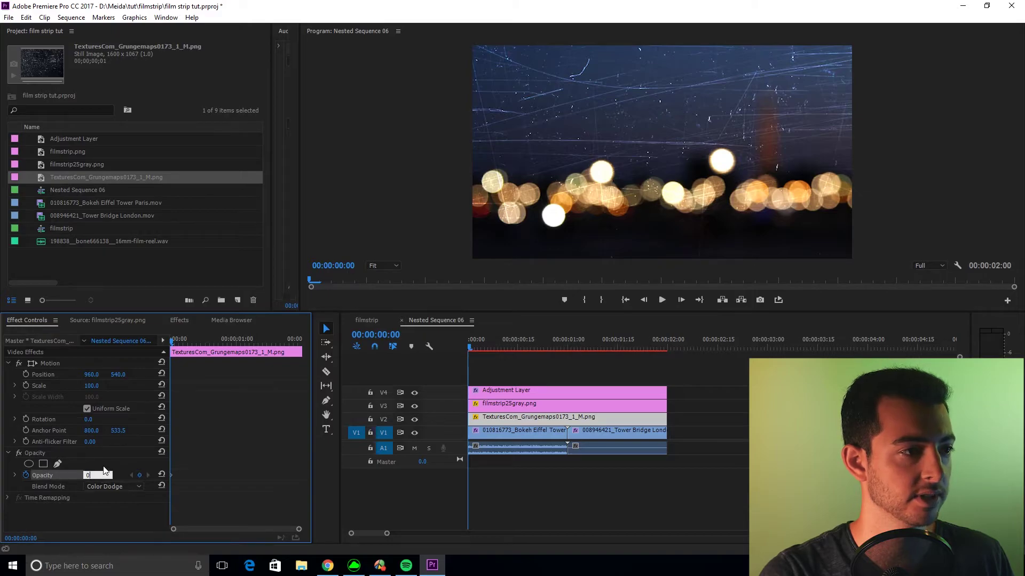
key("Return")
key("space")
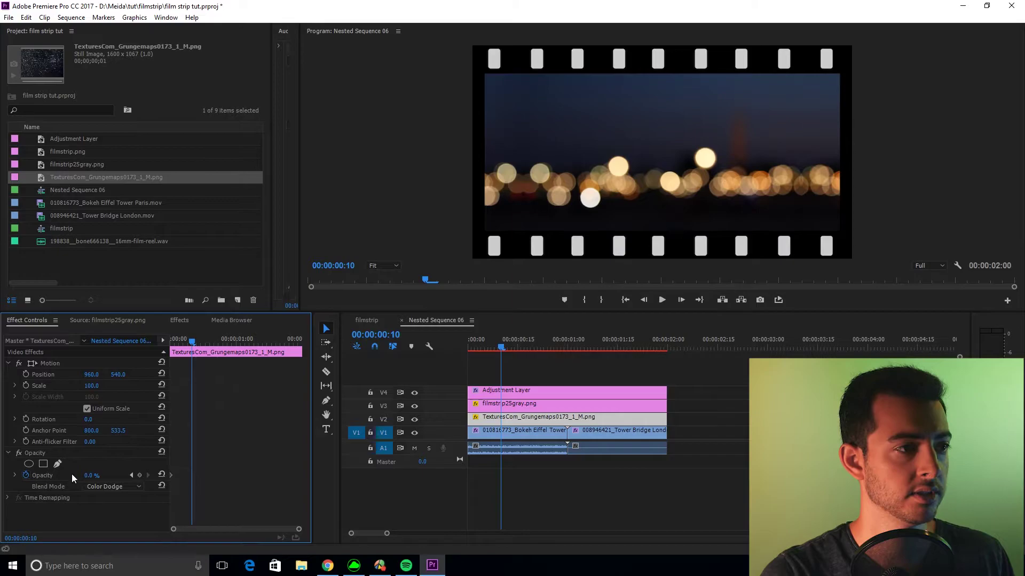
Step: Keyframe the texture opacity rising to 20% and then 30% during playback
left_click(91, 476)
type("20")
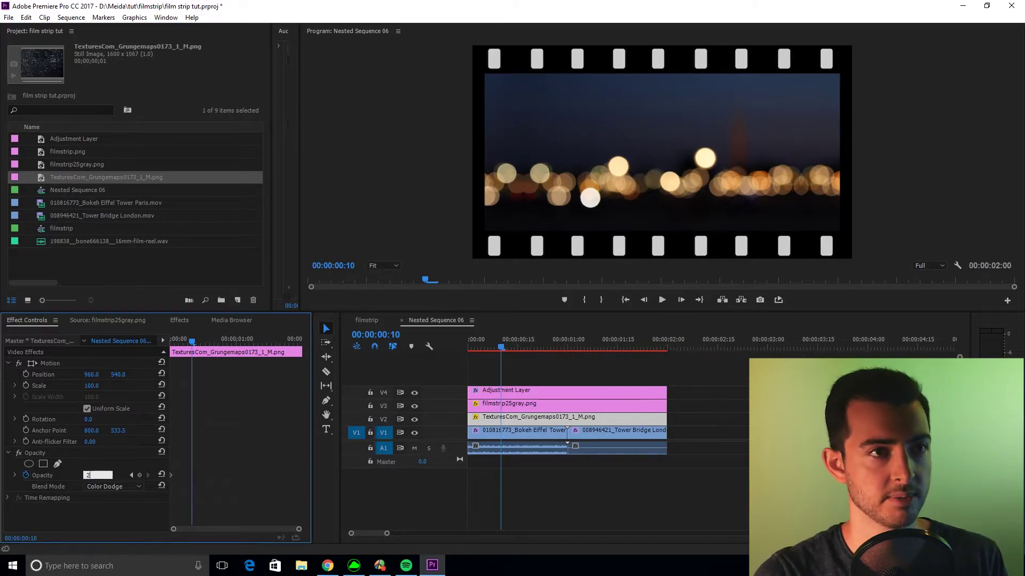
key("Return")
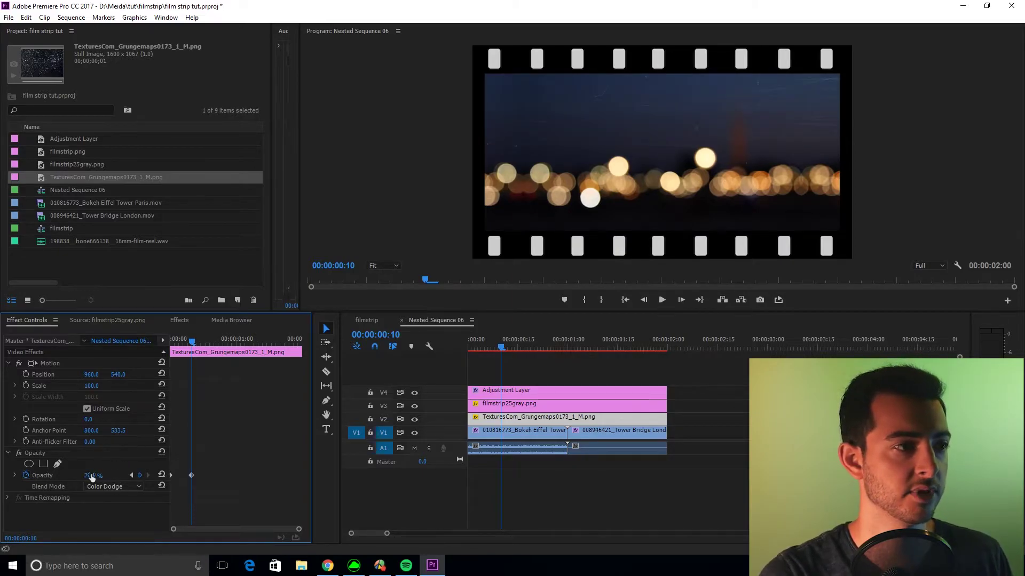
left_click(91, 475)
type("30")
key("Return")
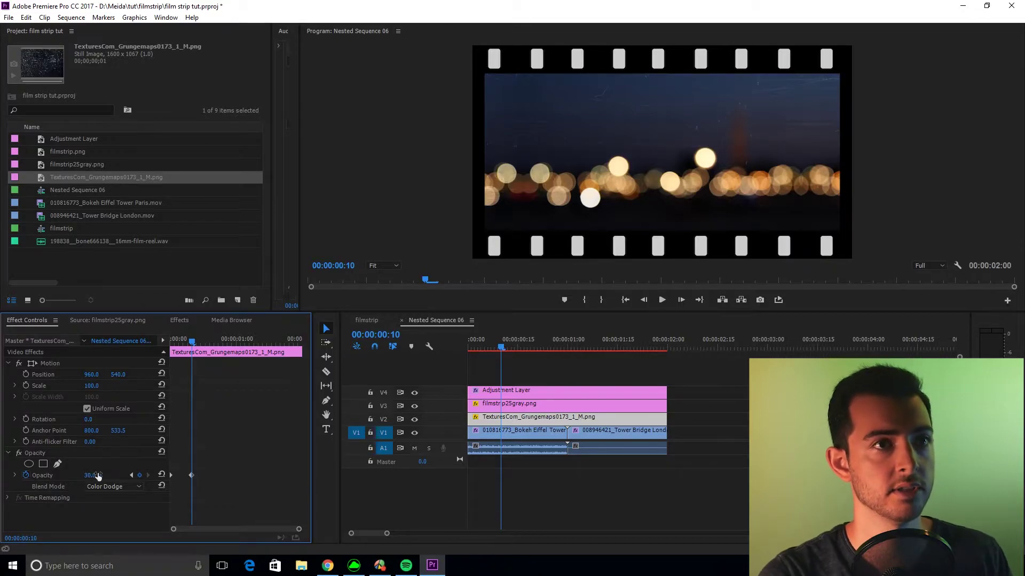
Step: Add an opacity keyframe at 00:00:01:20 and fade to 0% at the sequence end (00:00:02:00)
left_click_drag(208, 338, 302, 339)
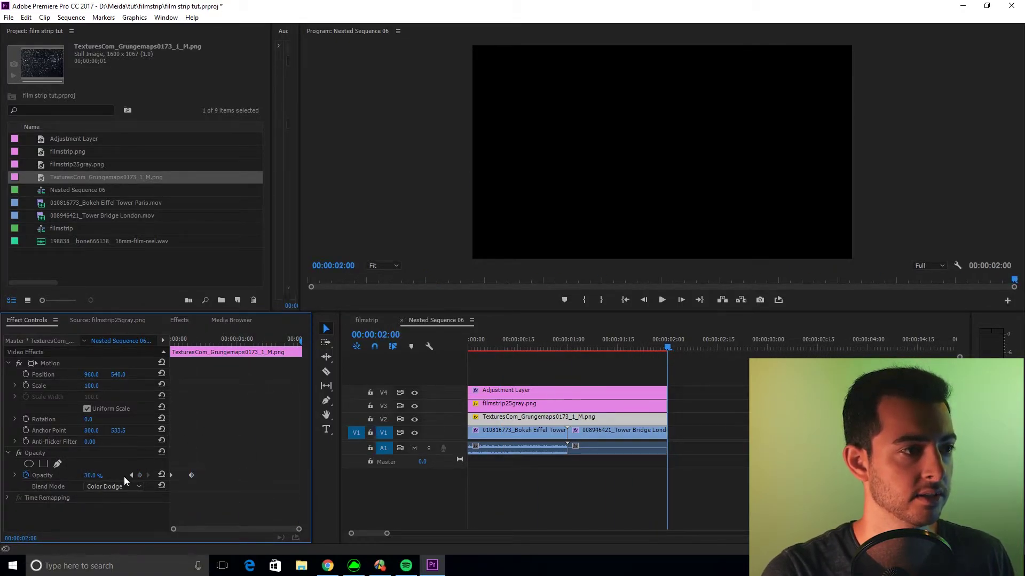
key("shift+Left")
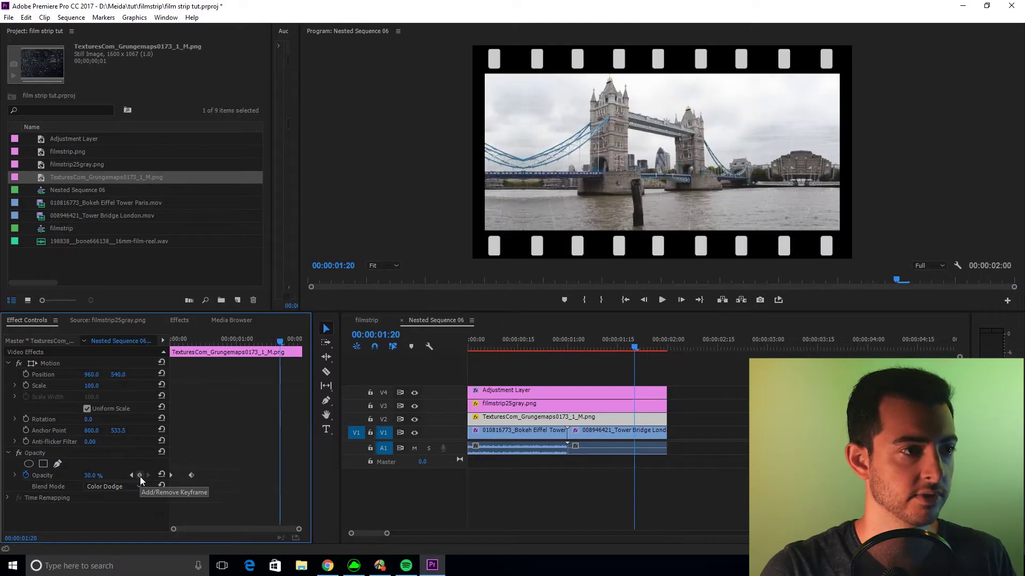
left_click(140, 476)
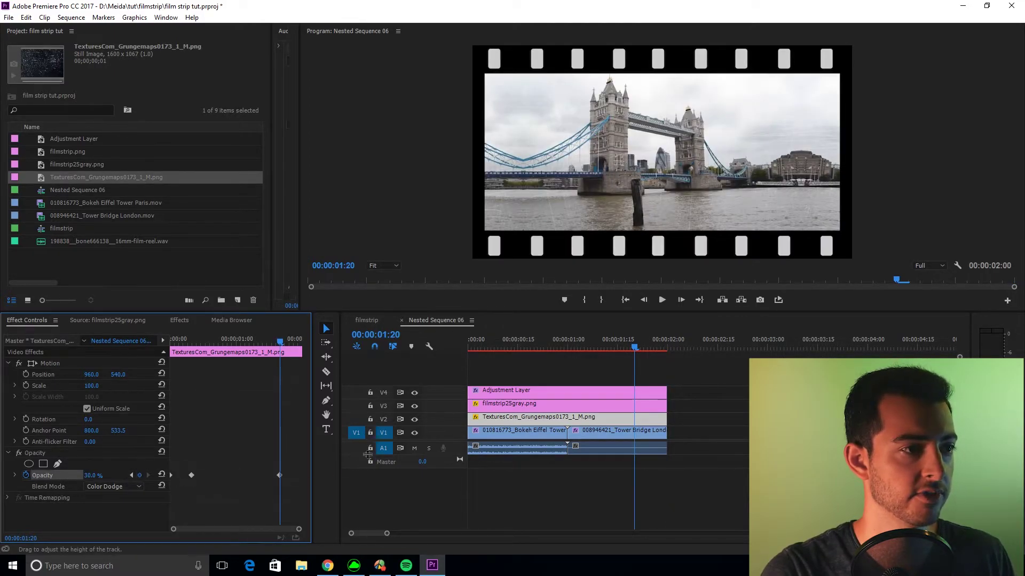
key("shift+Right")
key("shift+Right")
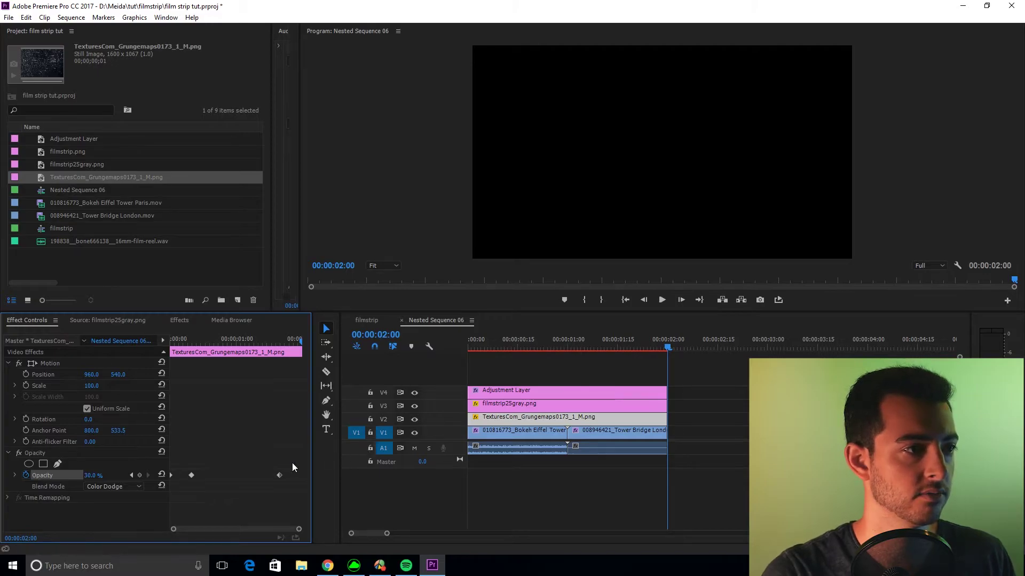
left_click(97, 478)
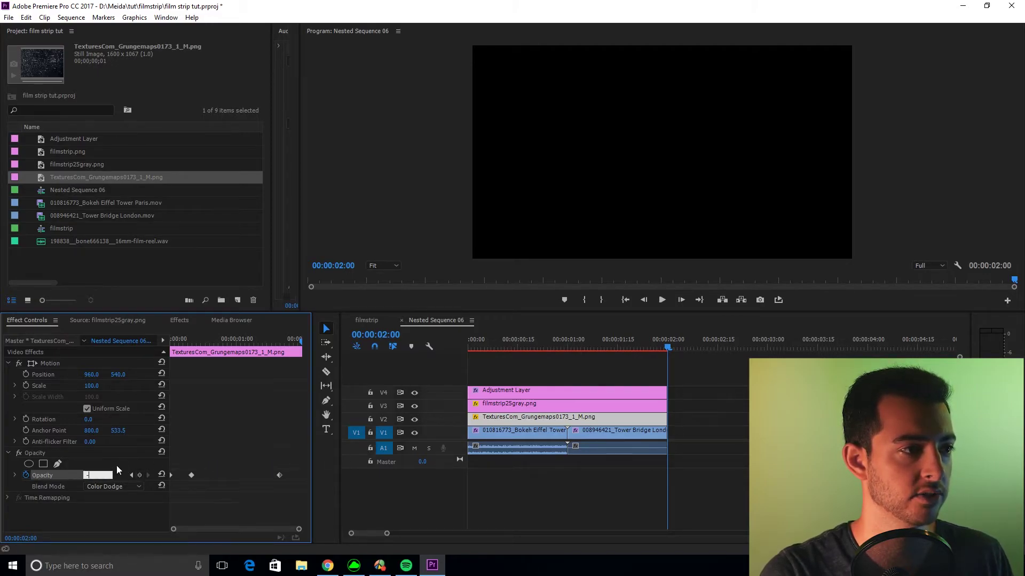
type("0")
key("Return")
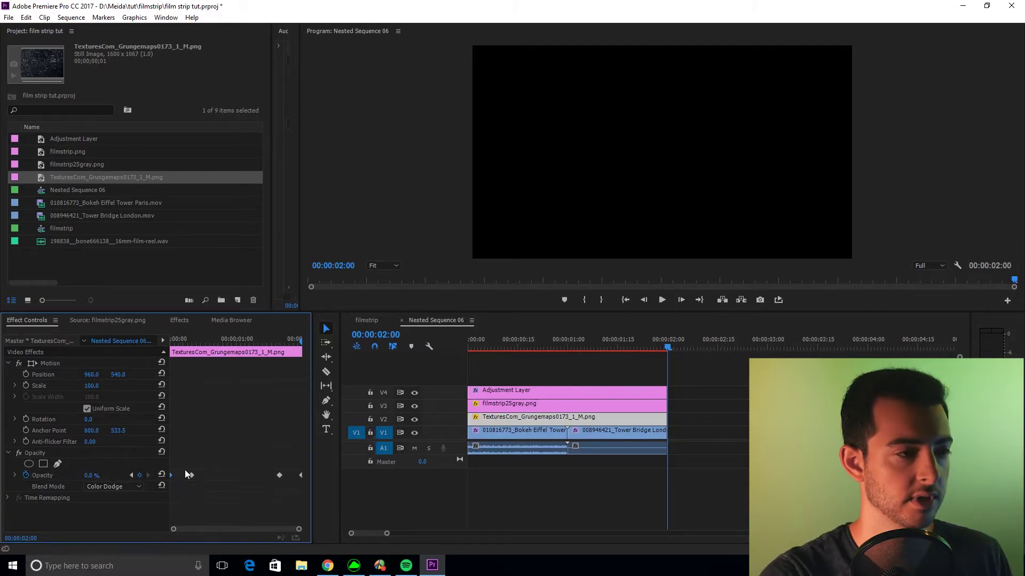
Step: Ease the opacity keyframes: Ease Out on the earlier ones, Ease In on the last
right_click(172, 475)
left_click(185, 467)
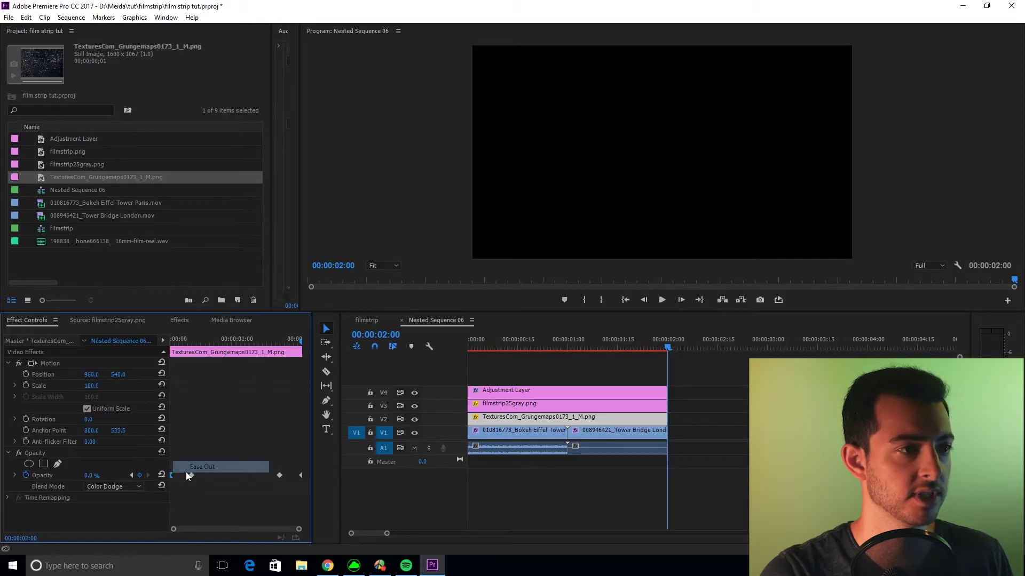
right_click(191, 475)
left_click(219, 469)
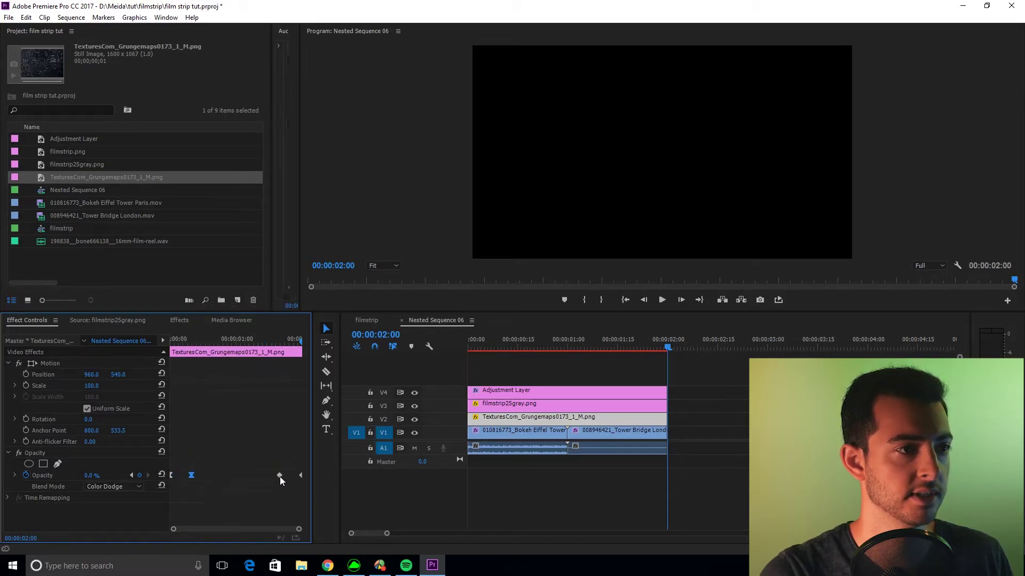
right_click(280, 474)
left_click(301, 465)
right_click(300, 475)
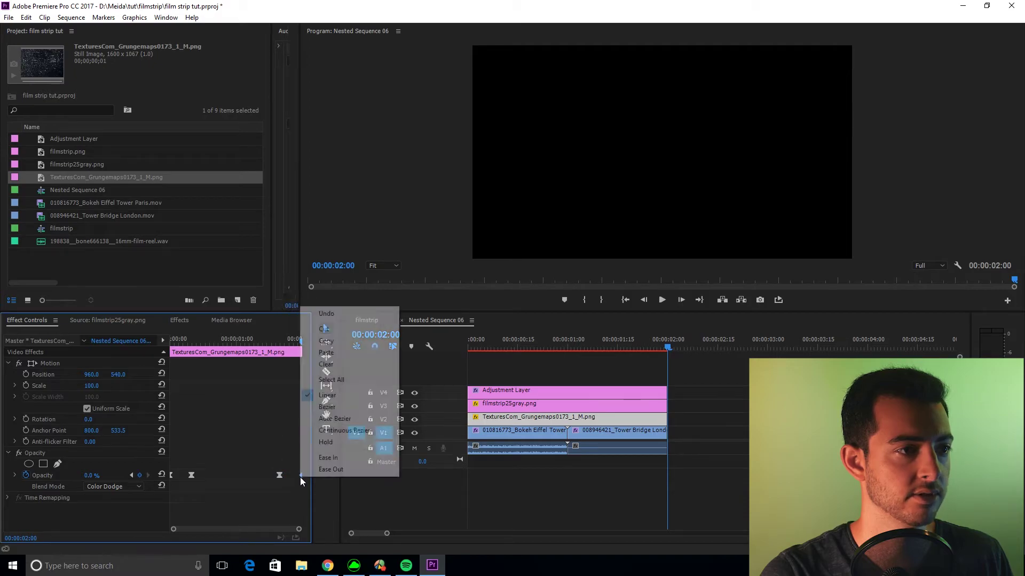
left_click(320, 457)
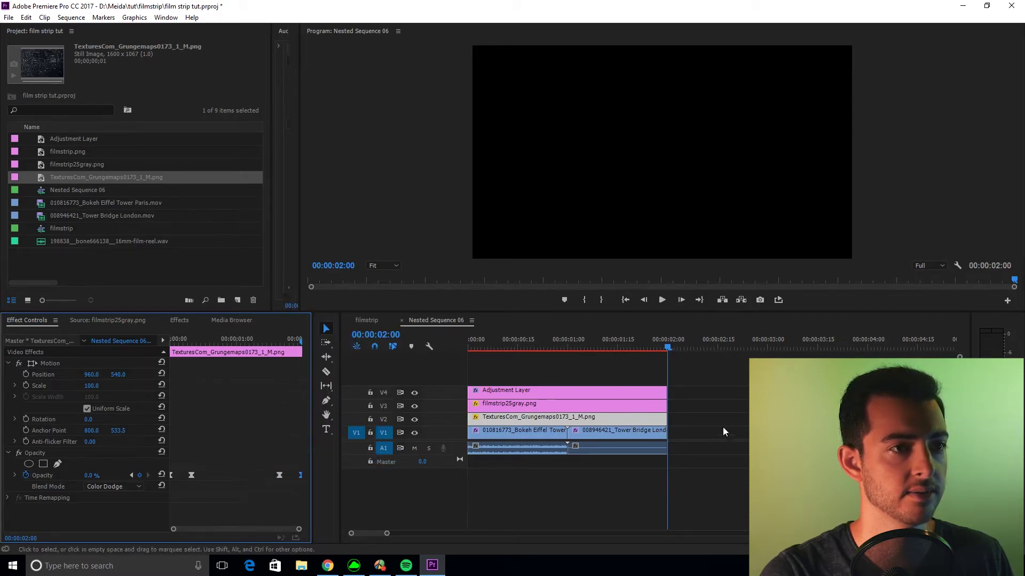
left_click(466, 353)
Step: Preview the nested sequence, save the project, and replay the transition in the filmstrip sequence
key("space")
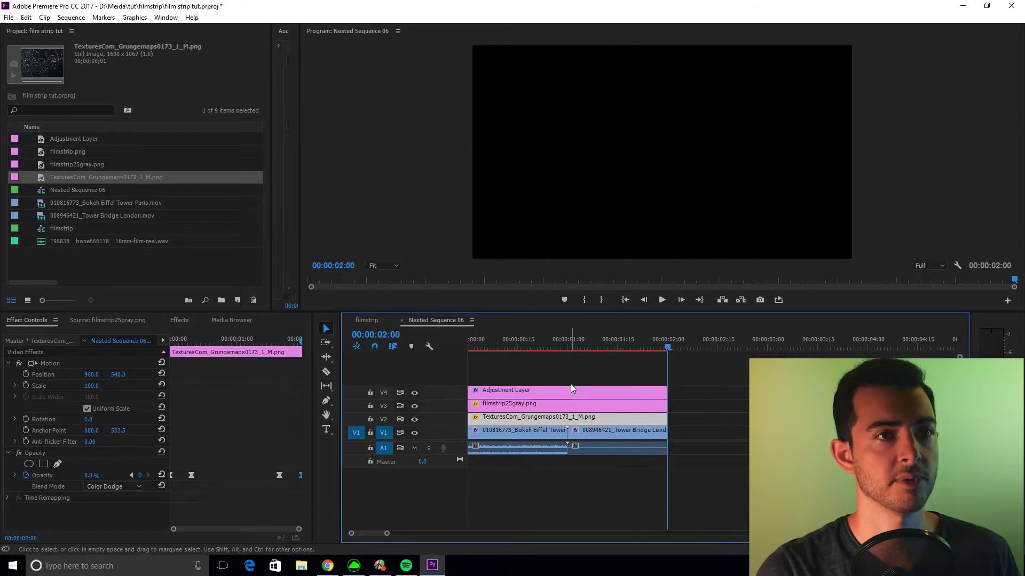
key("ctrl+s")
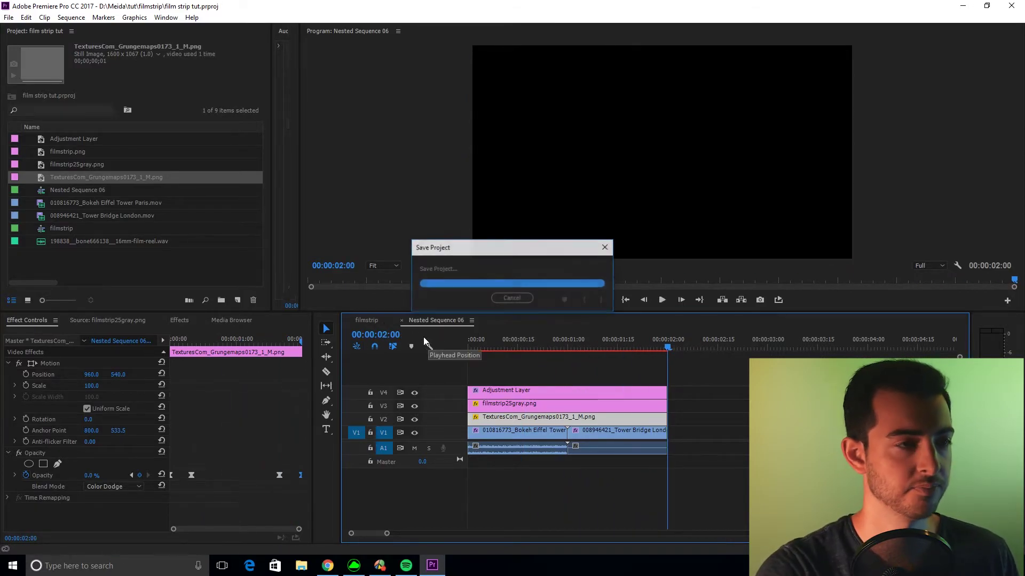
left_click(372, 320)
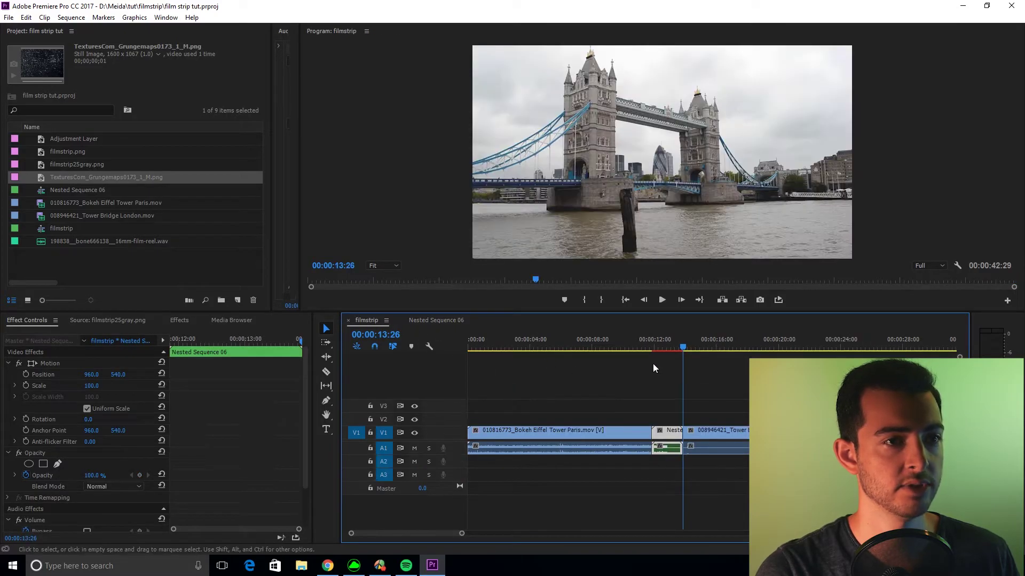
left_click(650, 348)
key("space")
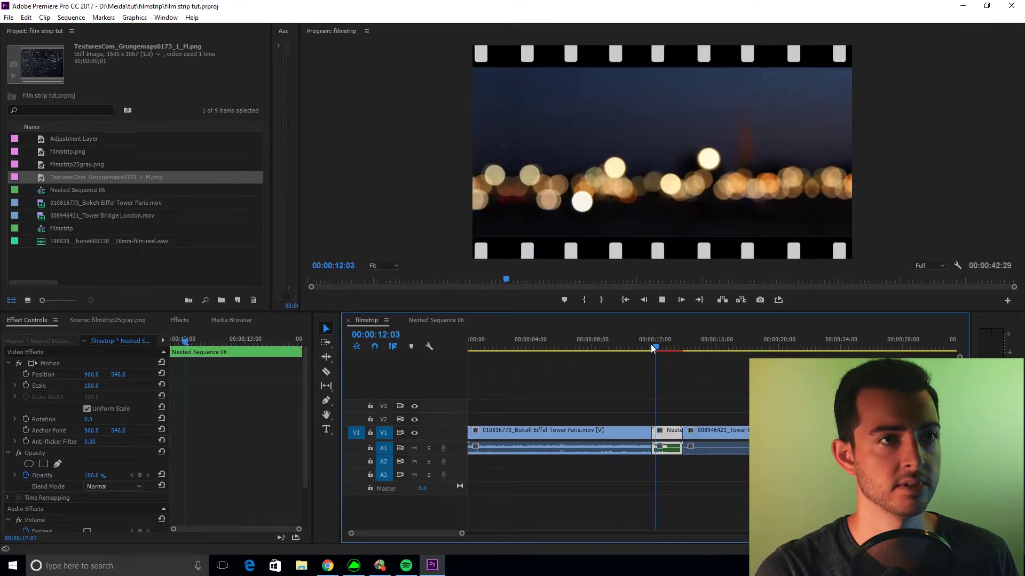
left_click(649, 343)
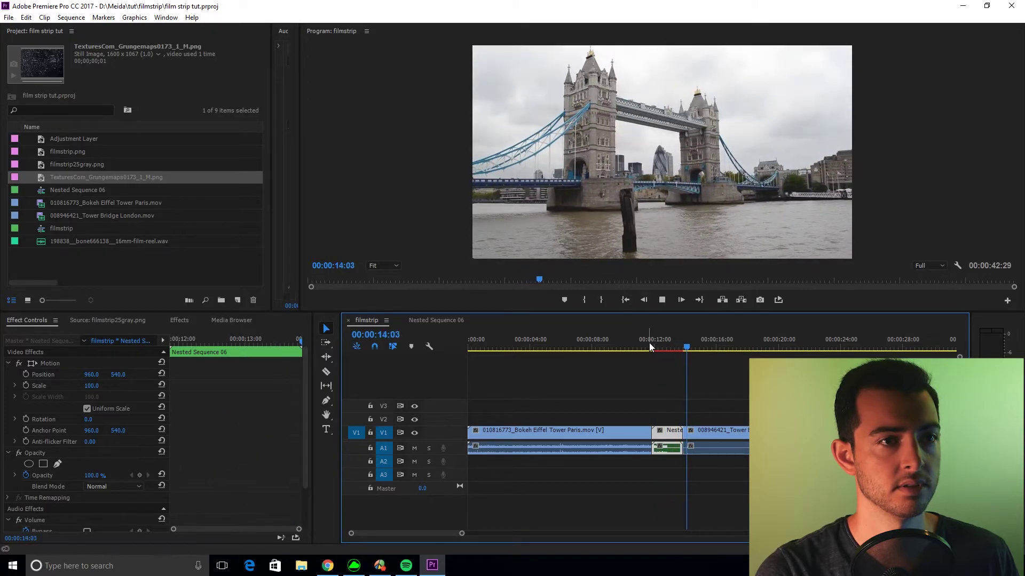
key("shift+7")
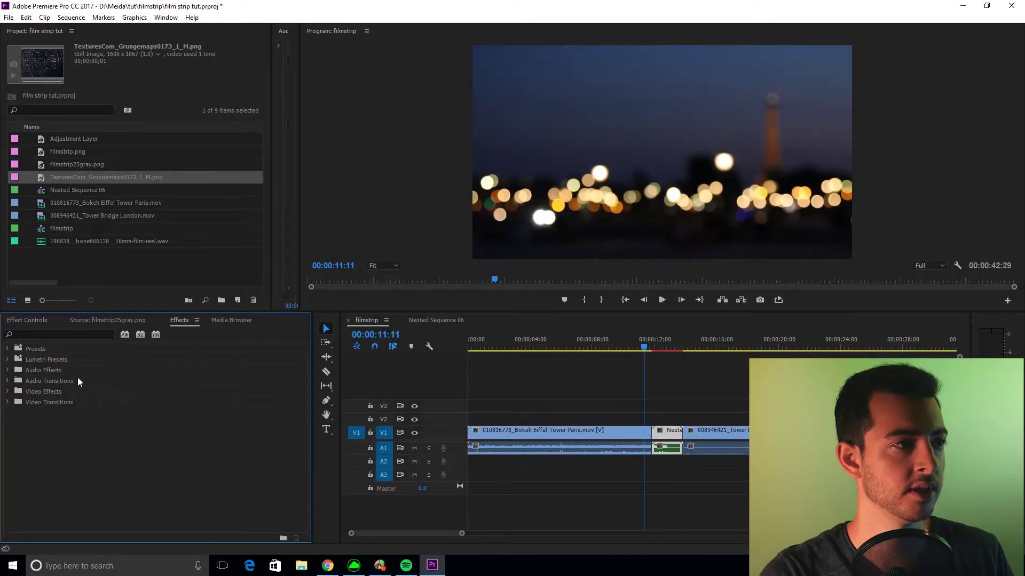
Step: Find the Offset effect in the Effects search and apply it to the nested clip
left_click(58, 331)
type("ofs")
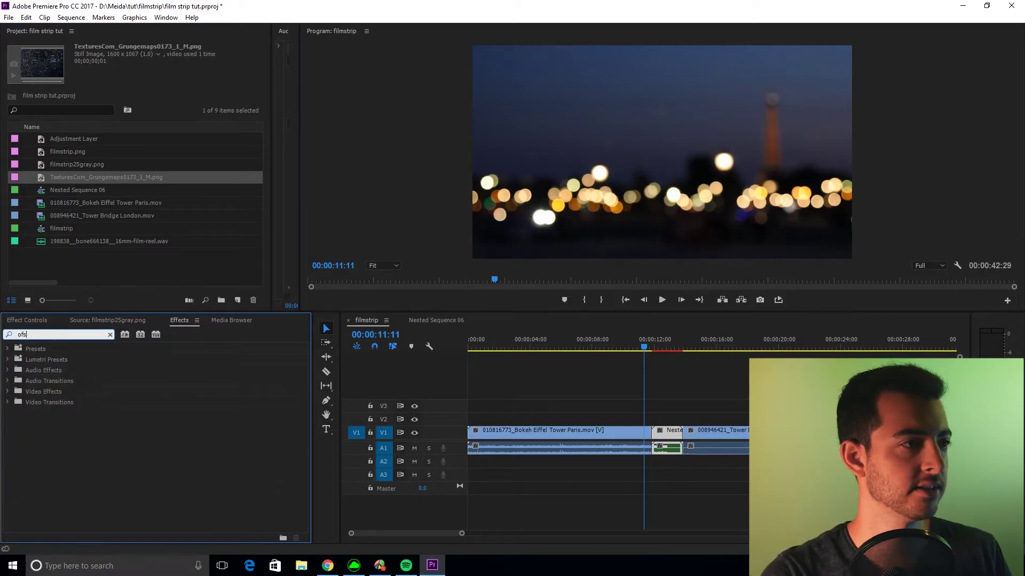
key("BackSpace")
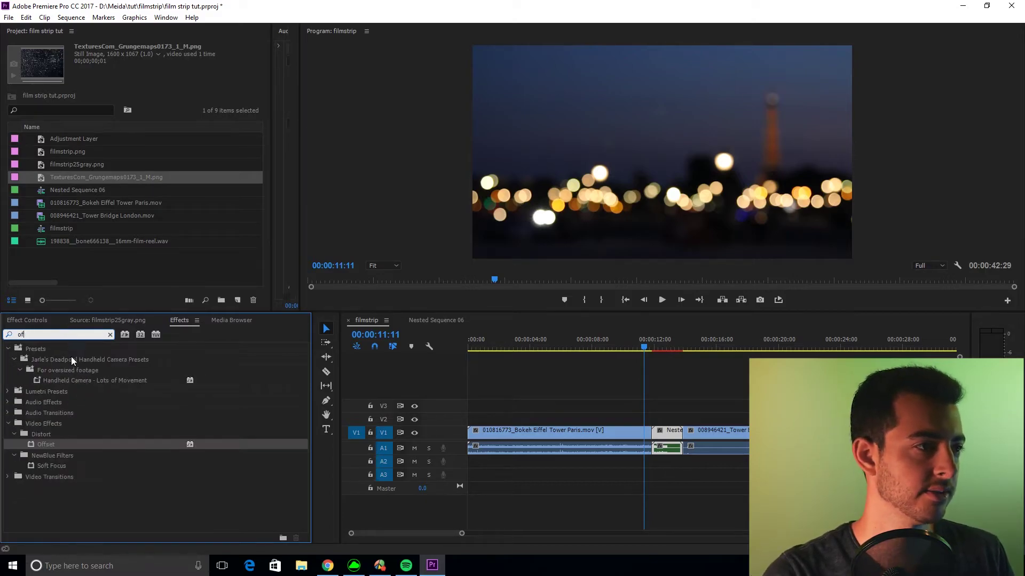
left_click_drag(37, 444, 667, 433)
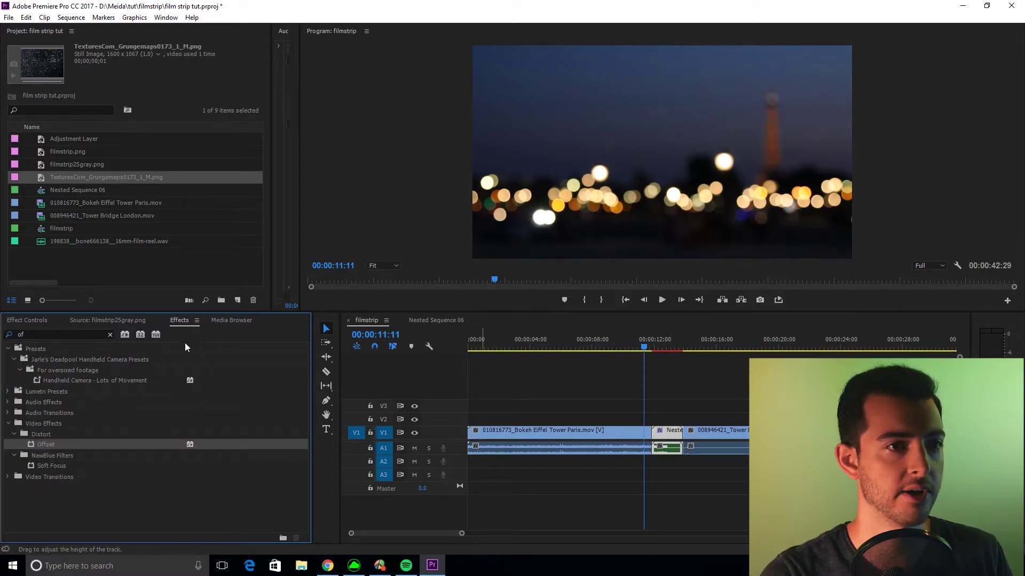
left_click(31, 318)
Step: Keyframe Offset's Shift Center To from 960.0 at the strip's start to 31686.0 near its end
key("Down")
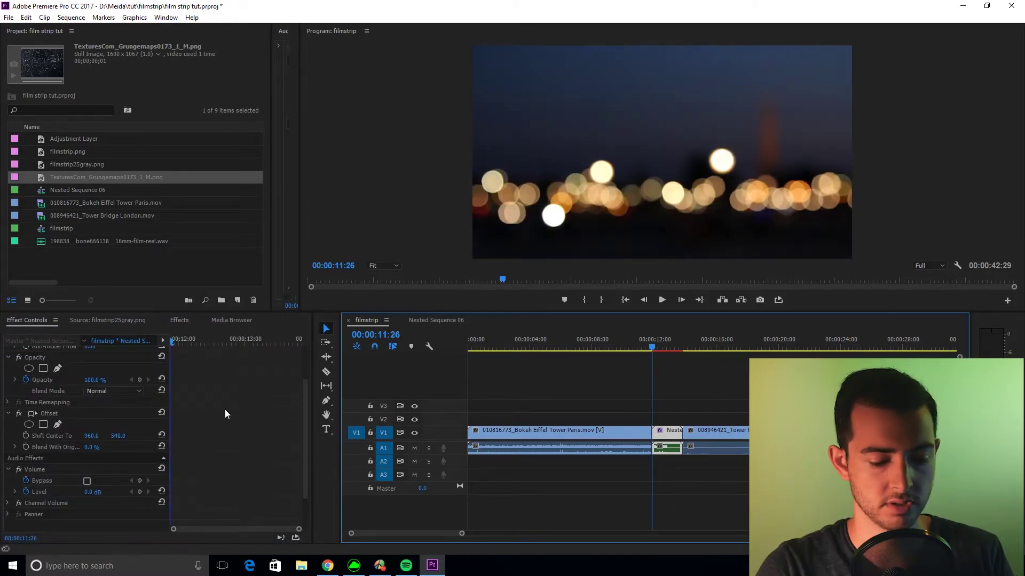
key("shift+Right")
key("shift+Right")
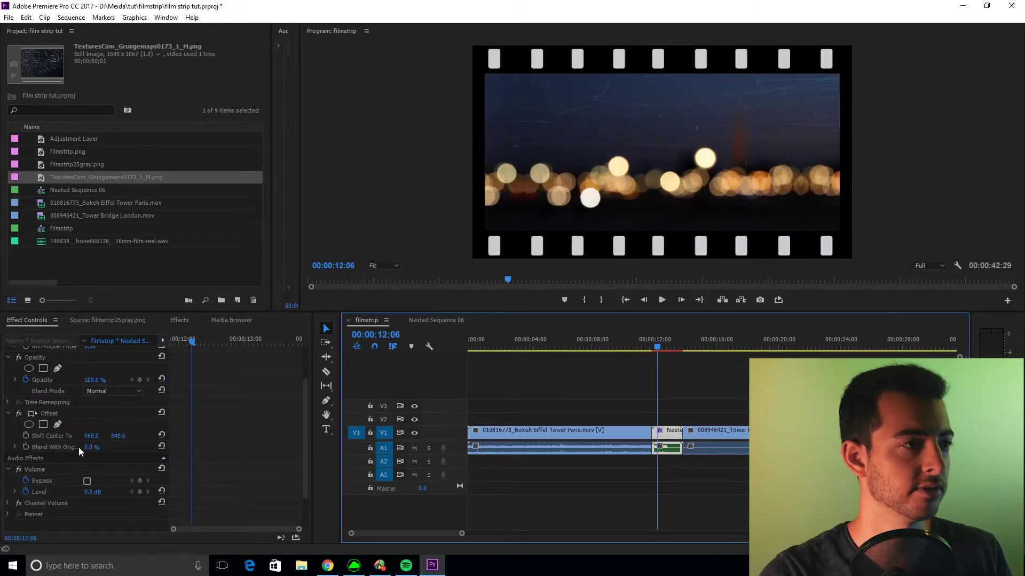
left_click(26, 435)
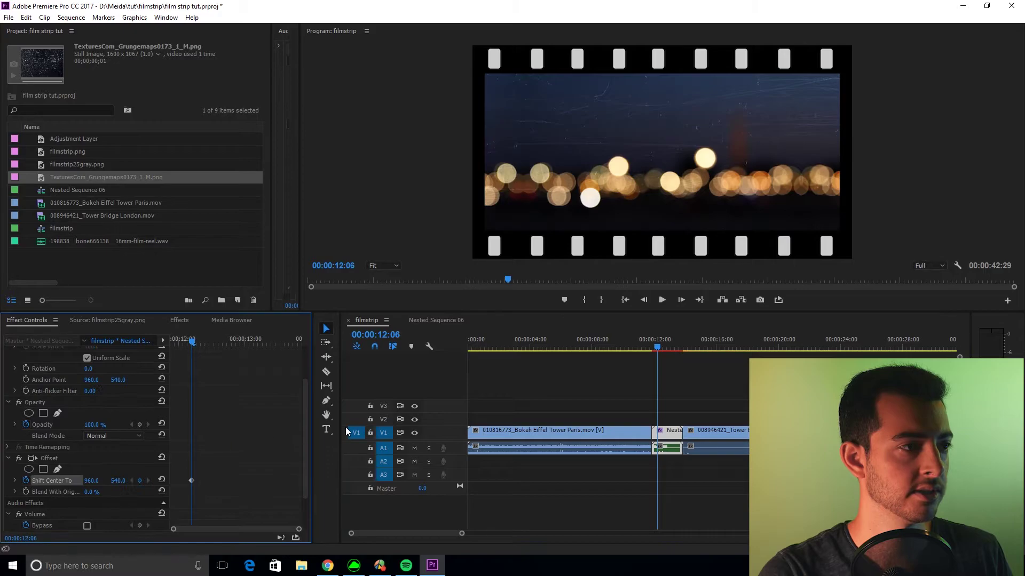
scroll(231, 449, "down", 2)
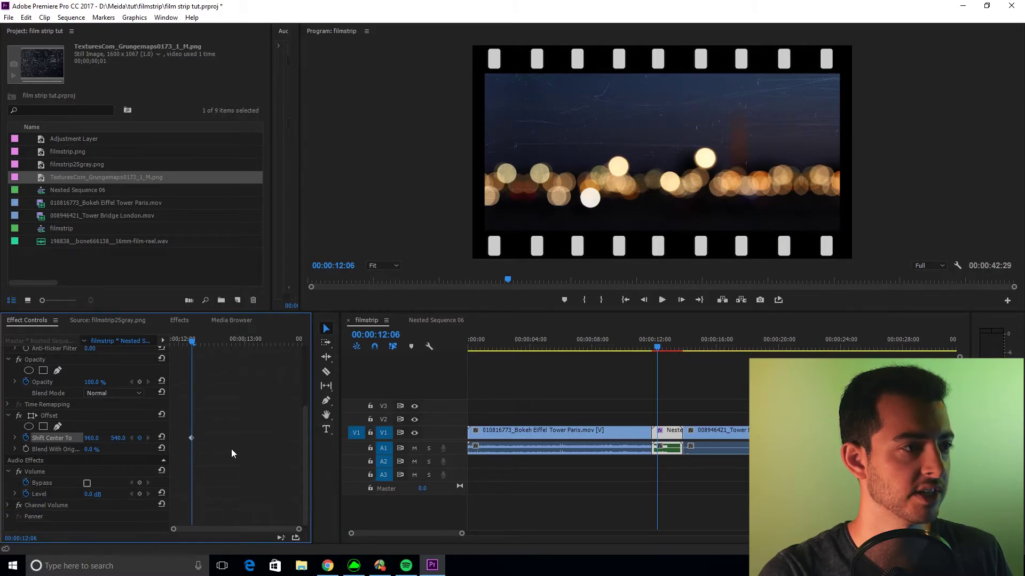
left_click_drag(215, 339, 315, 339)
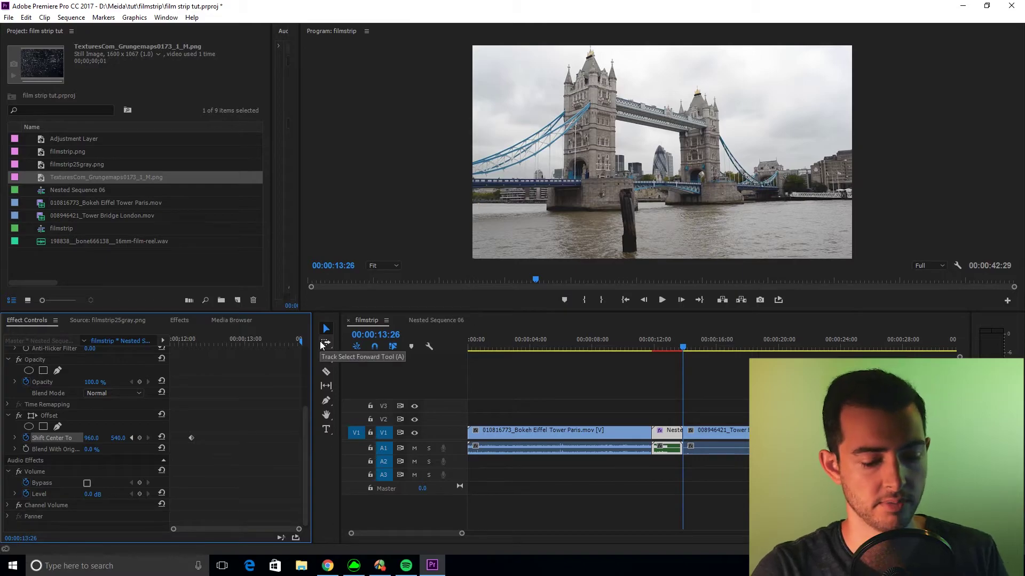
key("shift+Left")
key("shift+Left")
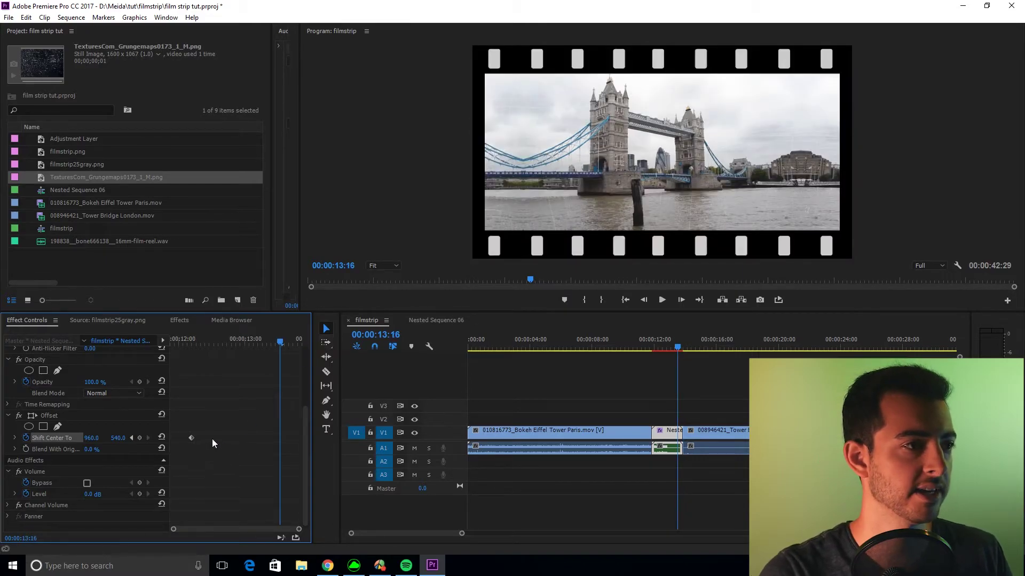
left_click(139, 437)
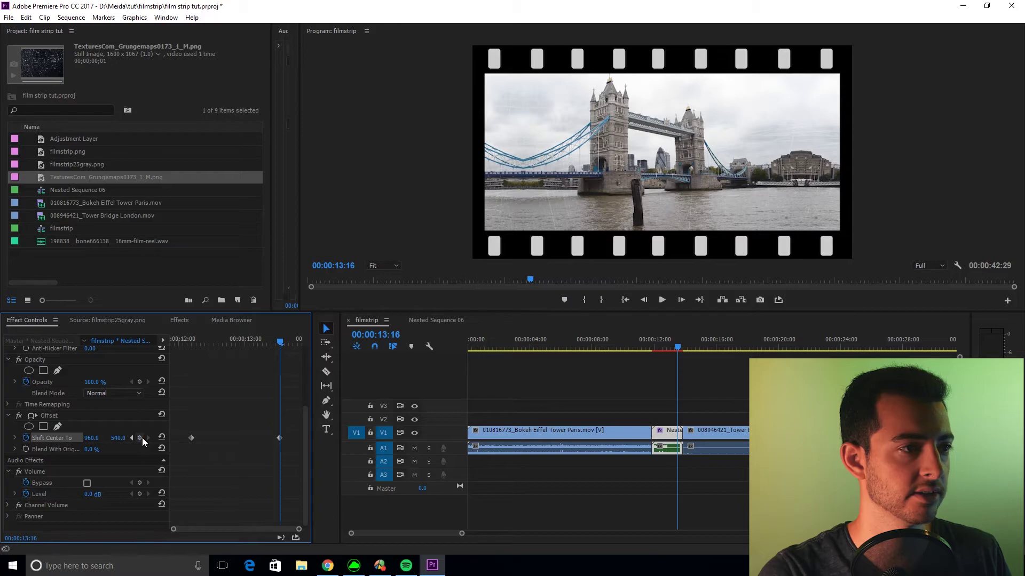
mouse_move(91, 438)
left_mouse_down()
mouse_move(427, 438)
mouse_move(96, 438)
left_mouse_up()
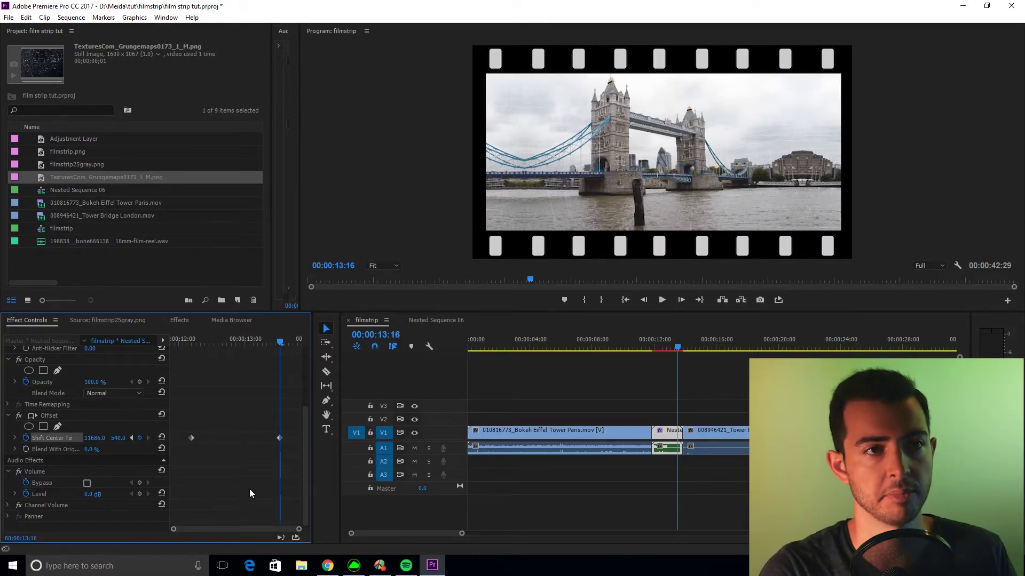
Step: Set the first Shift Center To keyframe to Ease Out and the second to Ease In
left_click(656, 352)
scroll(191, 419, "down", 1)
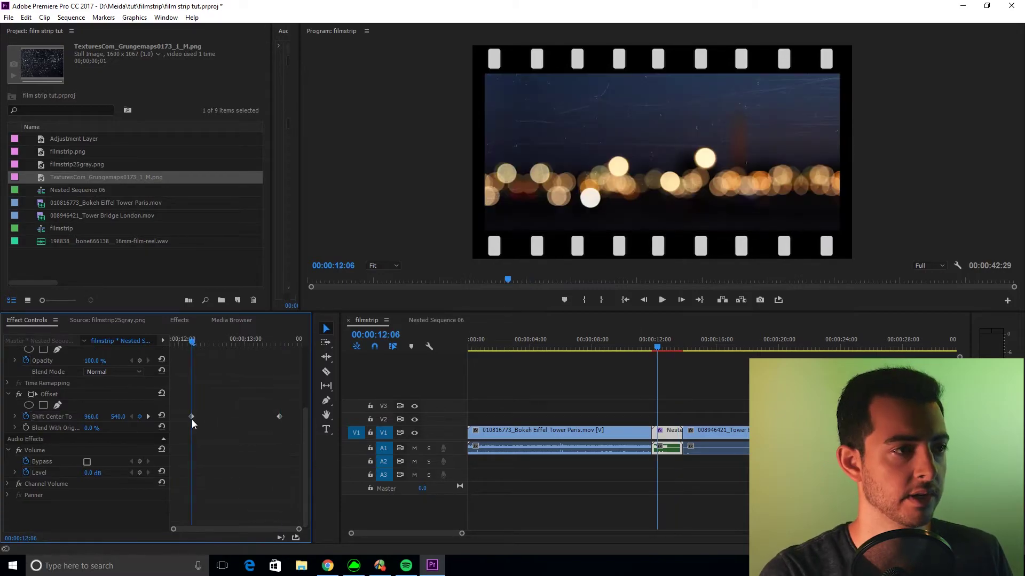
right_click(191, 418)
mouse_move(231, 508)
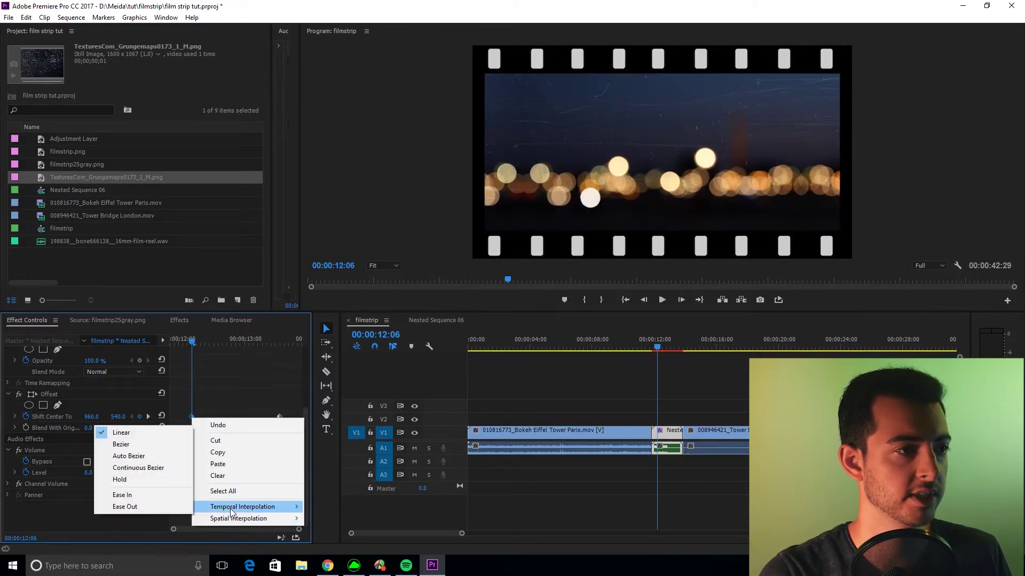
left_click(147, 507)
right_click(278, 416)
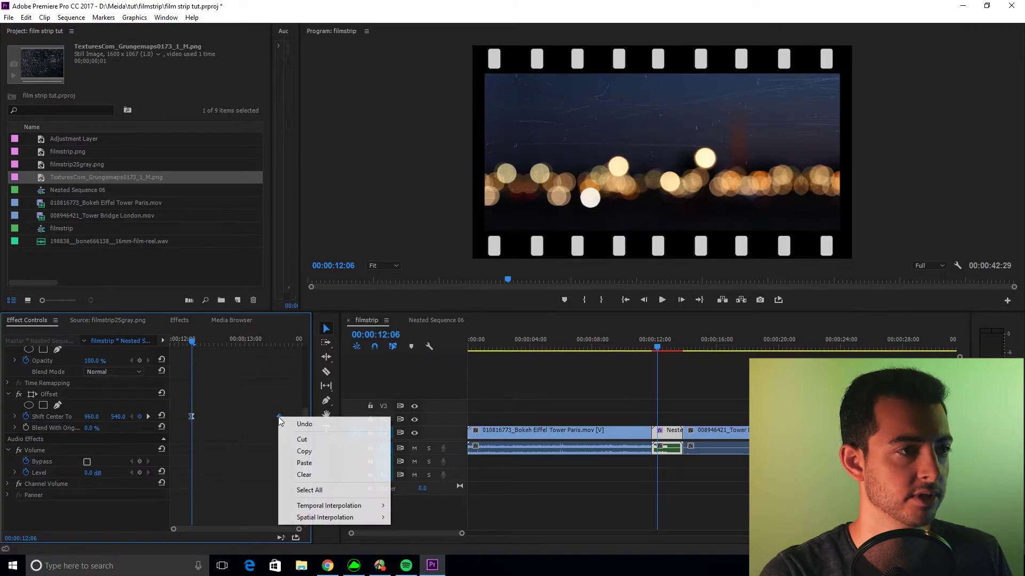
mouse_move(331, 505)
left_click(216, 494)
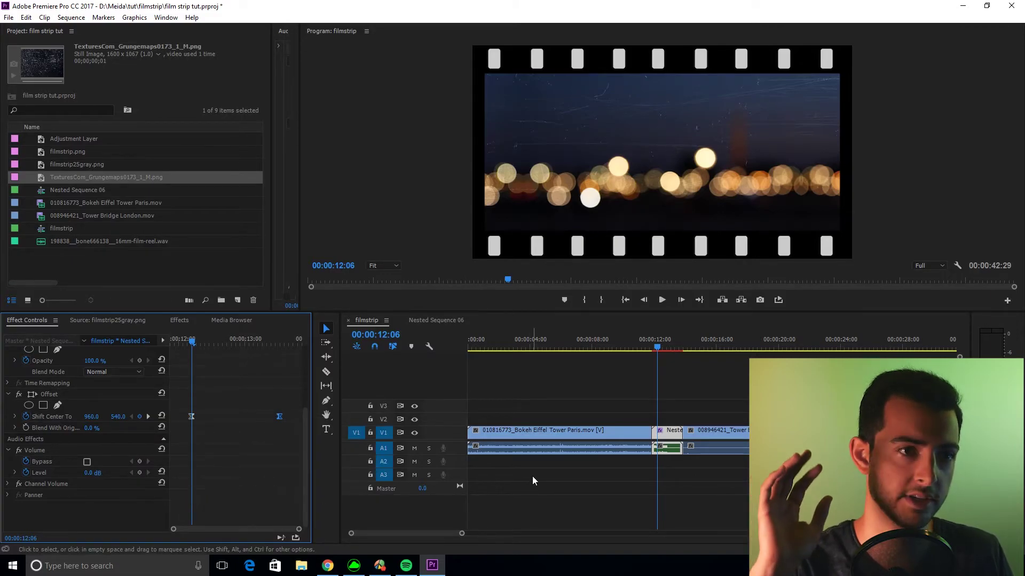
Step: Apply Gaussian Blur to the nested clip with Blur Dimensions set to Horizontal
left_click(176, 321)
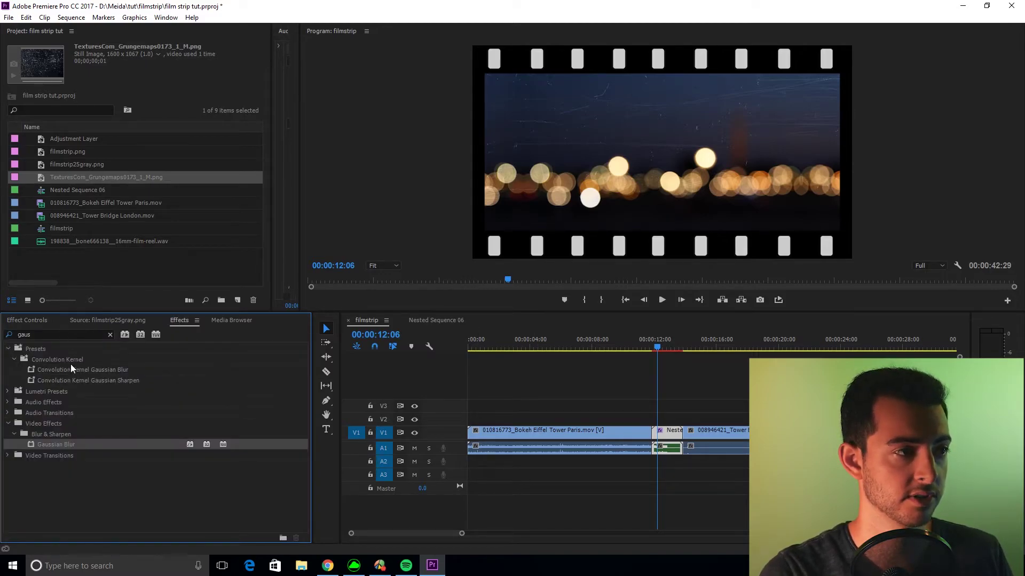
left_click(110, 334)
type("gaus")
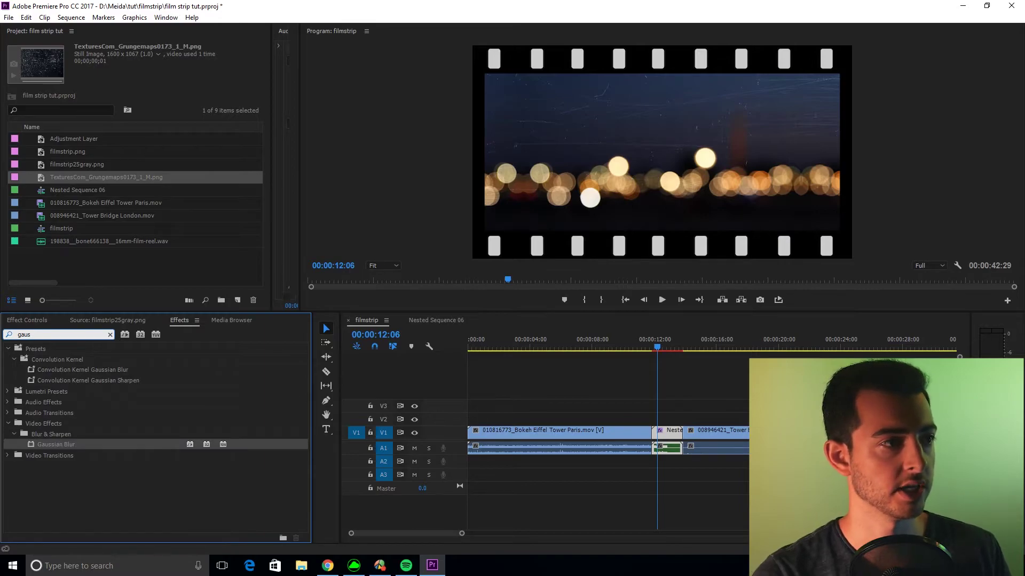
left_click_drag(56, 444, 665, 437)
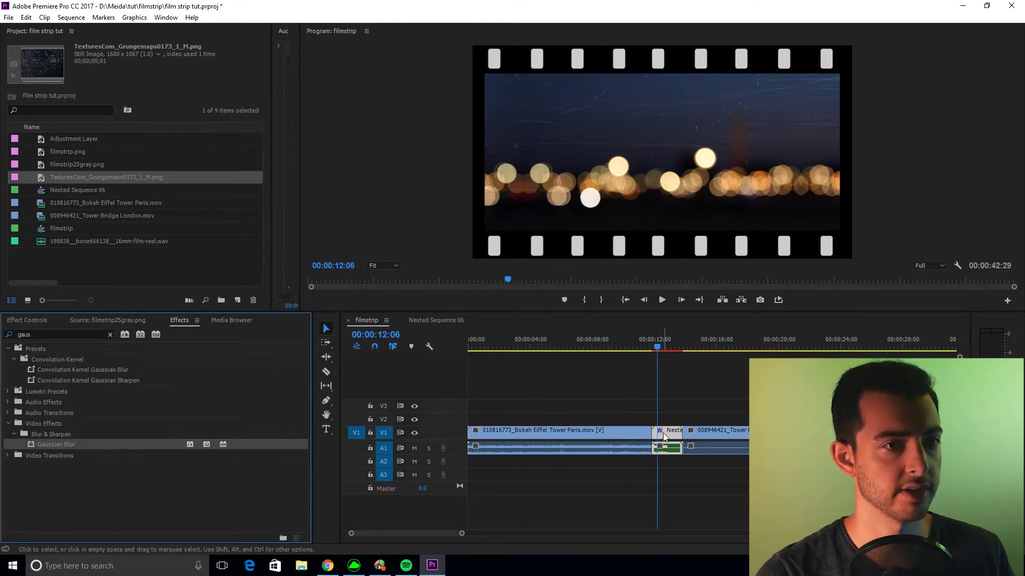
left_click(27, 320)
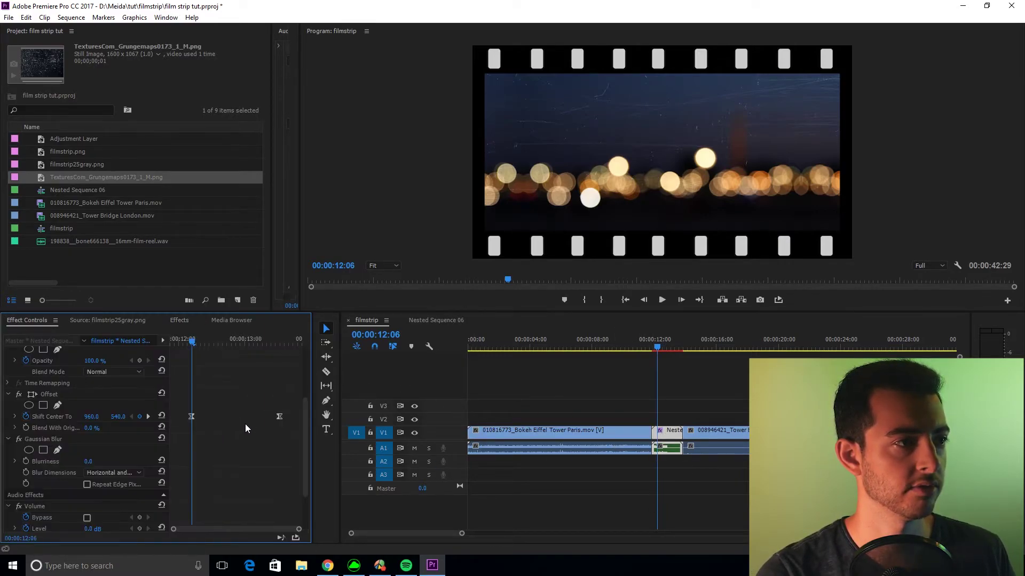
scroll(186, 437, "down", 1)
scroll(220, 428, "down", 2)
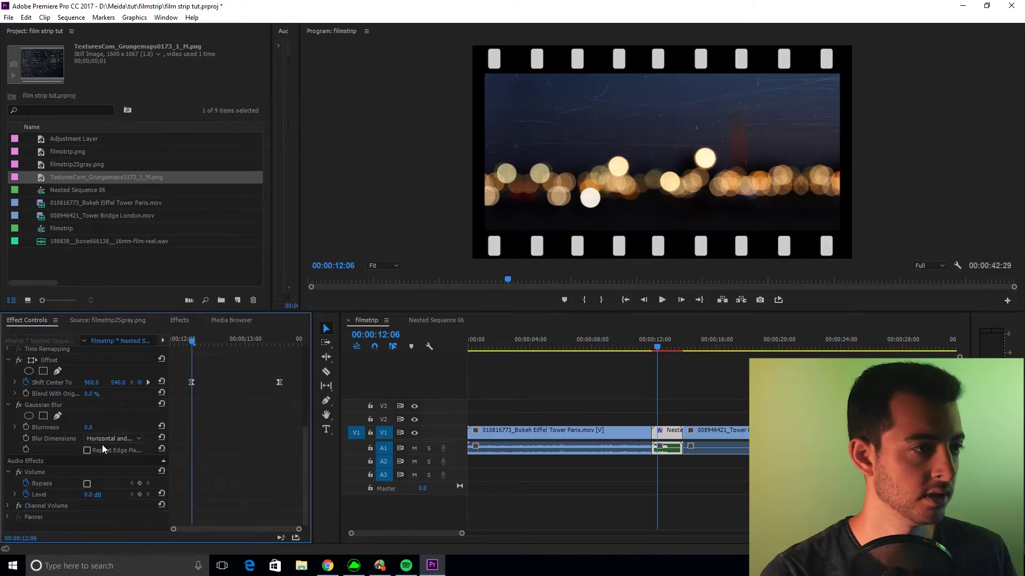
left_click(115, 438)
left_click(111, 462)
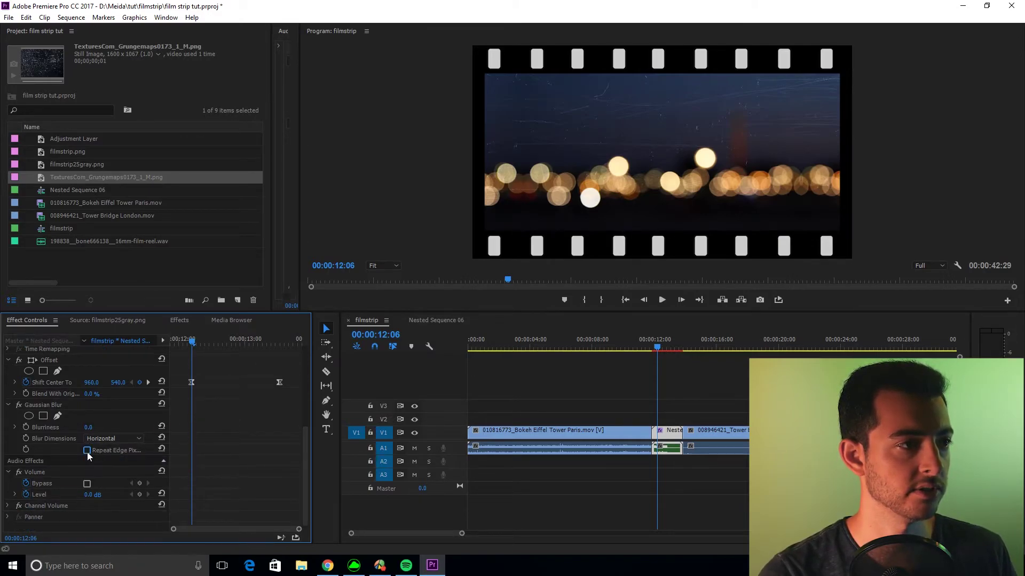
Step: Keyframe Blurriness up to 306.0 at 12:26, then back to 0 at the final shift keyframe
left_click(26, 427)
left_click_drag(222, 340, 237, 341)
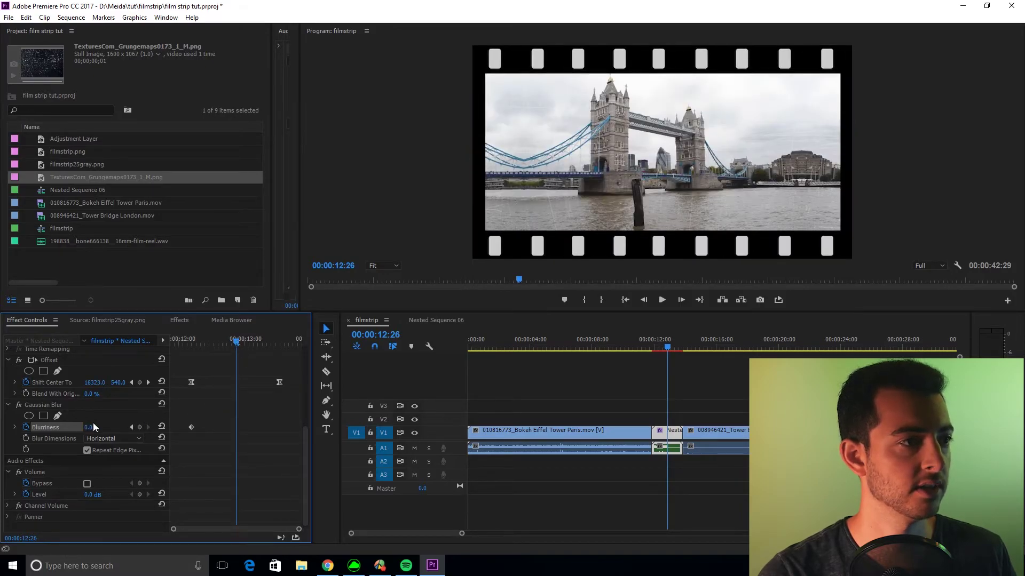
mouse_move(92, 427)
left_mouse_down()
mouse_move(240, 427)
mouse_move(102, 427)
left_mouse_up()
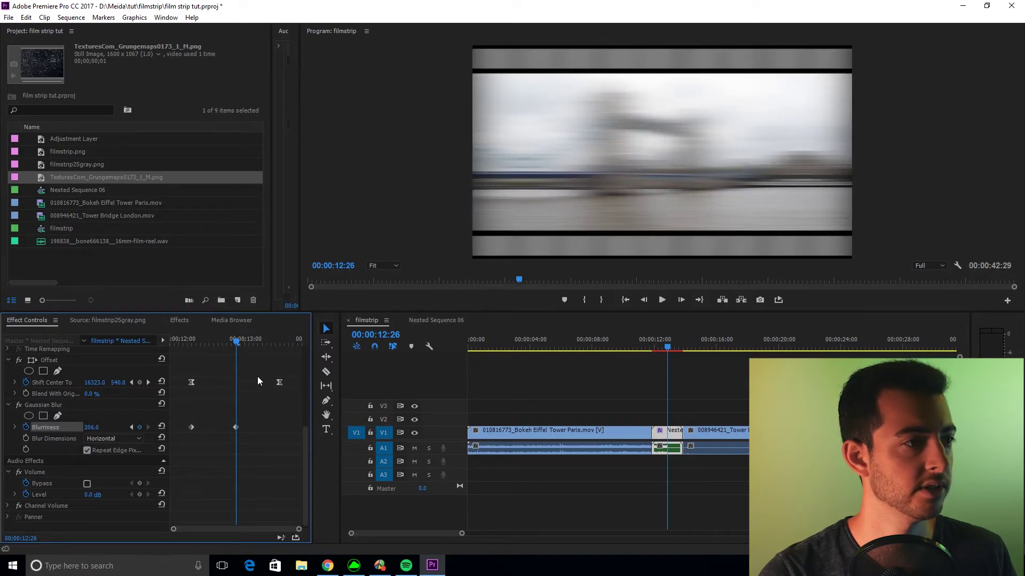
left_click_drag(239, 344, 279, 344)
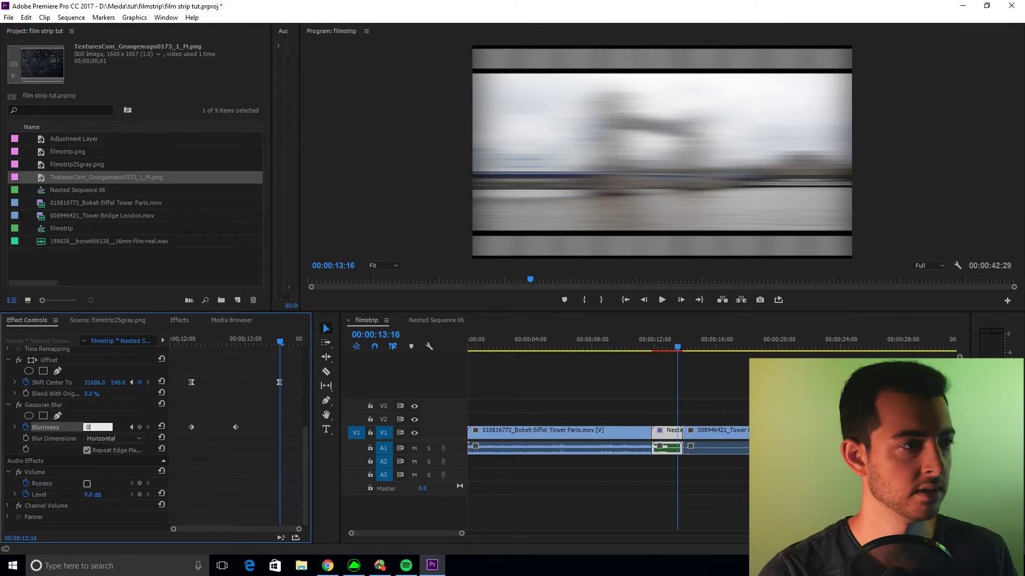
type("0")
key("Return")
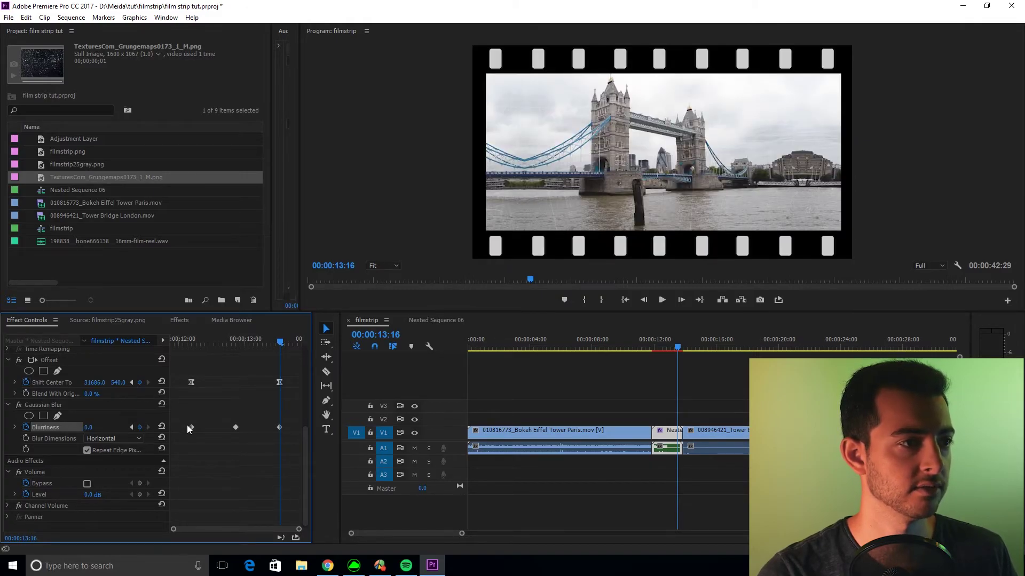
Step: Set the first Blurriness keyframe to Ease Out and the last to Ease In
right_click(190, 427)
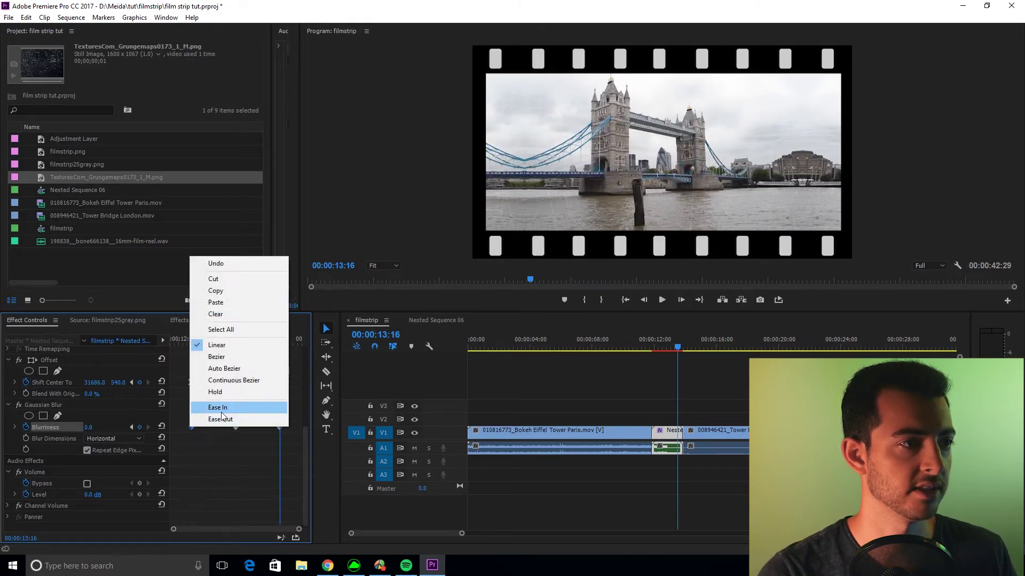
left_click(235, 419)
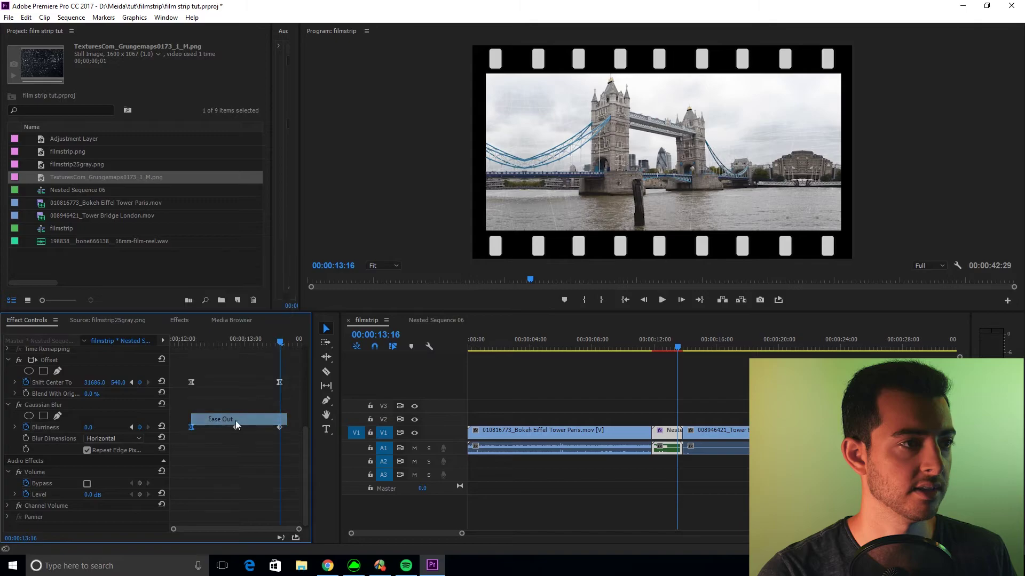
right_click(278, 429)
left_click(299, 405)
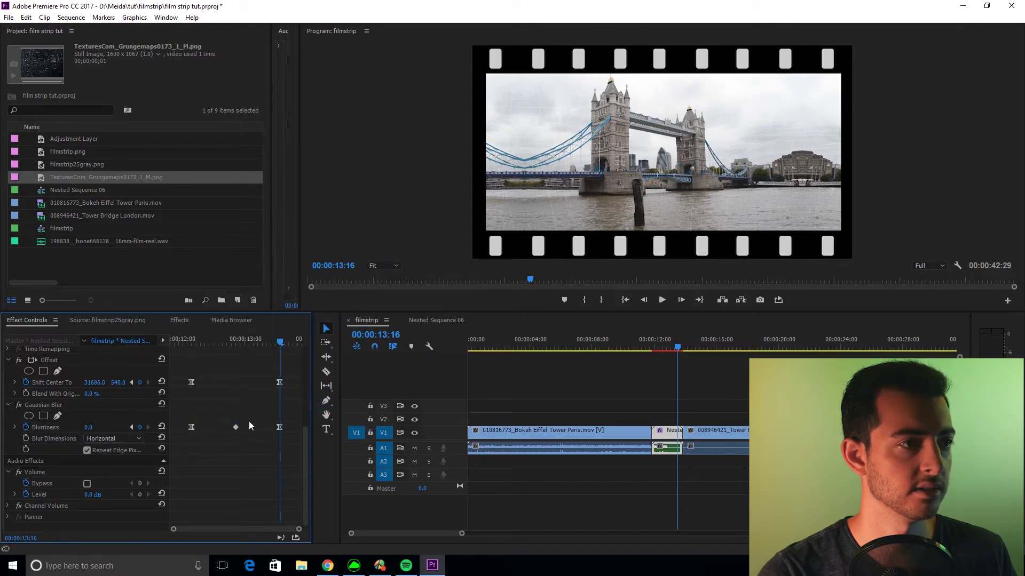
left_click(643, 370)
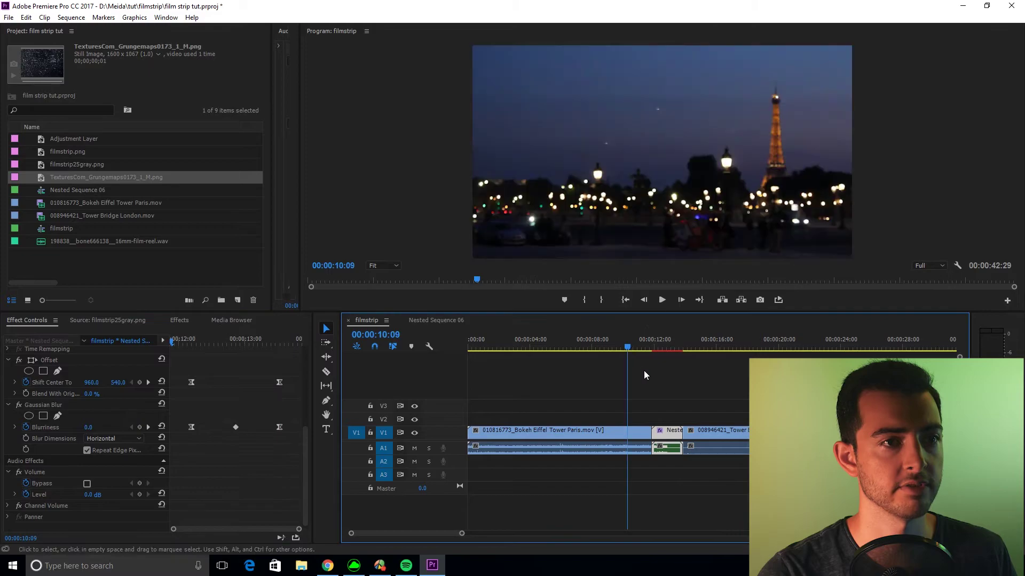
key("space")
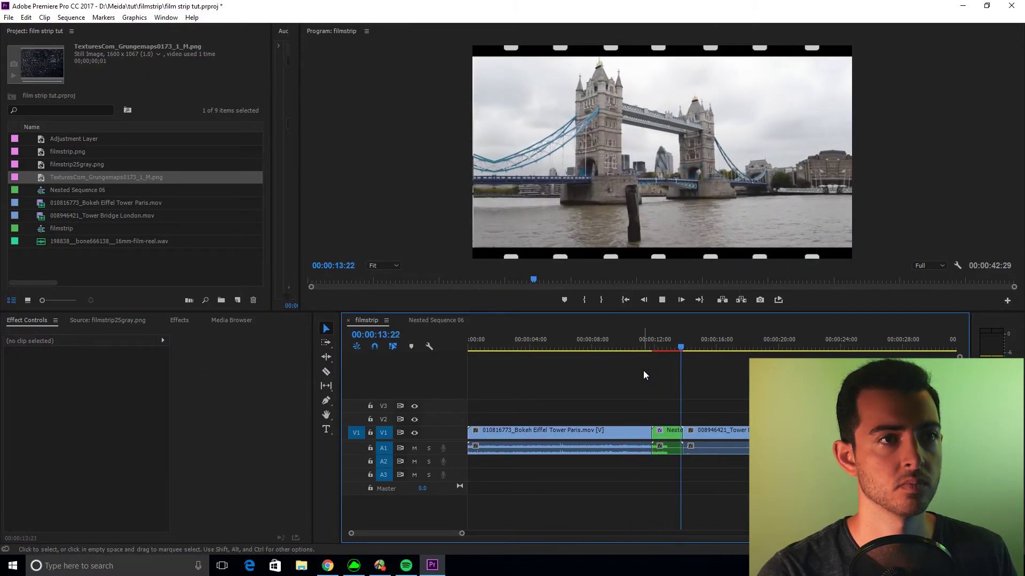
left_click(644, 349)
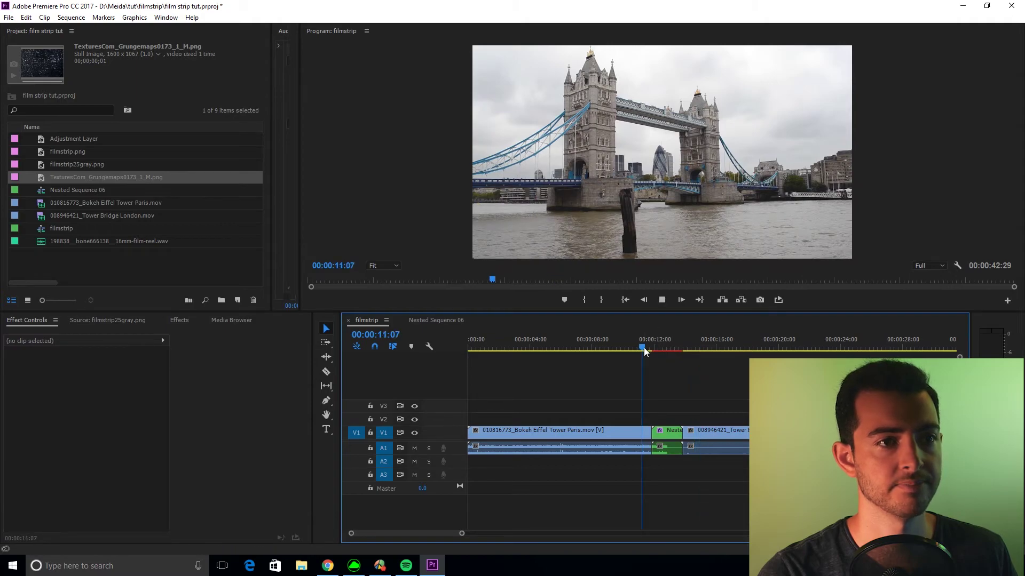
key("space")
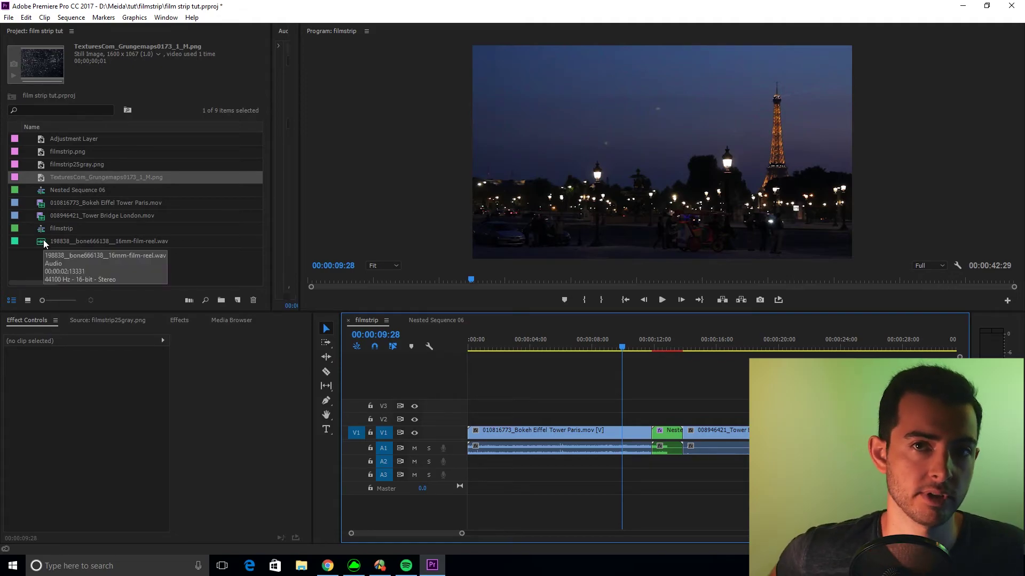
Step: Open the 16mm film-reel .wav in the Source monitor and listen to it
left_click(44, 241)
double_click(44, 241)
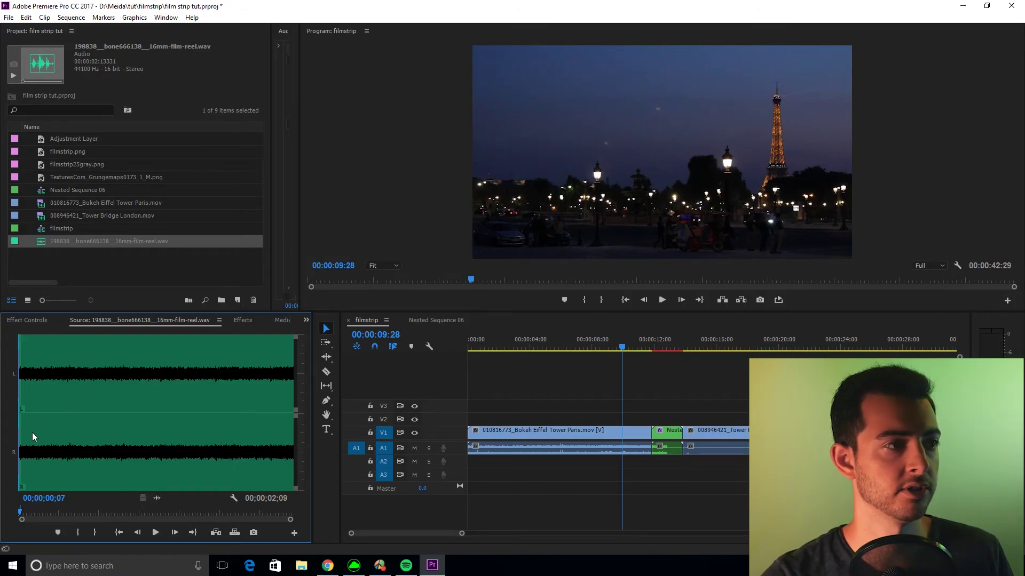
key("space")
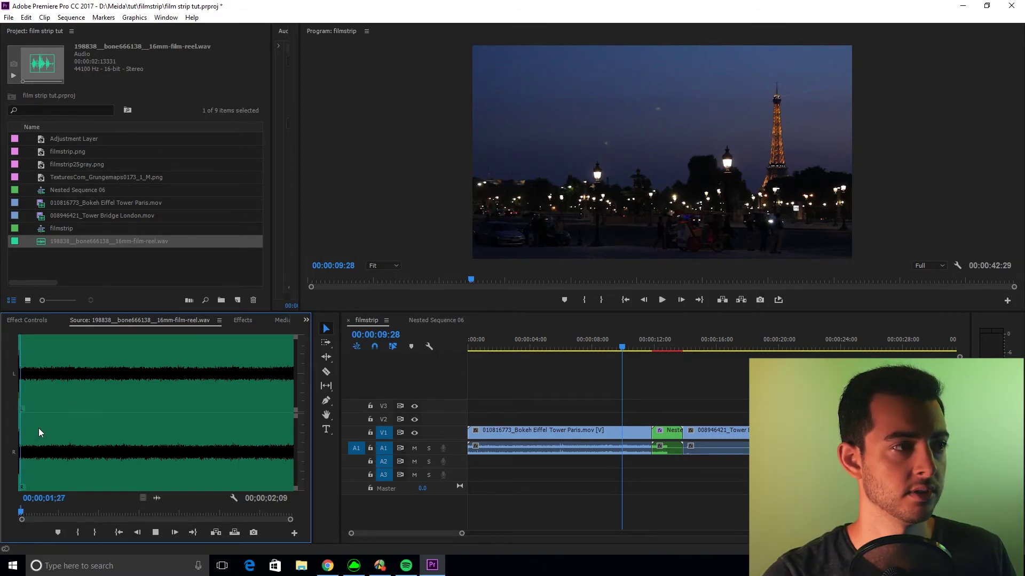
key("space")
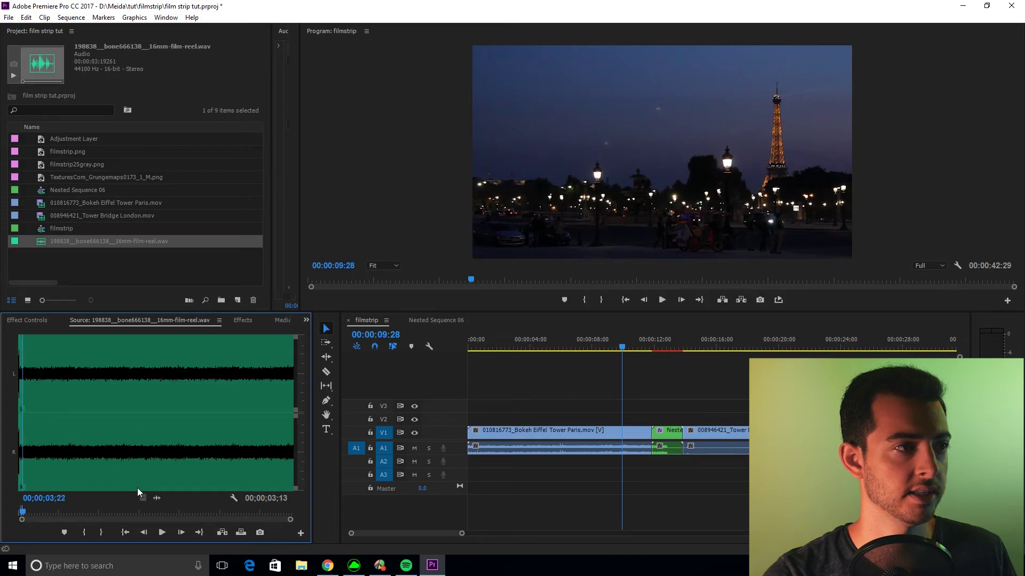
Step: Place the film-reel audio on A4 under the transition, nudge it earlier, then add a copy on A3
left_click_drag(155, 498, 652, 505)
scroll(667, 476, "up", 5)
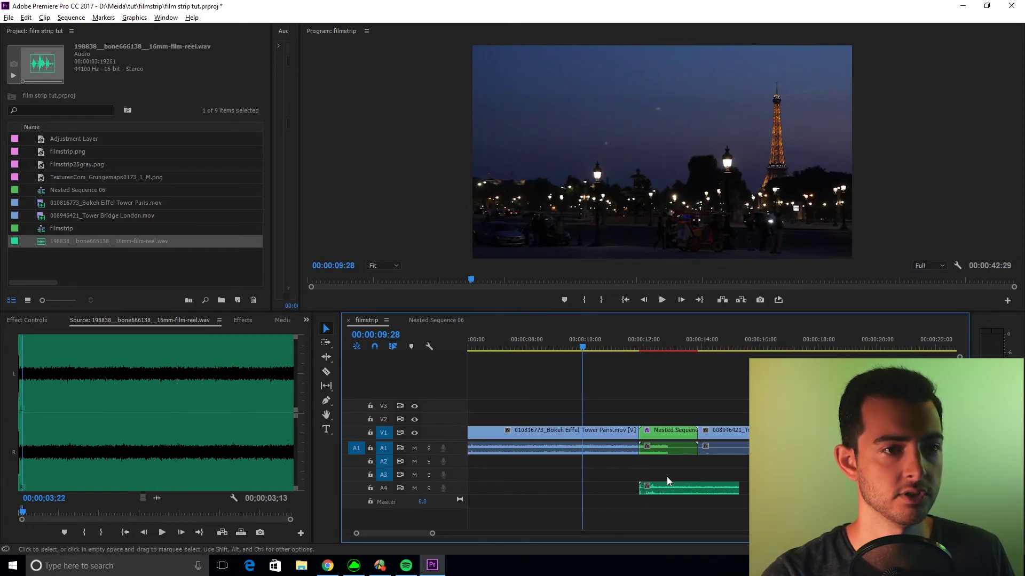
scroll(629, 476, "up", 2)
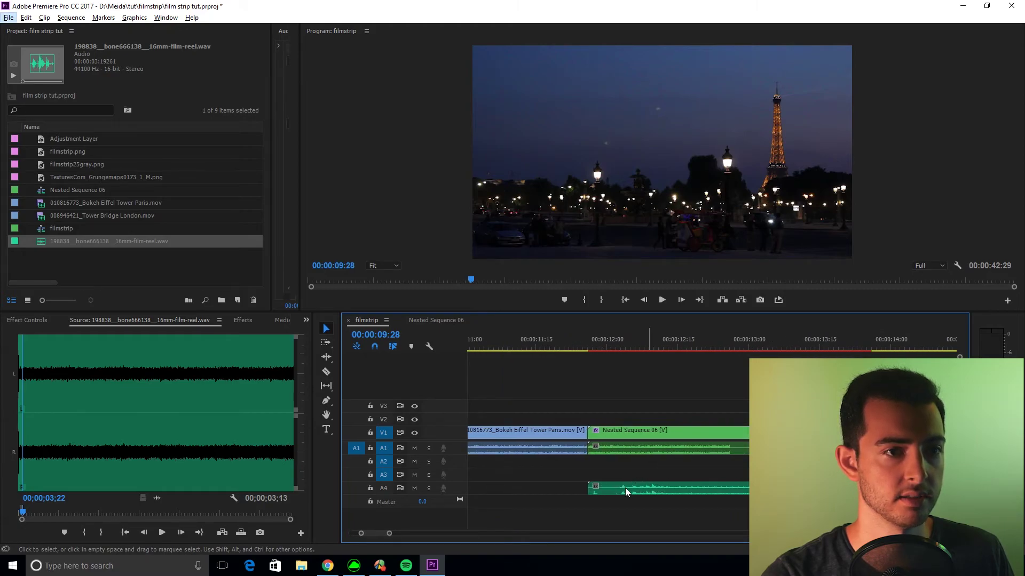
left_click(540, 344)
key("space")
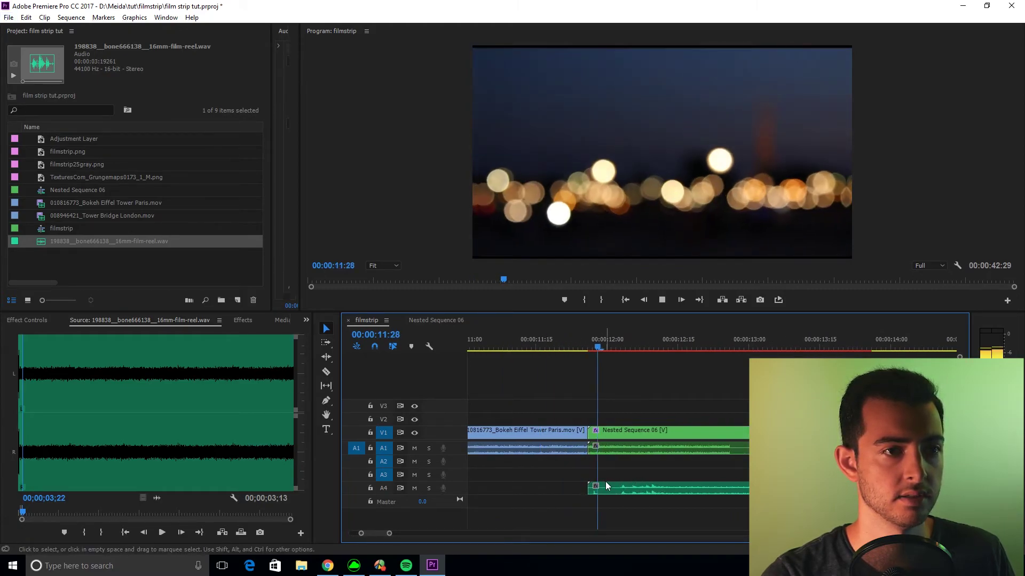
left_click_drag(601, 488, 596, 489)
left_click(566, 346)
key("space")
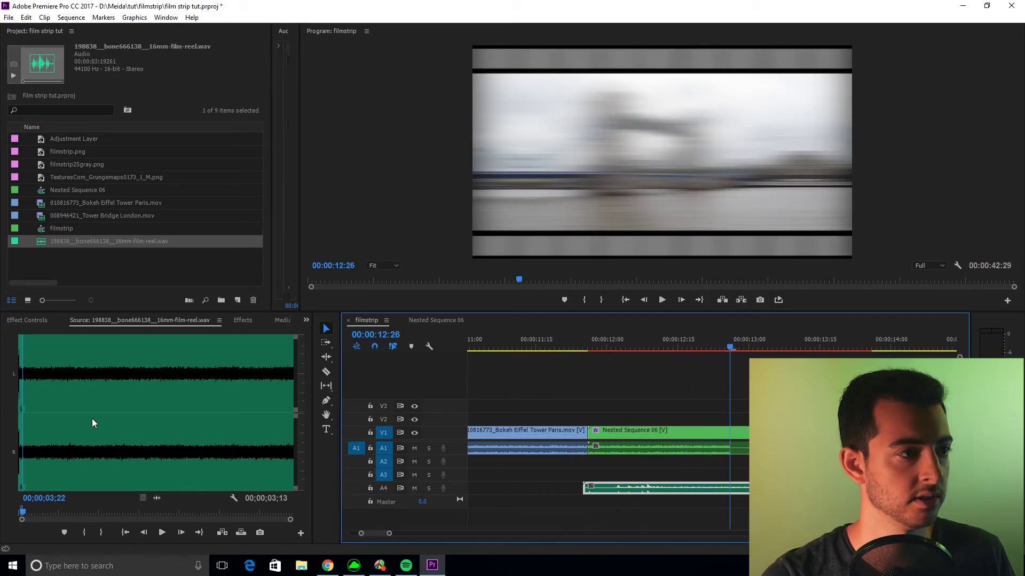
left_click_drag(156, 498, 795, 477)
Step: Razor-cut the A3 film-reel sound at the Tower Bridge edit point and delete the remainder
scroll(832, 487, "down", 5)
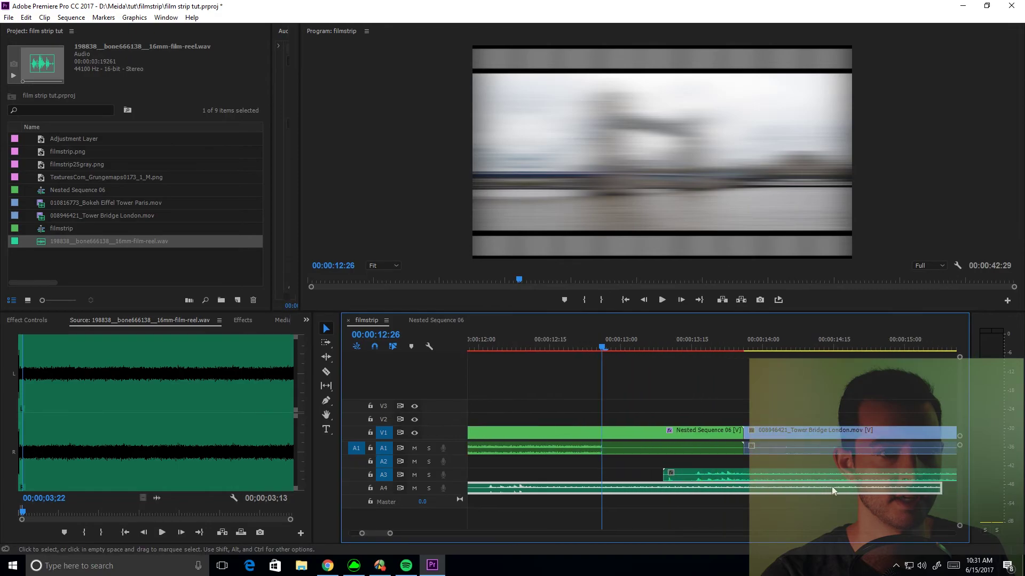
key("c")
left_click(646, 475)
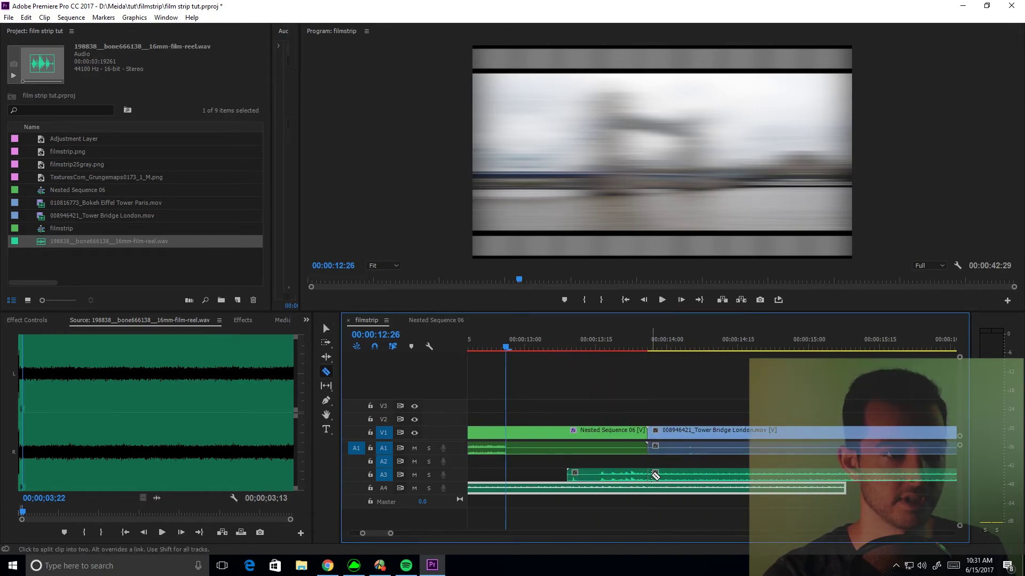
key("v")
left_click(673, 474)
key("Delete")
Step: Shift the A3 sound slightly later, add a Constant Power crossfade, and lengthen it
scroll(576, 463, "up", 4)
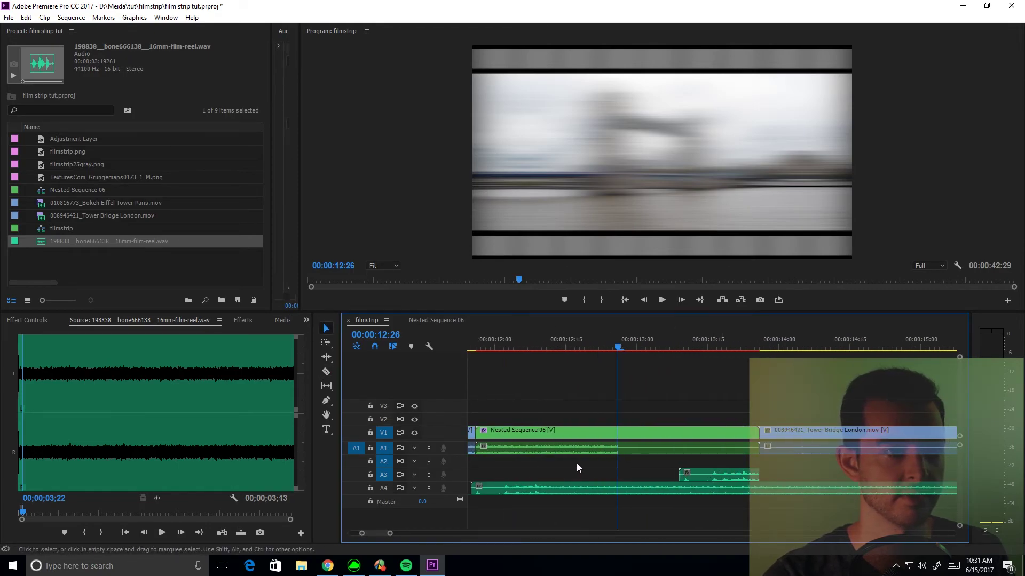
left_click(546, 348)
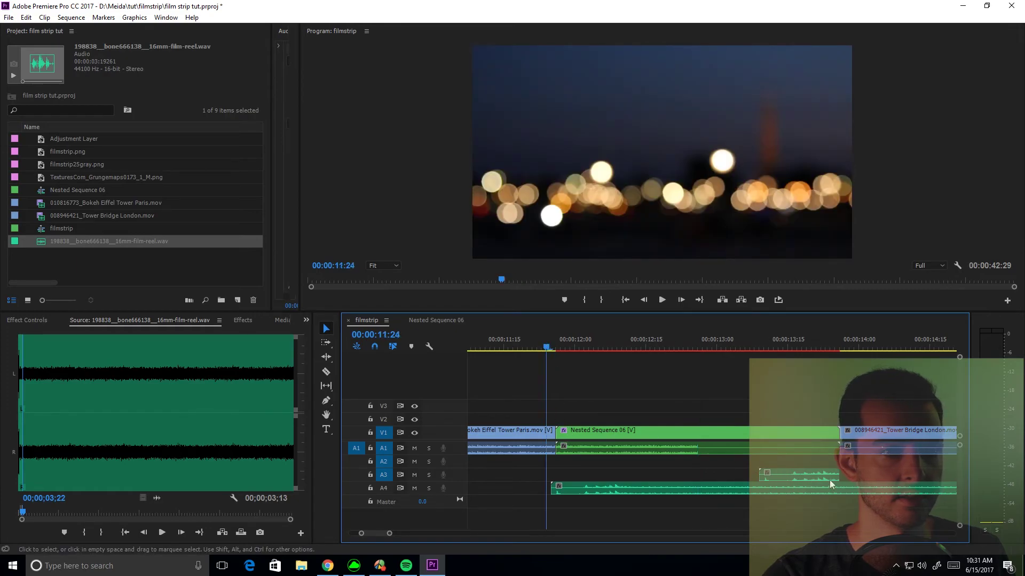
left_click_drag(817, 477, 831, 476)
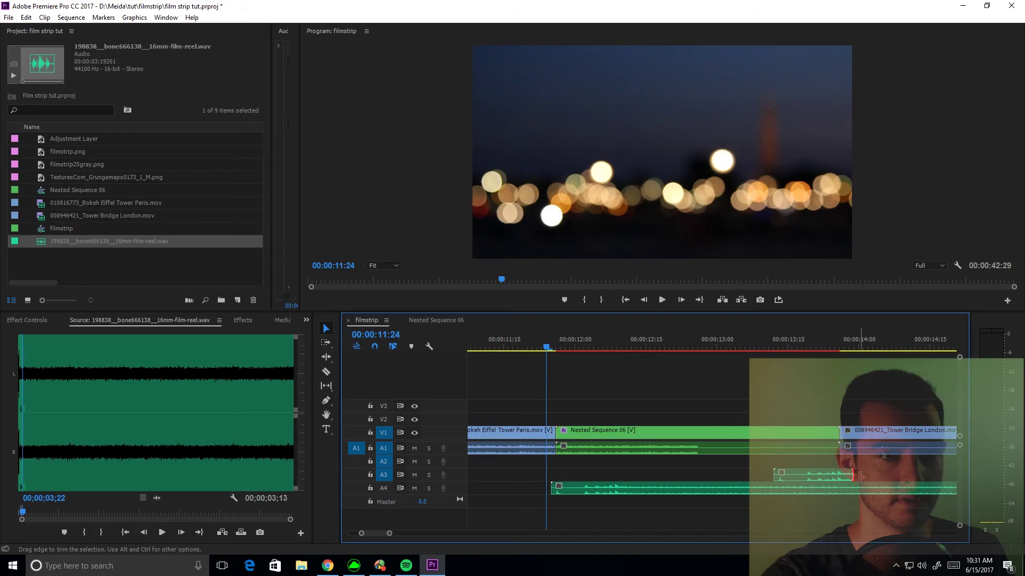
key("ctrl+shift+d")
left_click_drag(776, 475, 835, 478)
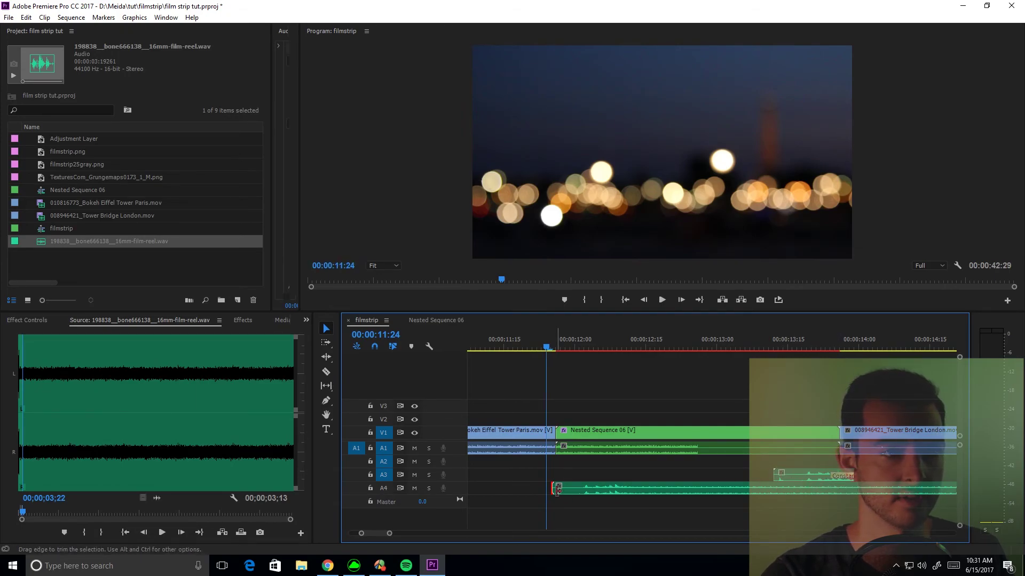
key("space")
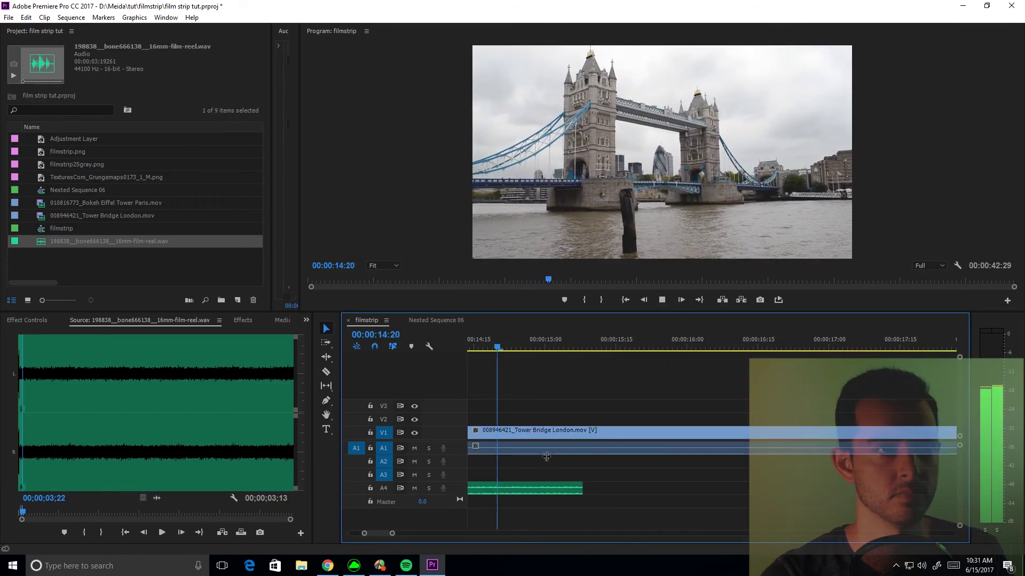
key("space")
Step: Trim the end of the A4 film-reel sound and preview both sounds with the transition
scroll(542, 456, "up", 3)
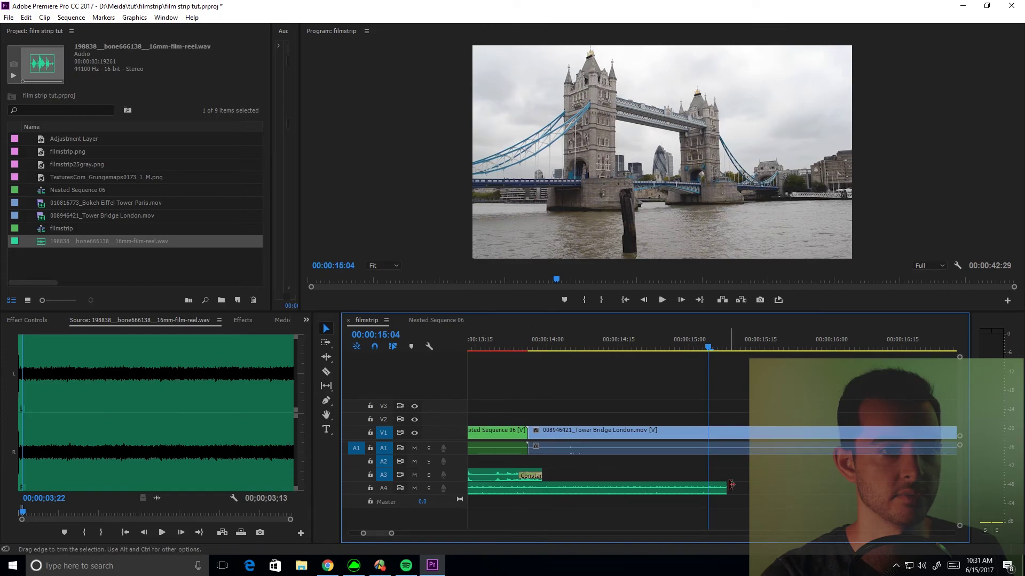
left_click_drag(728, 488, 545, 489)
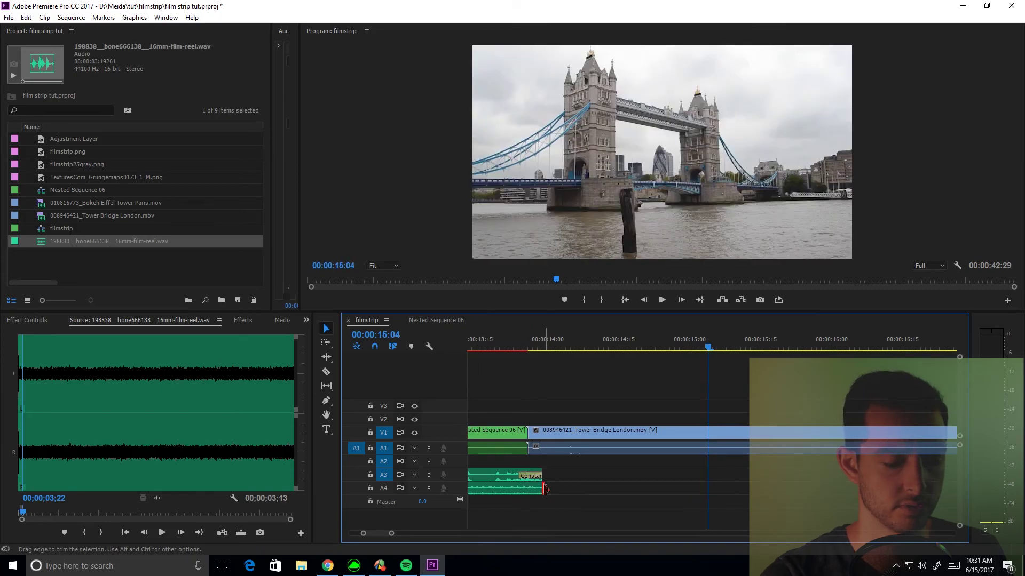
scroll(533, 459, "up", 6)
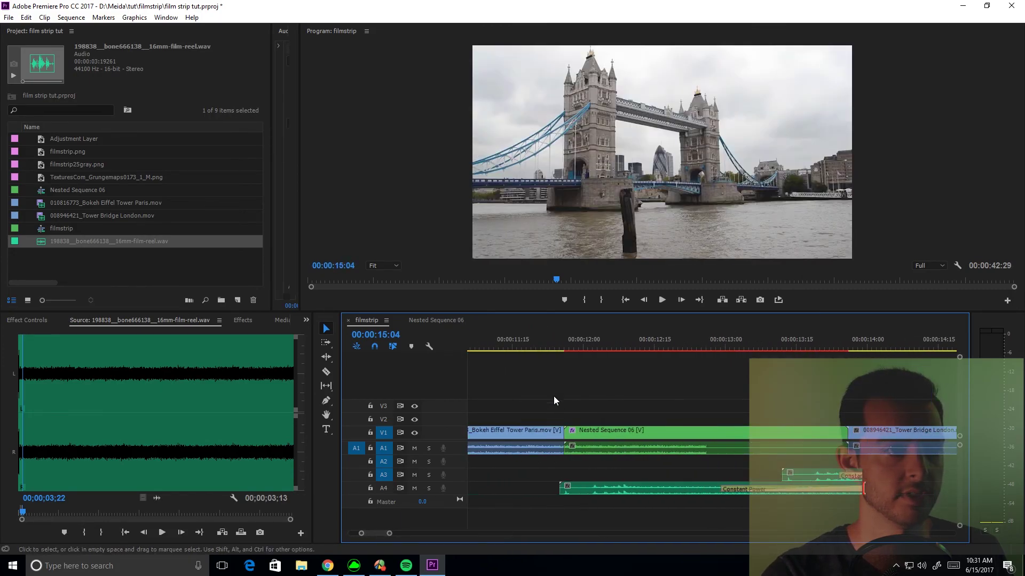
left_click(541, 347)
key("space")
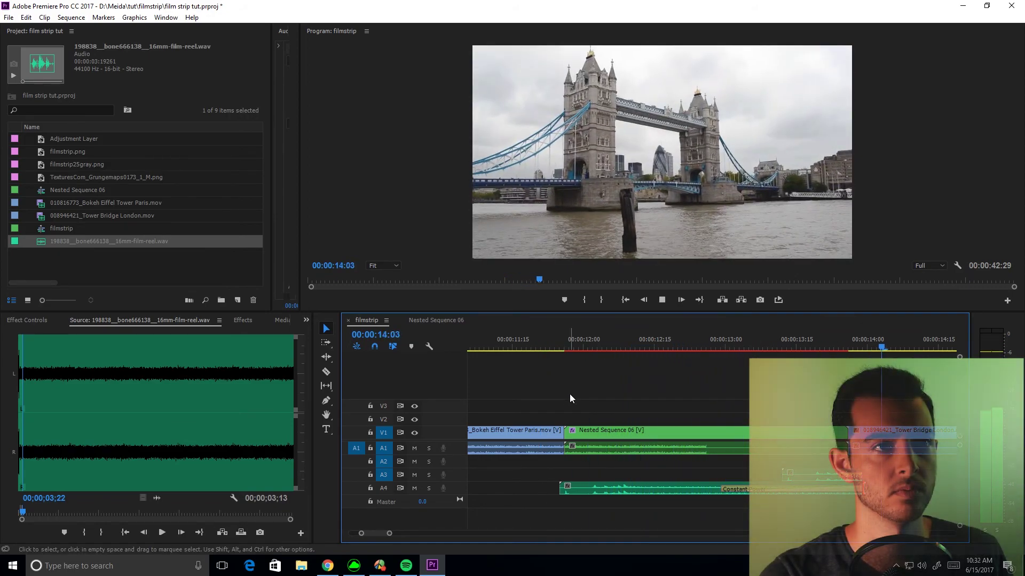
key("minus")
key("minus")
key("minus")
left_click(509, 346)
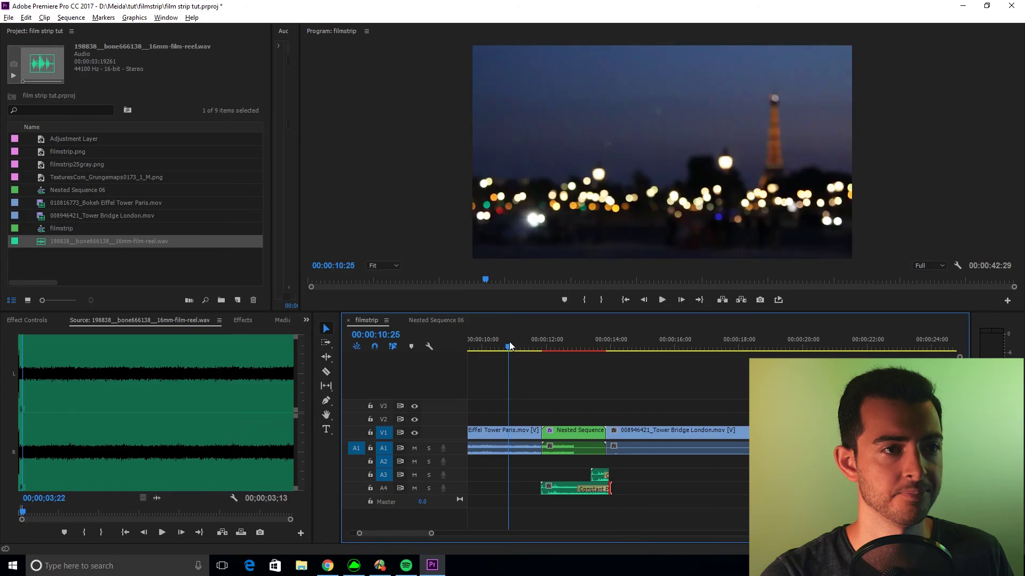
key("space")
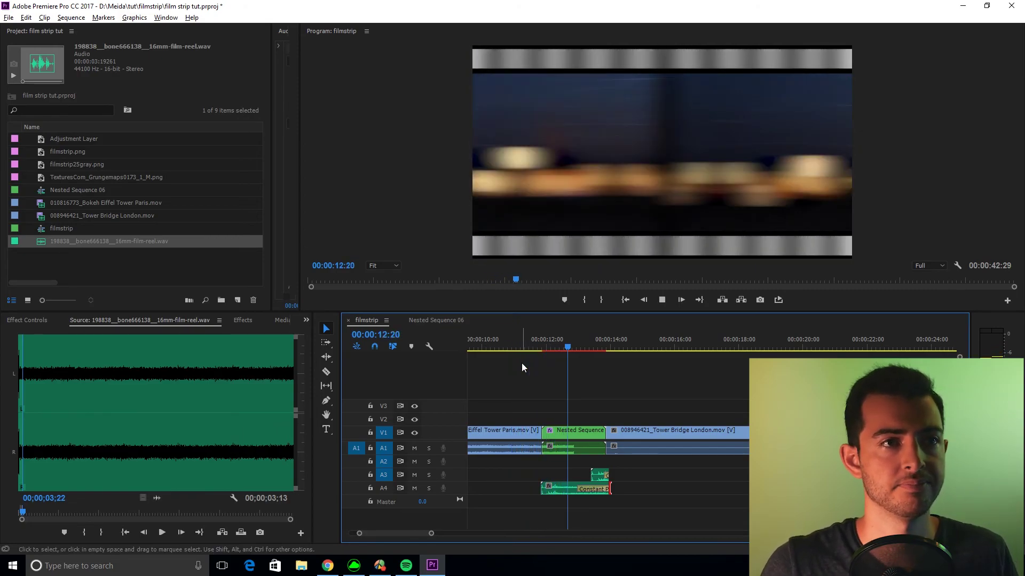
key("space")
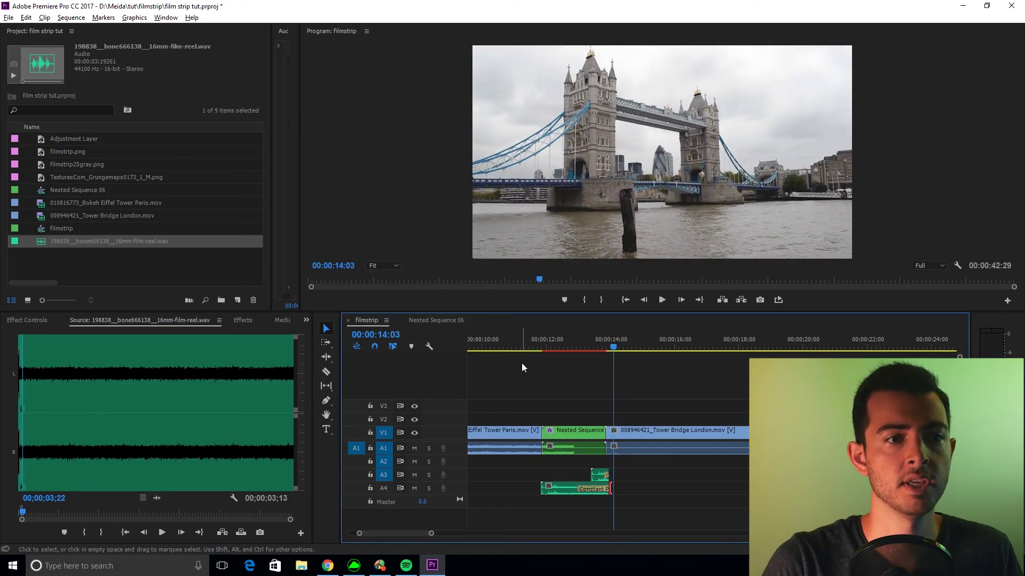